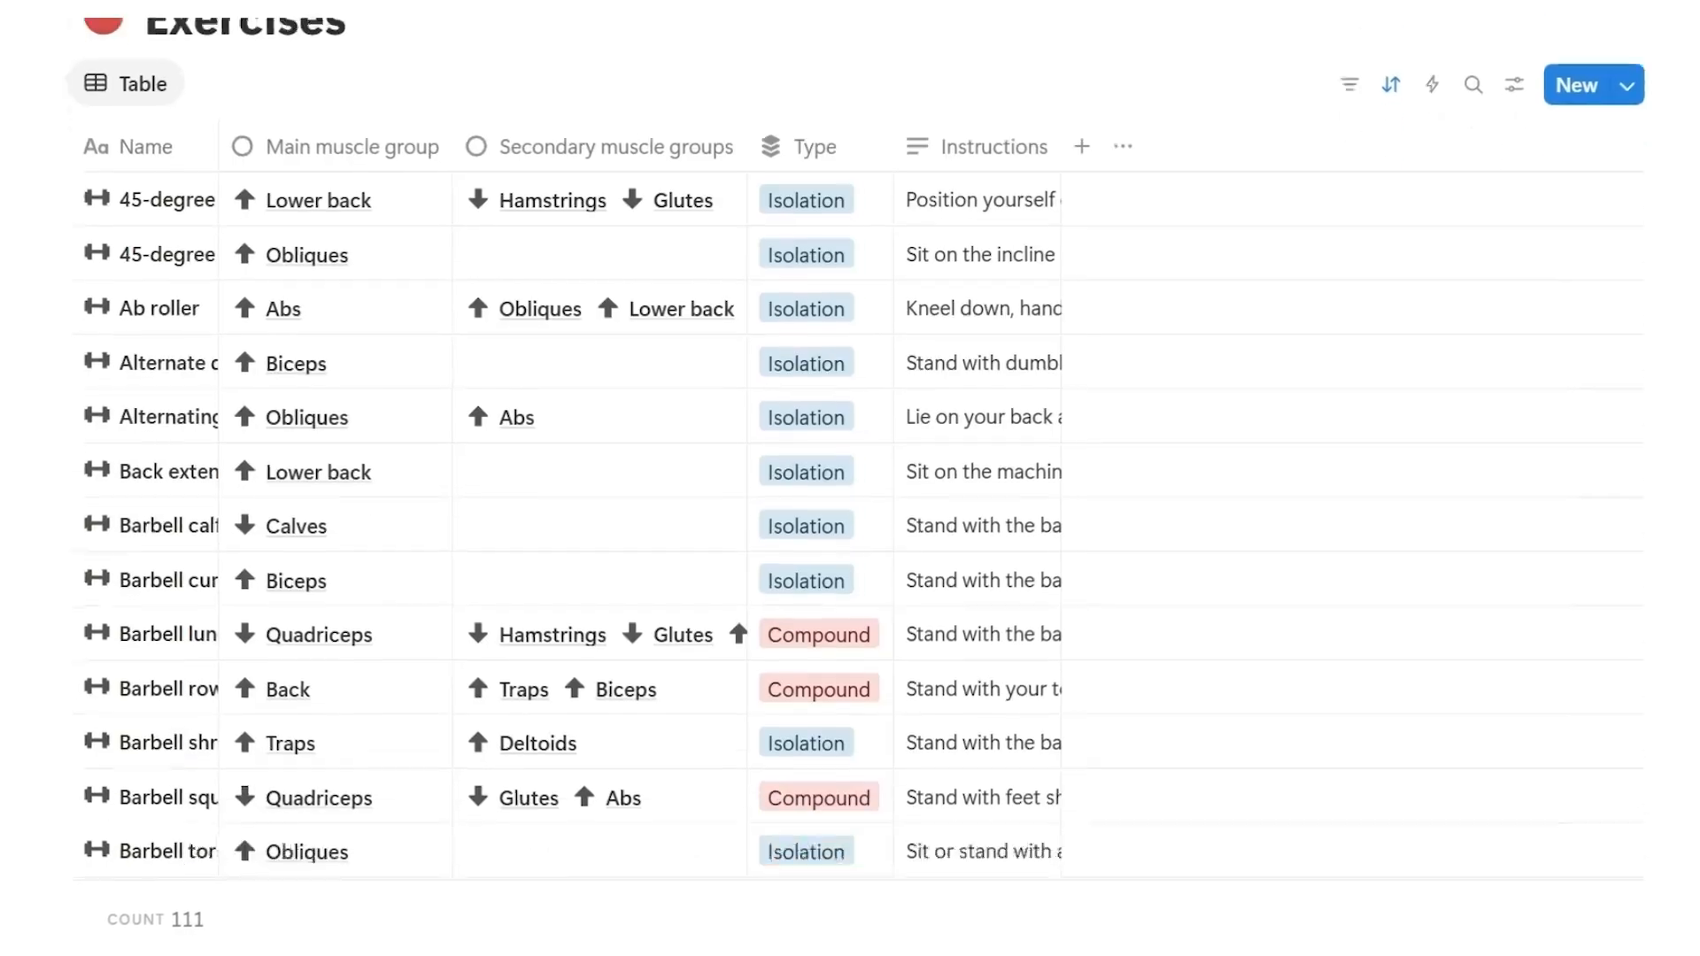
# Look through the entries in the Exercises and Tasks database tables.
pyautogui.scroll(-15, 850, 478)
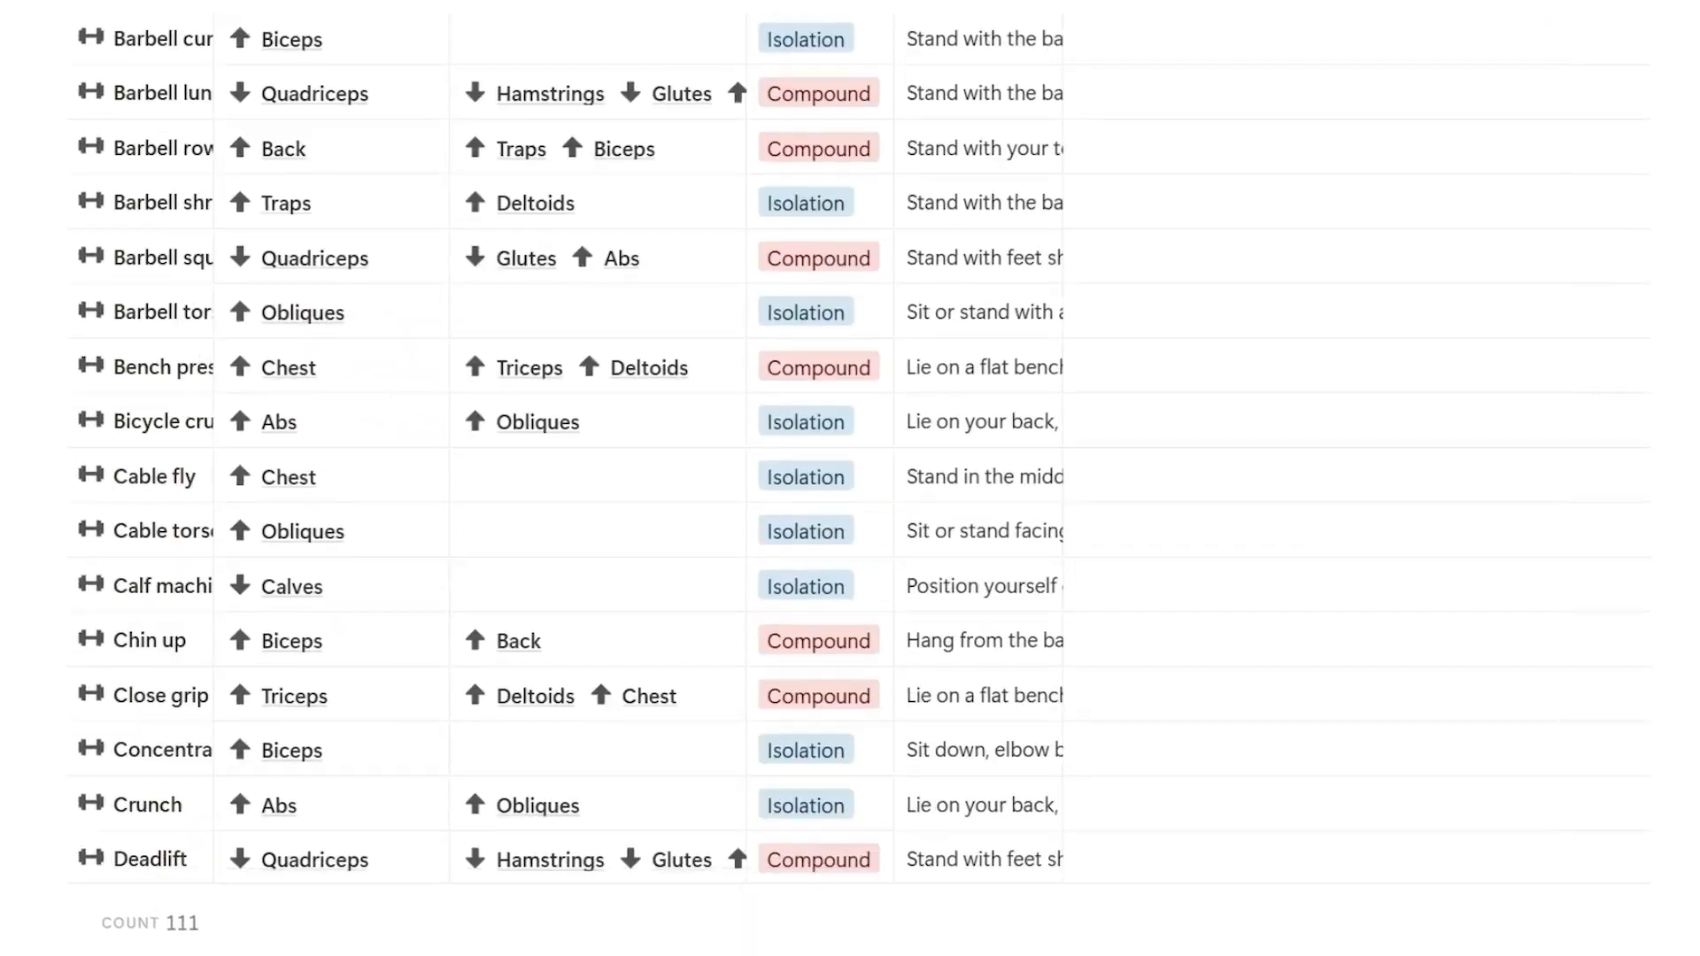
pyautogui.scroll(-15, 850, 478)
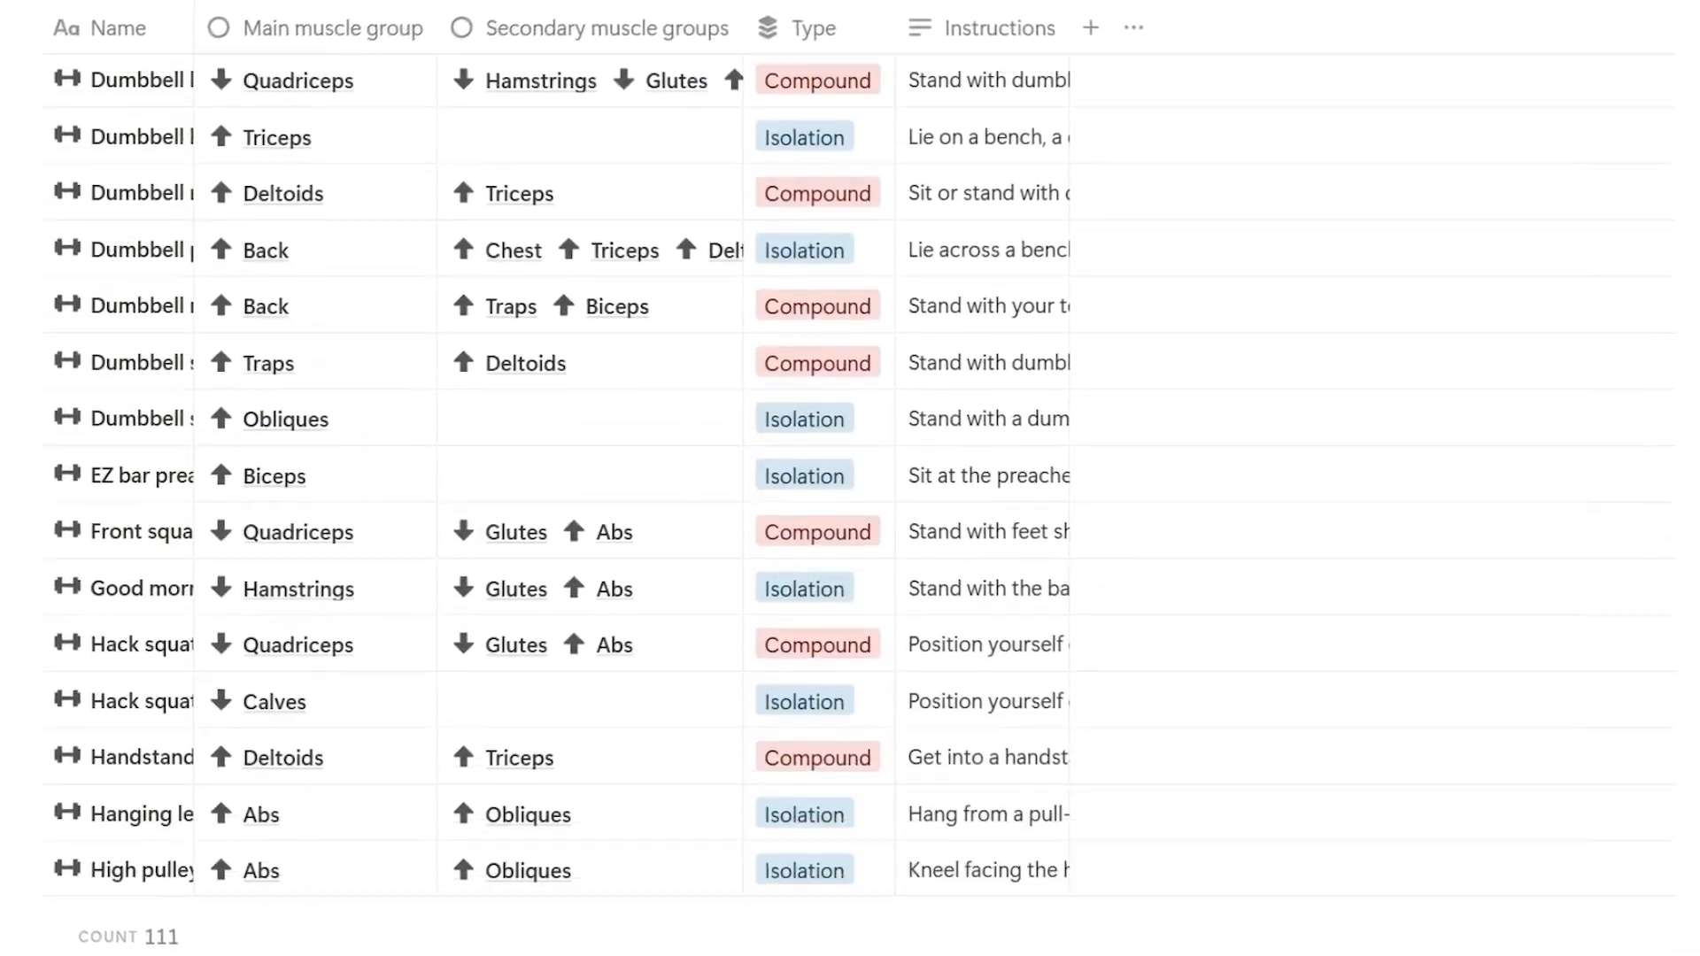
pyautogui.scroll(-15, 850, 478)
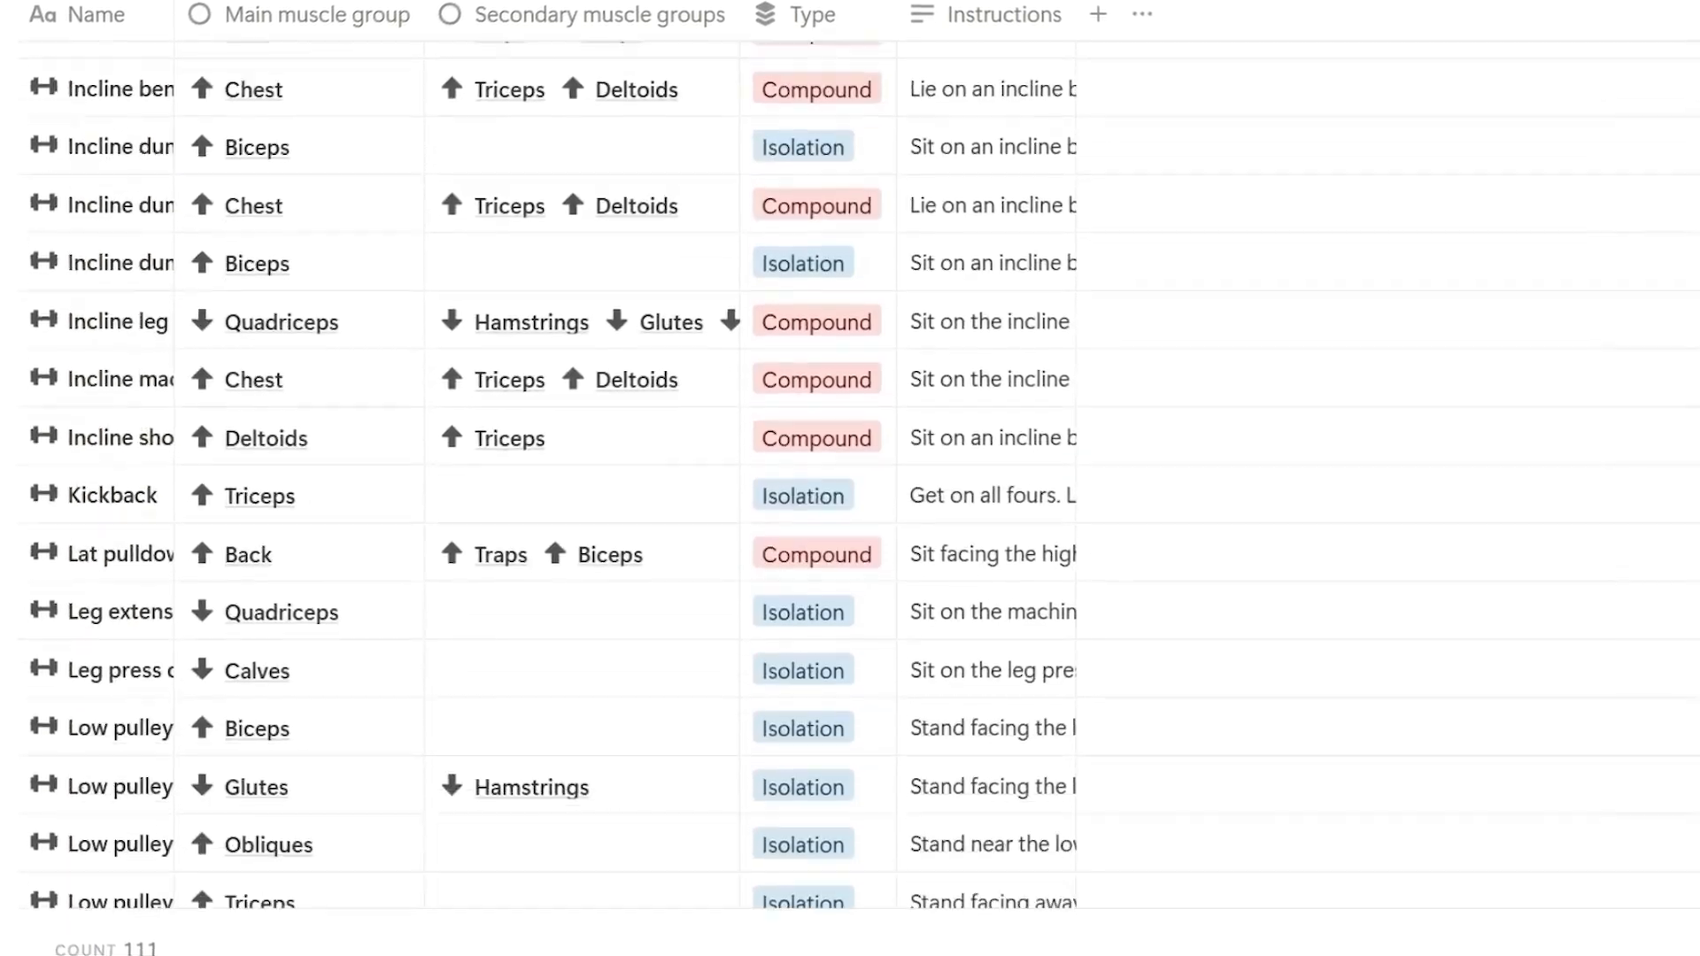
pyautogui.scroll(-5, 850, 478)
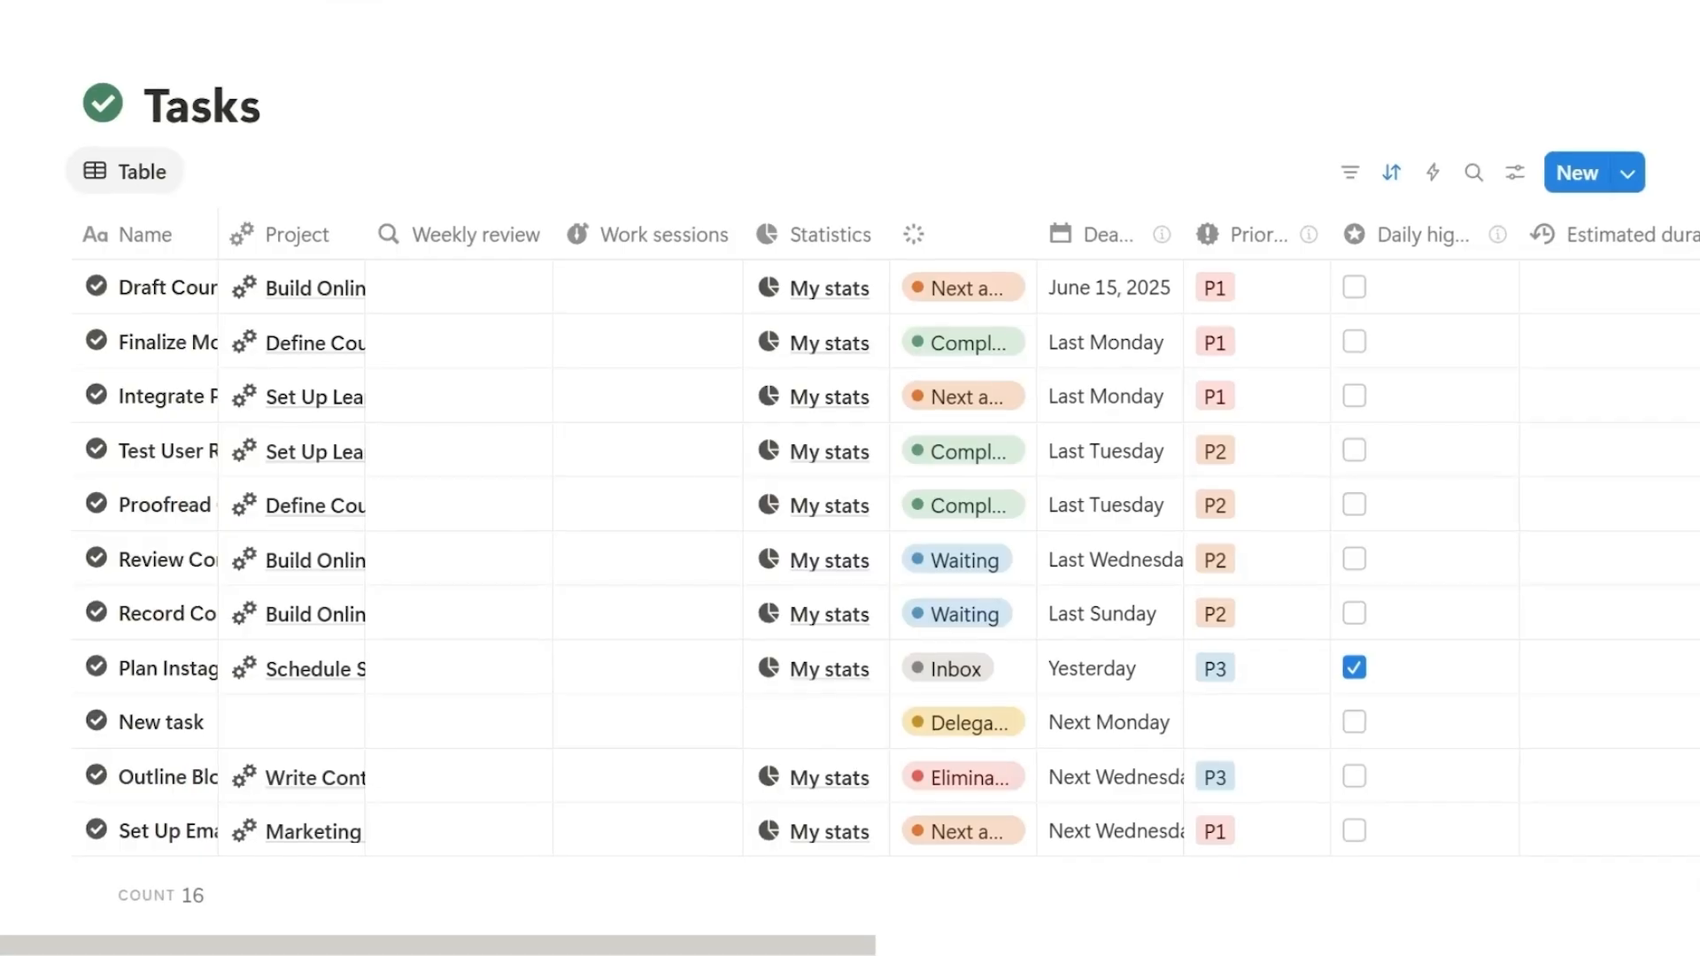
pyautogui.scroll(-3, 850, 478)
pyautogui.scroll(4, 850, 478)
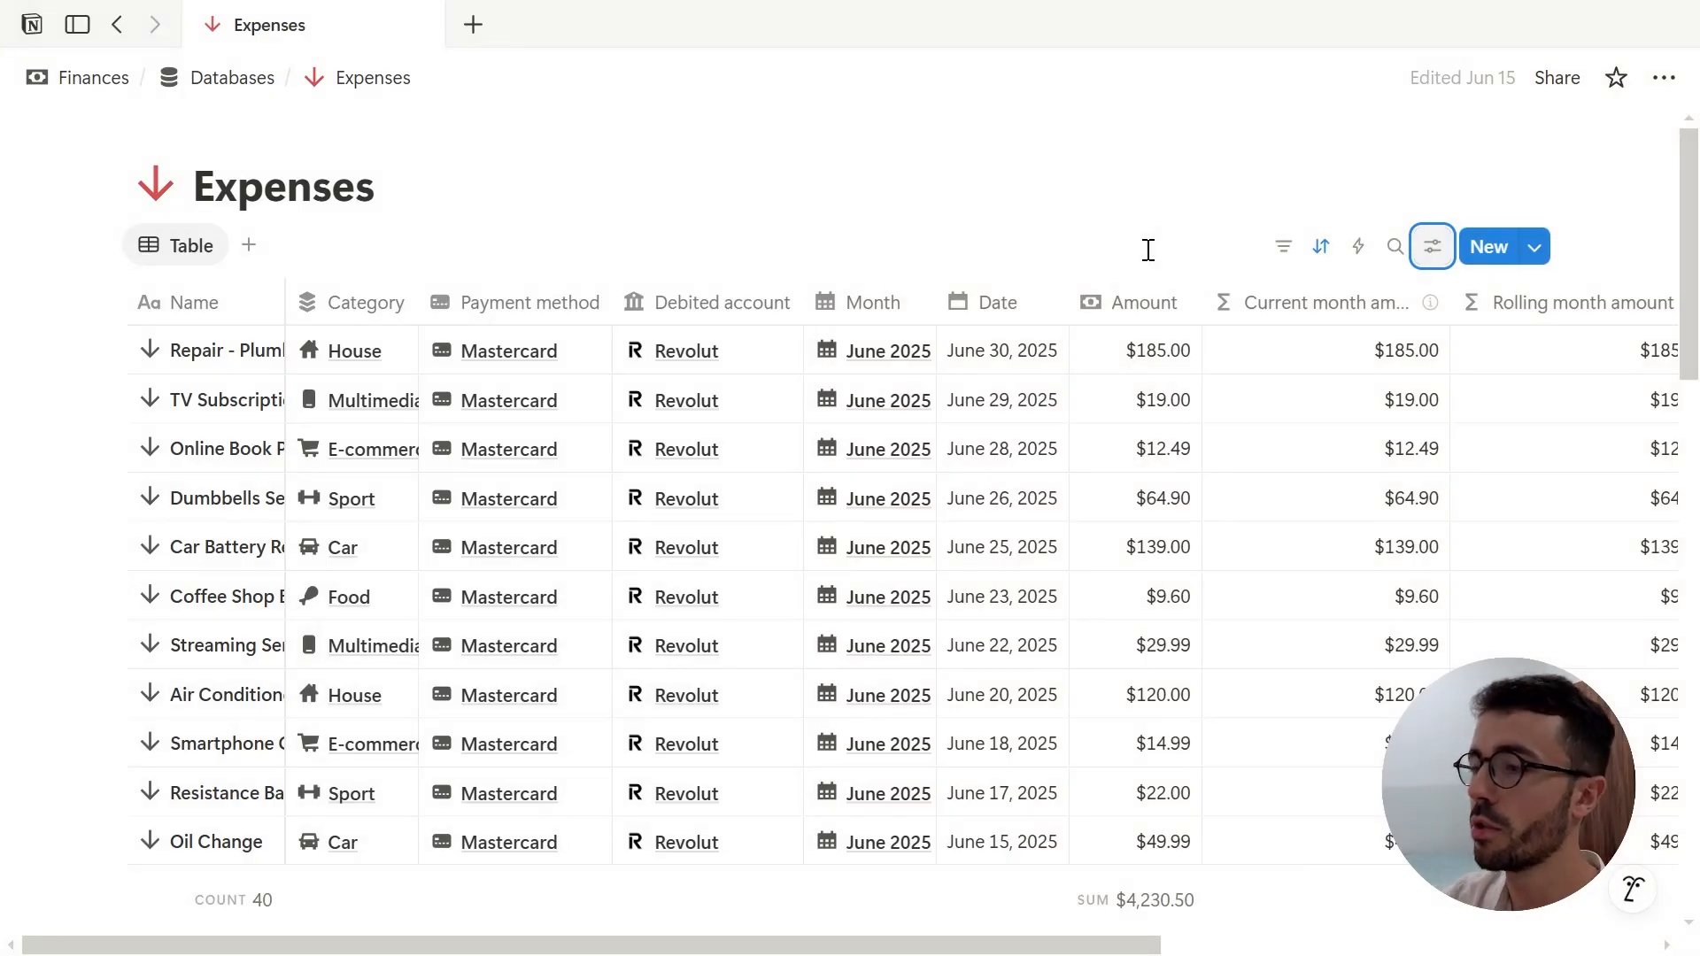
# Examine the Expenses table's sort settings, including the properties available for sorting and the direction options for Date.
pyautogui.click(1118, 222)
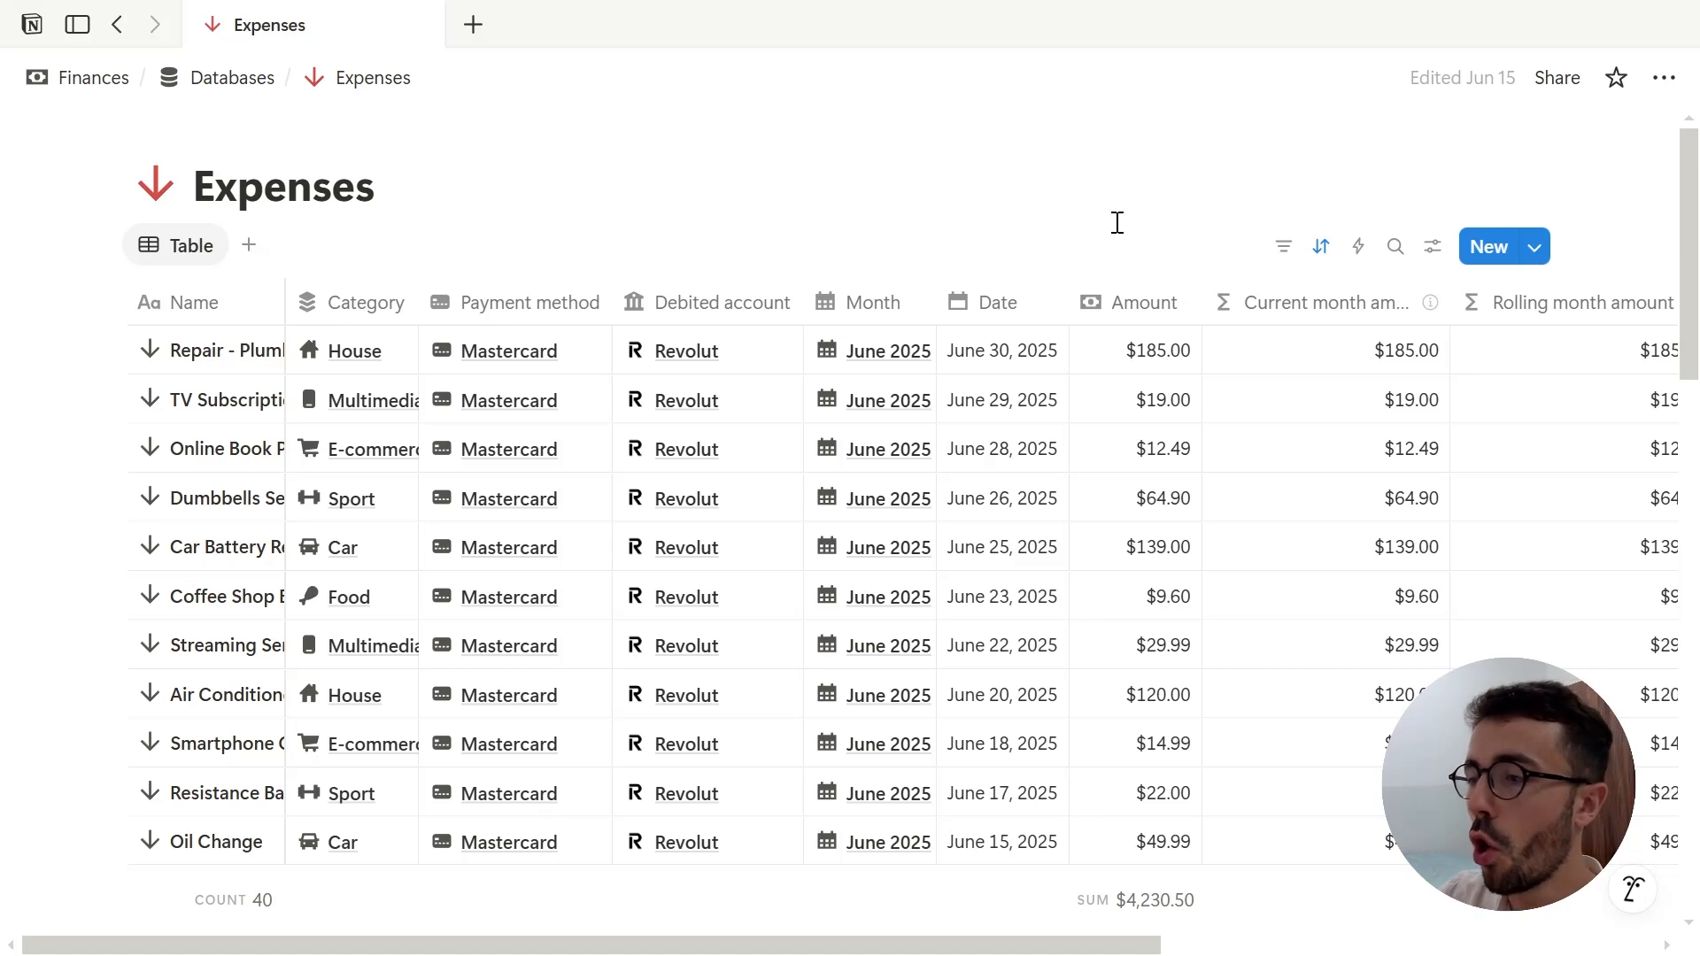
pyautogui.click(1433, 246)
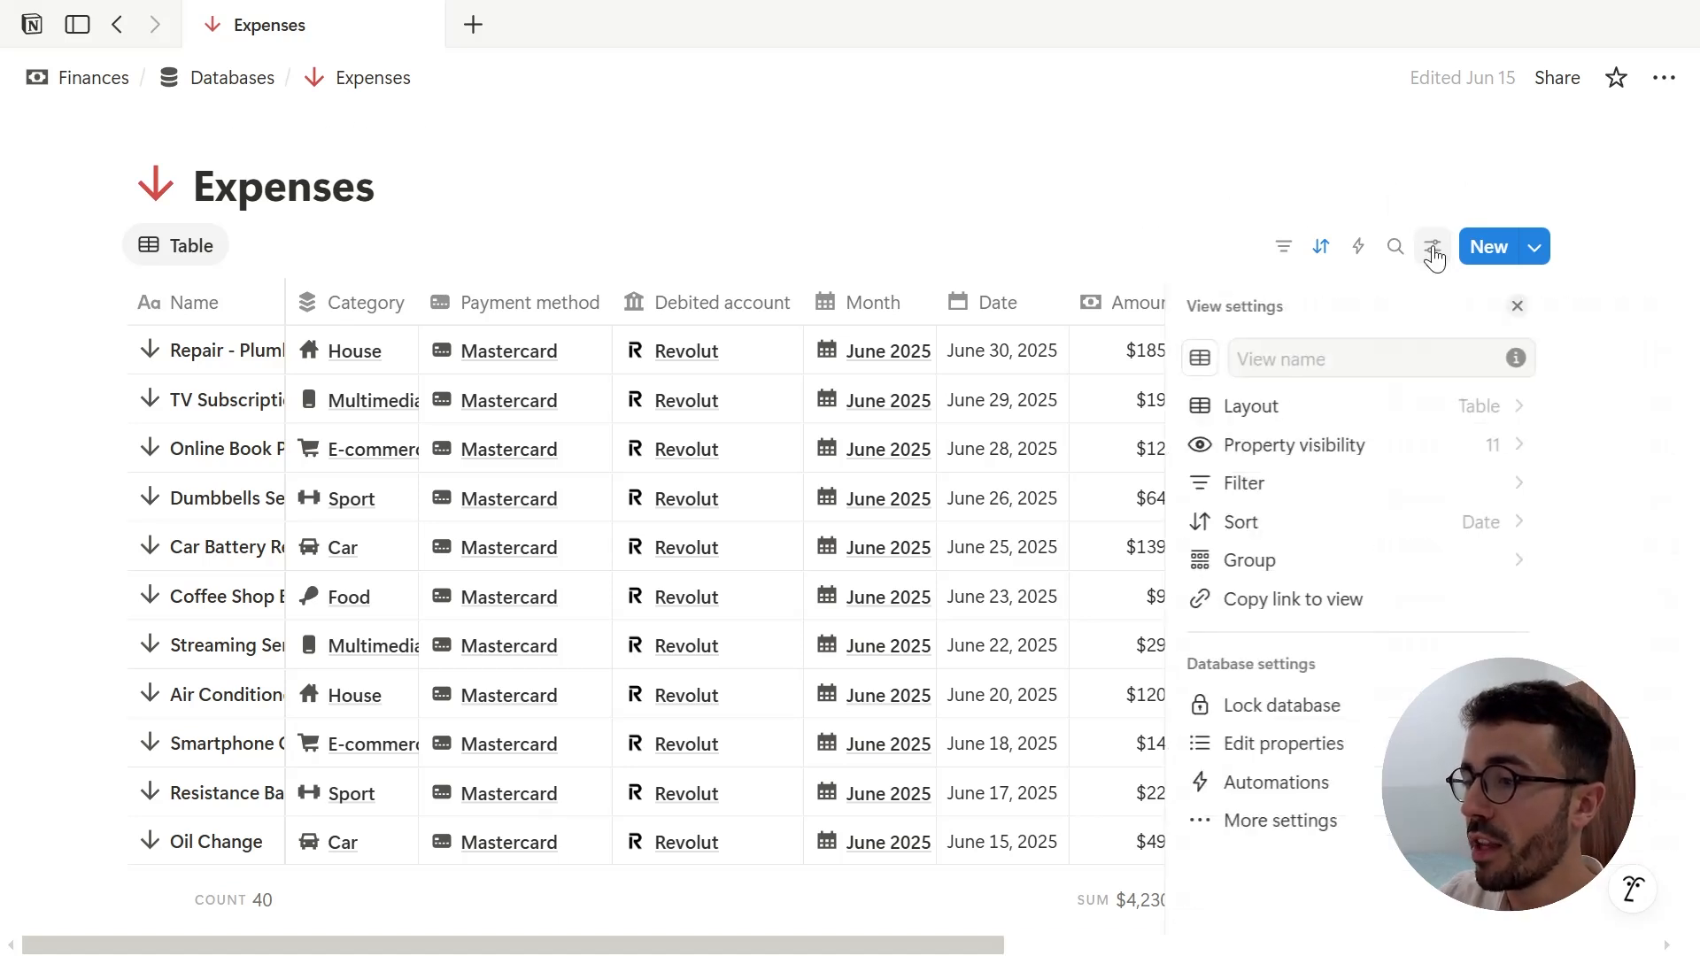
pyautogui.click(1371, 525)
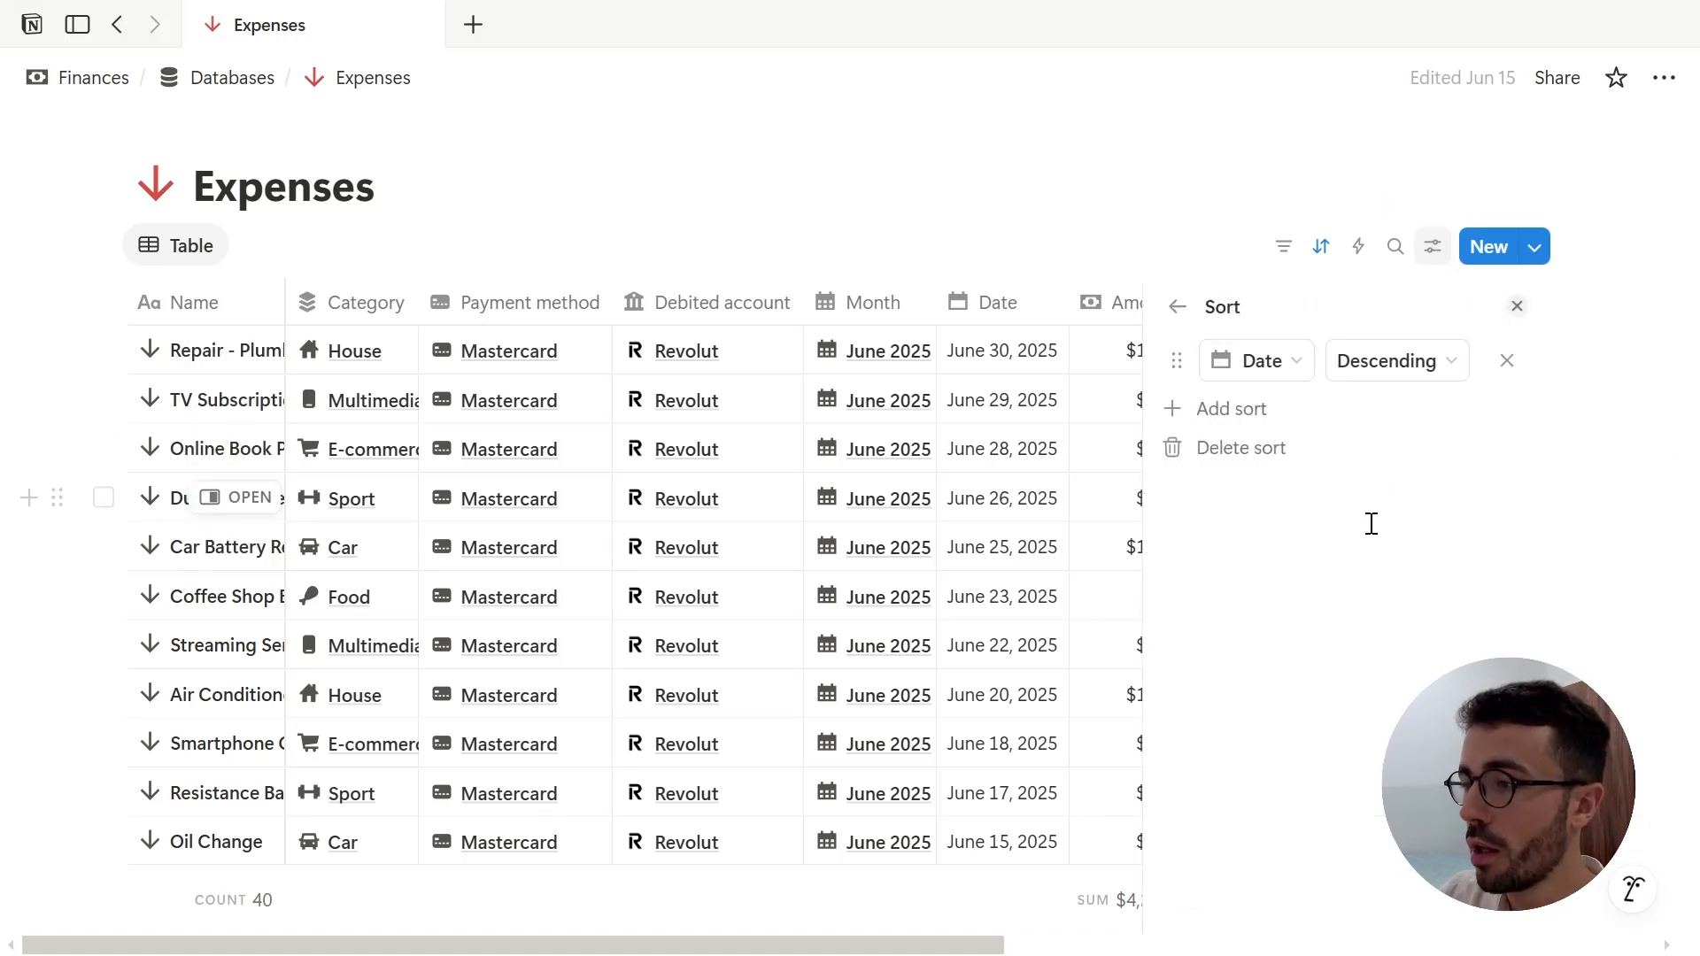
pyautogui.click(1249, 418)
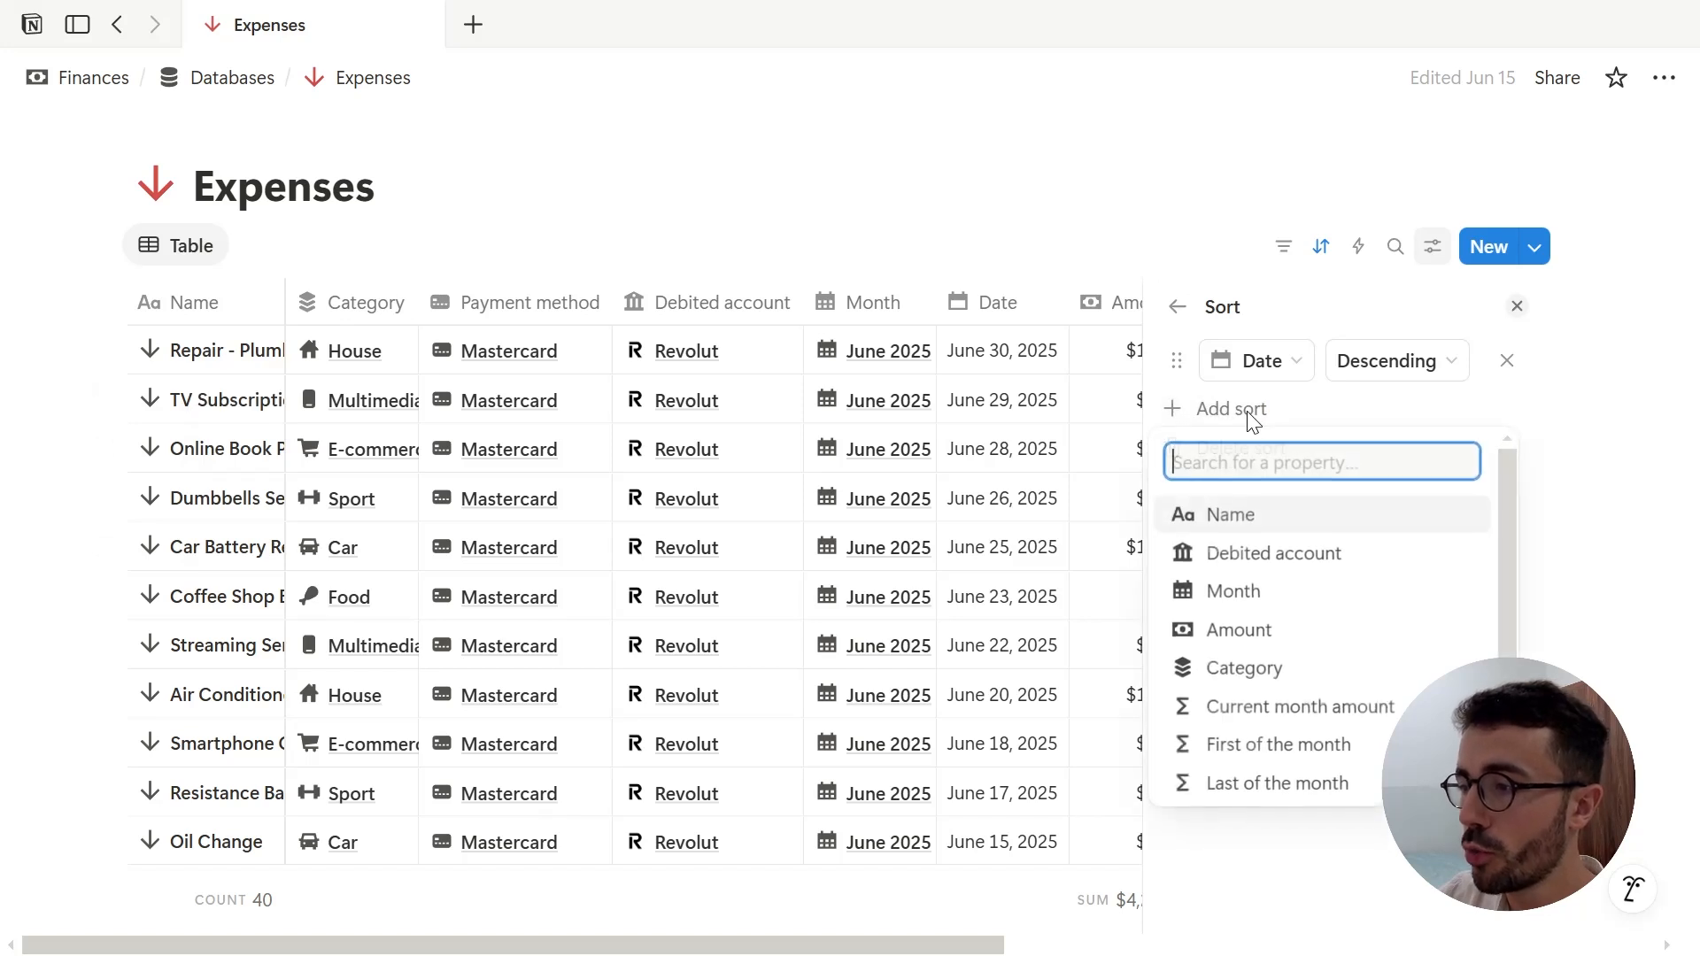
pyautogui.click(1250, 417)
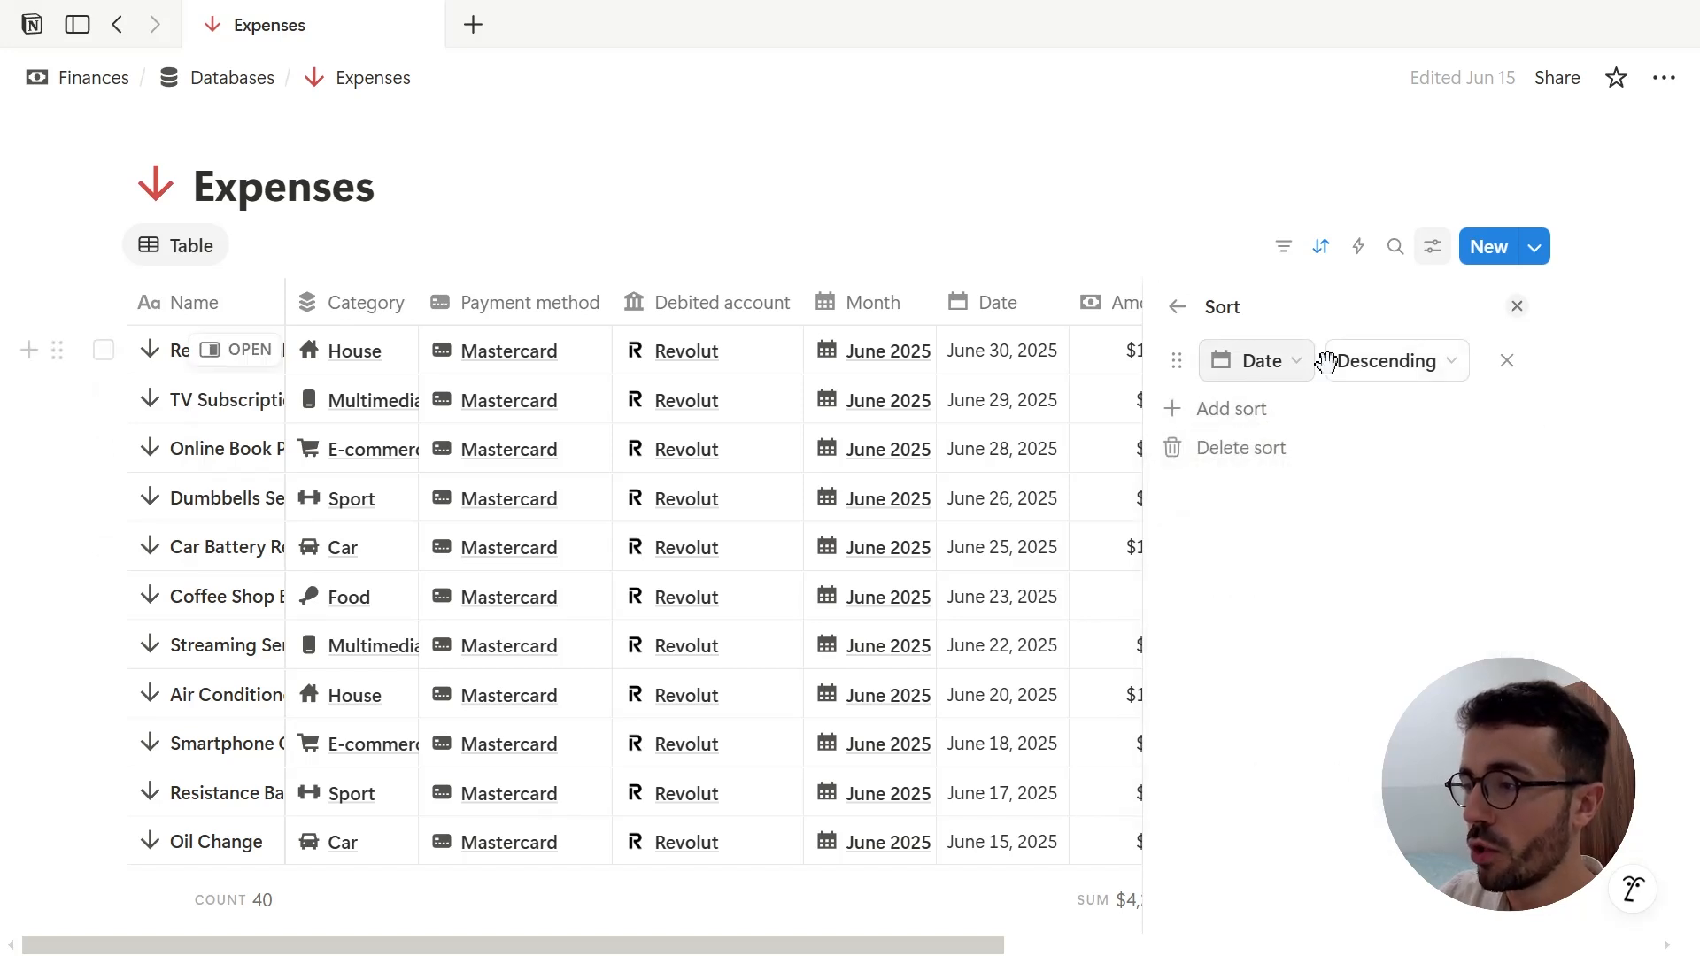
pyautogui.click(1377, 373)
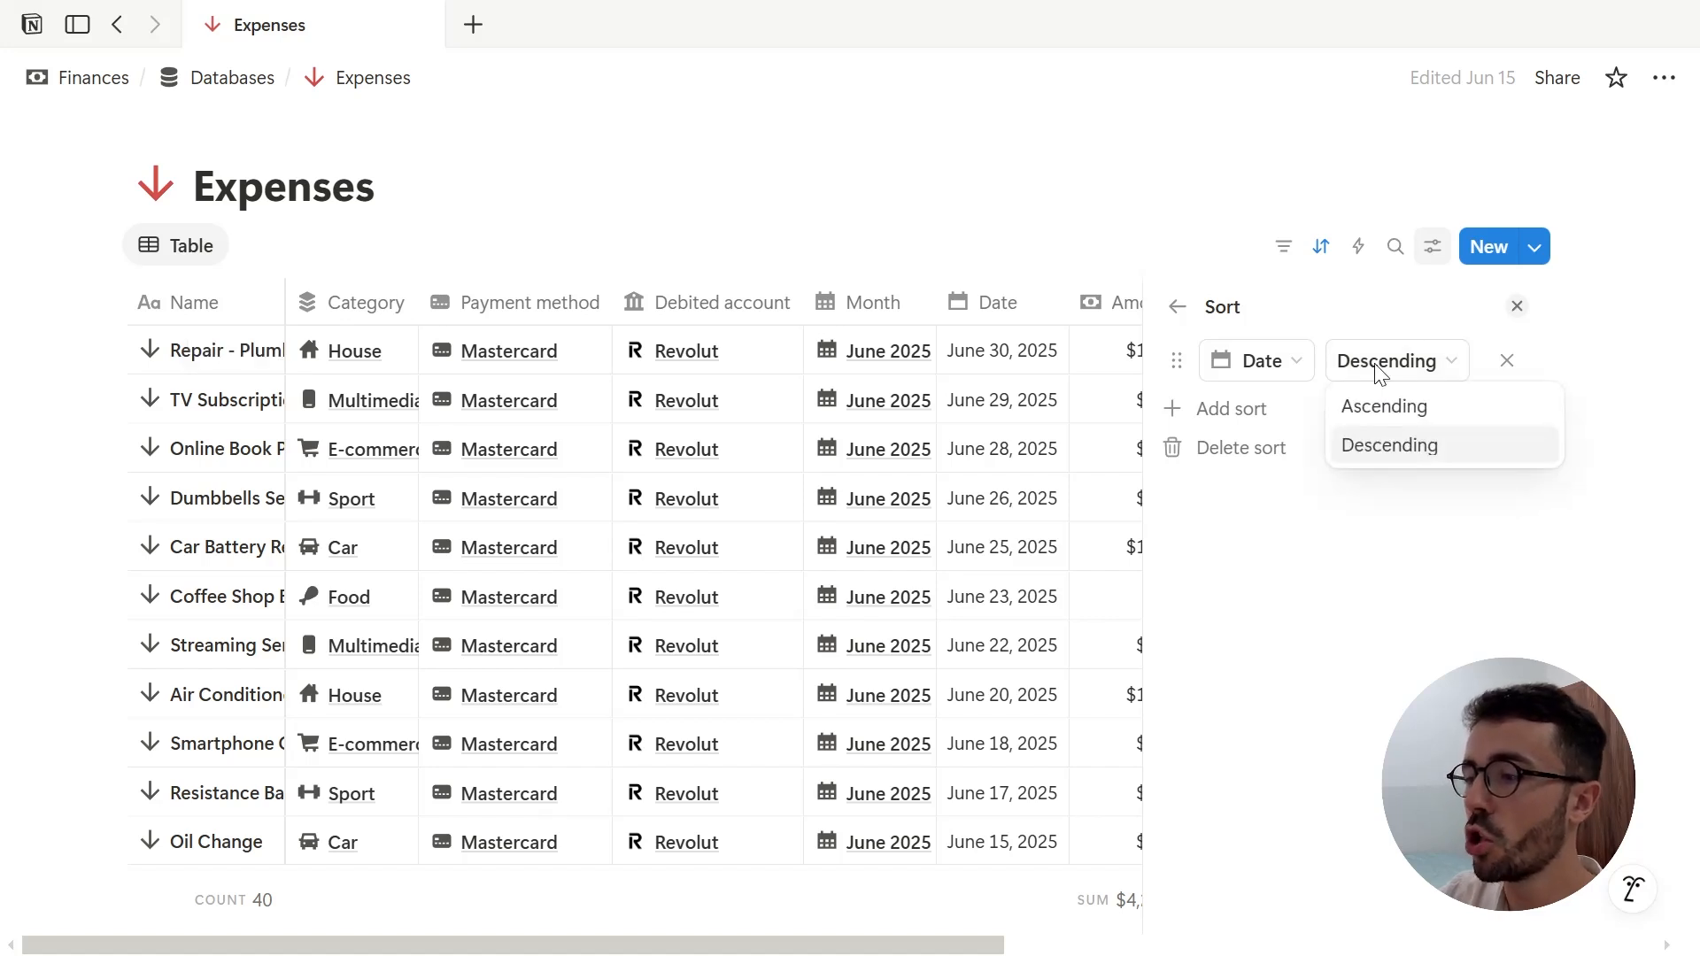
pyautogui.click(1412, 547)
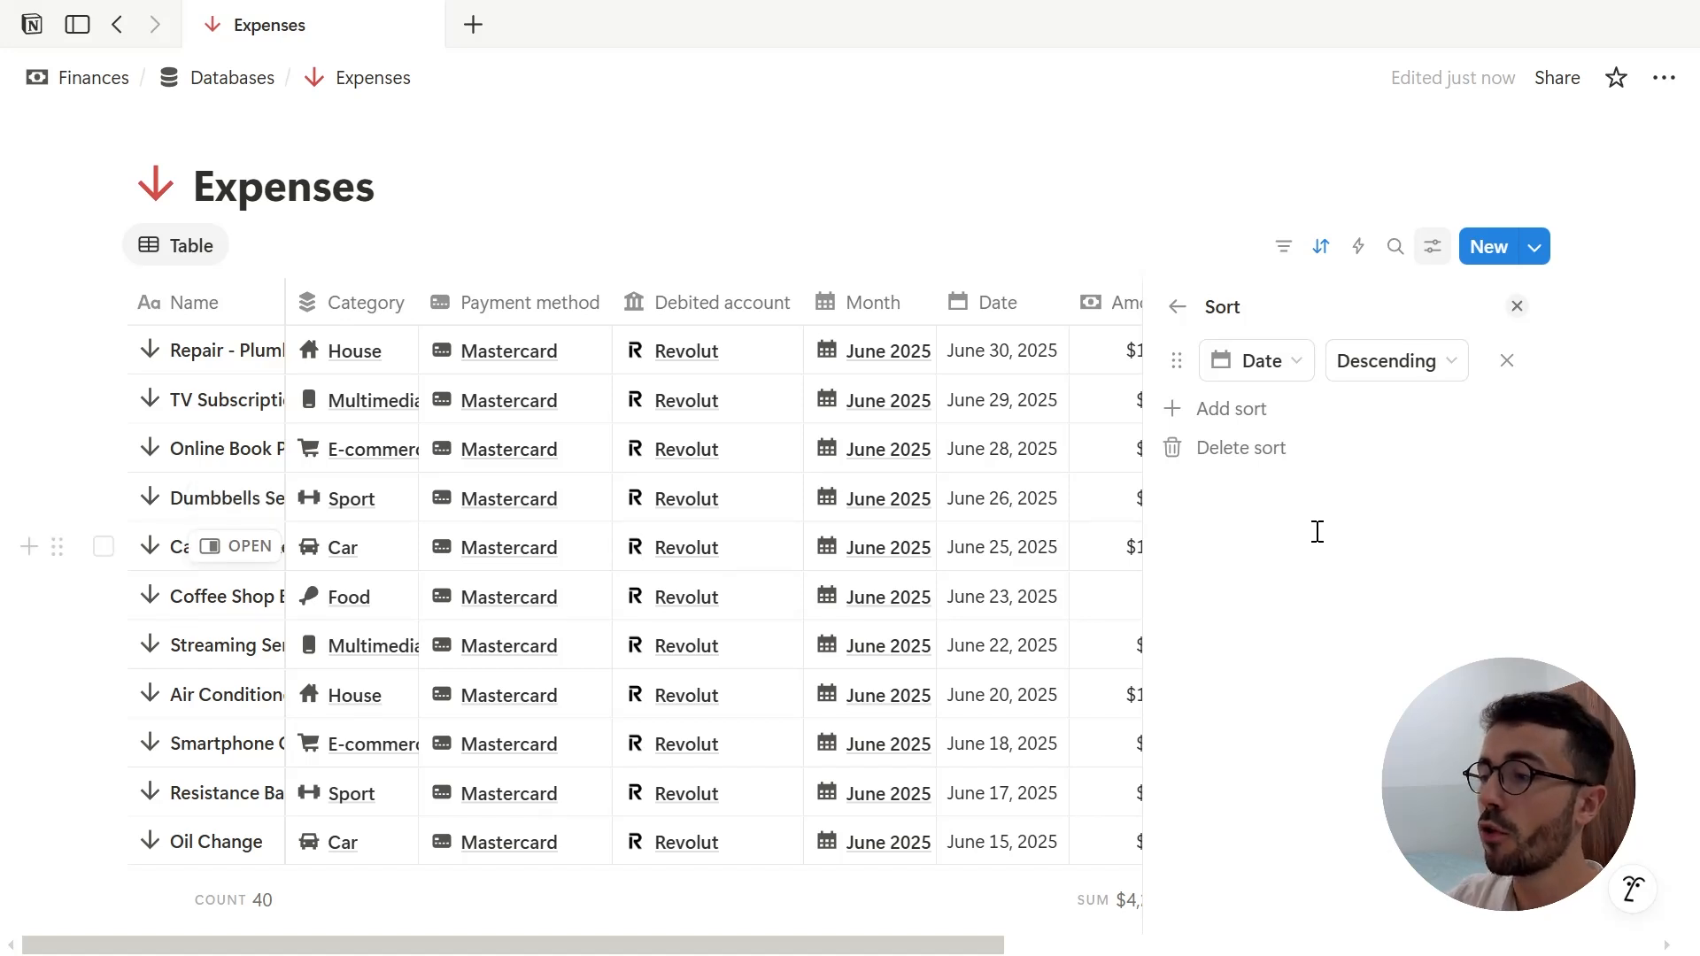
# Add an ascending sort by Amount below the Date sort and display the active sorts above the table.
pyautogui.click(1263, 412)
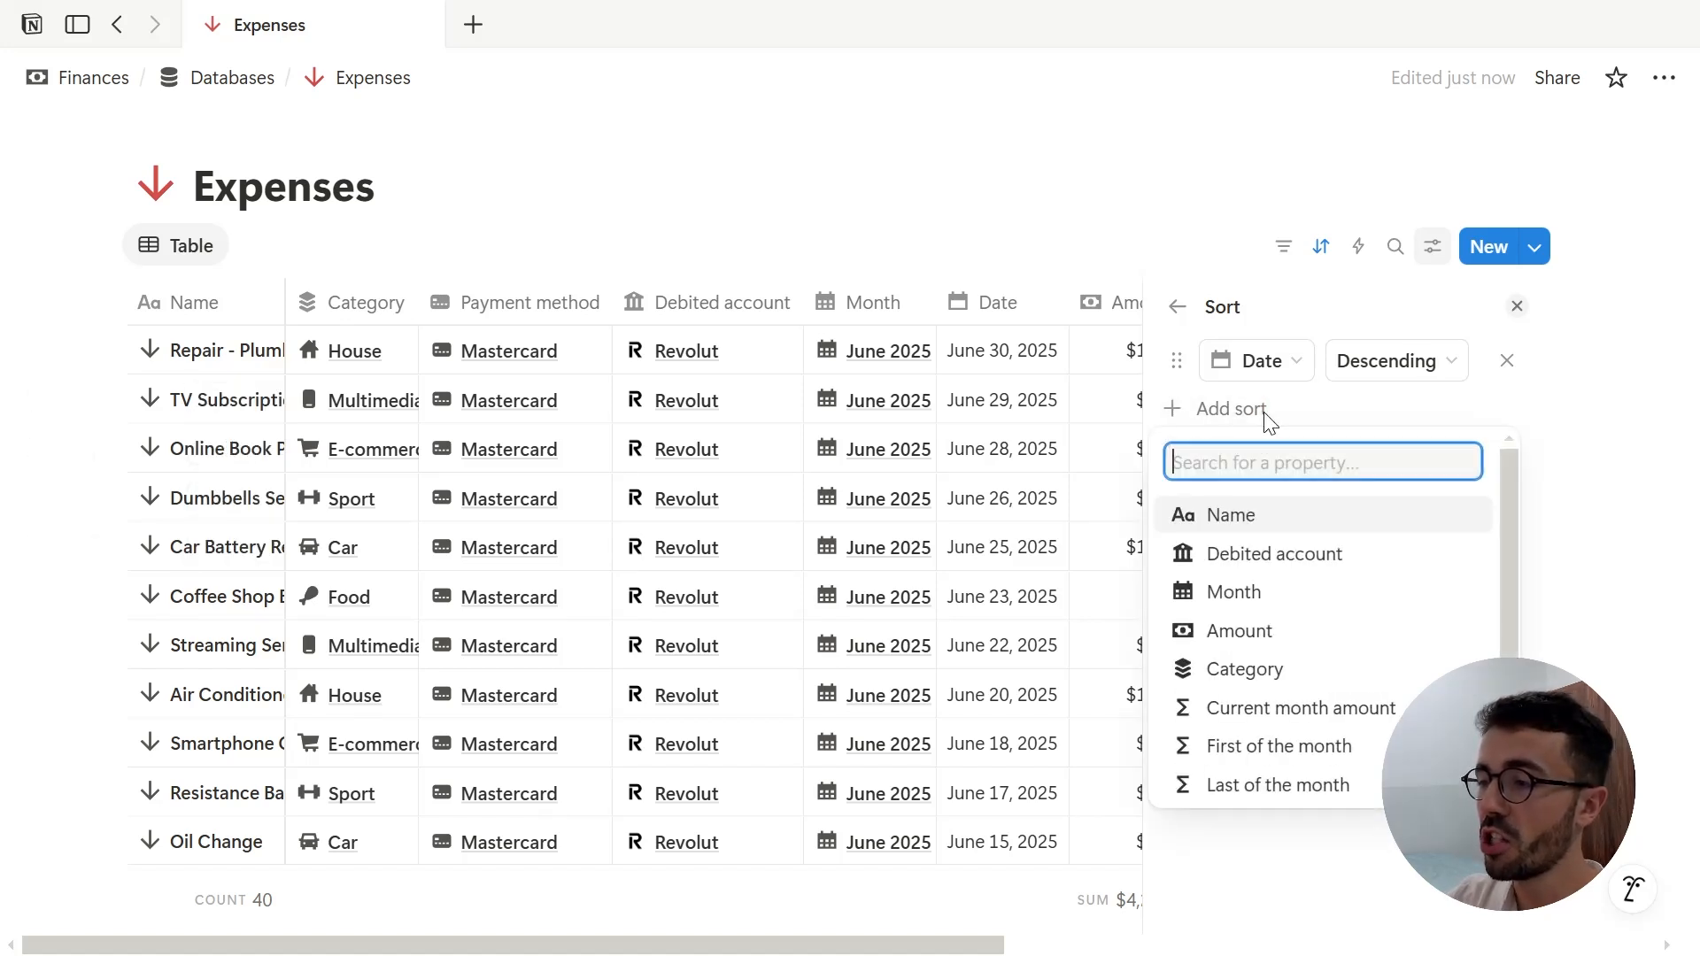
pyautogui.click(1244, 631)
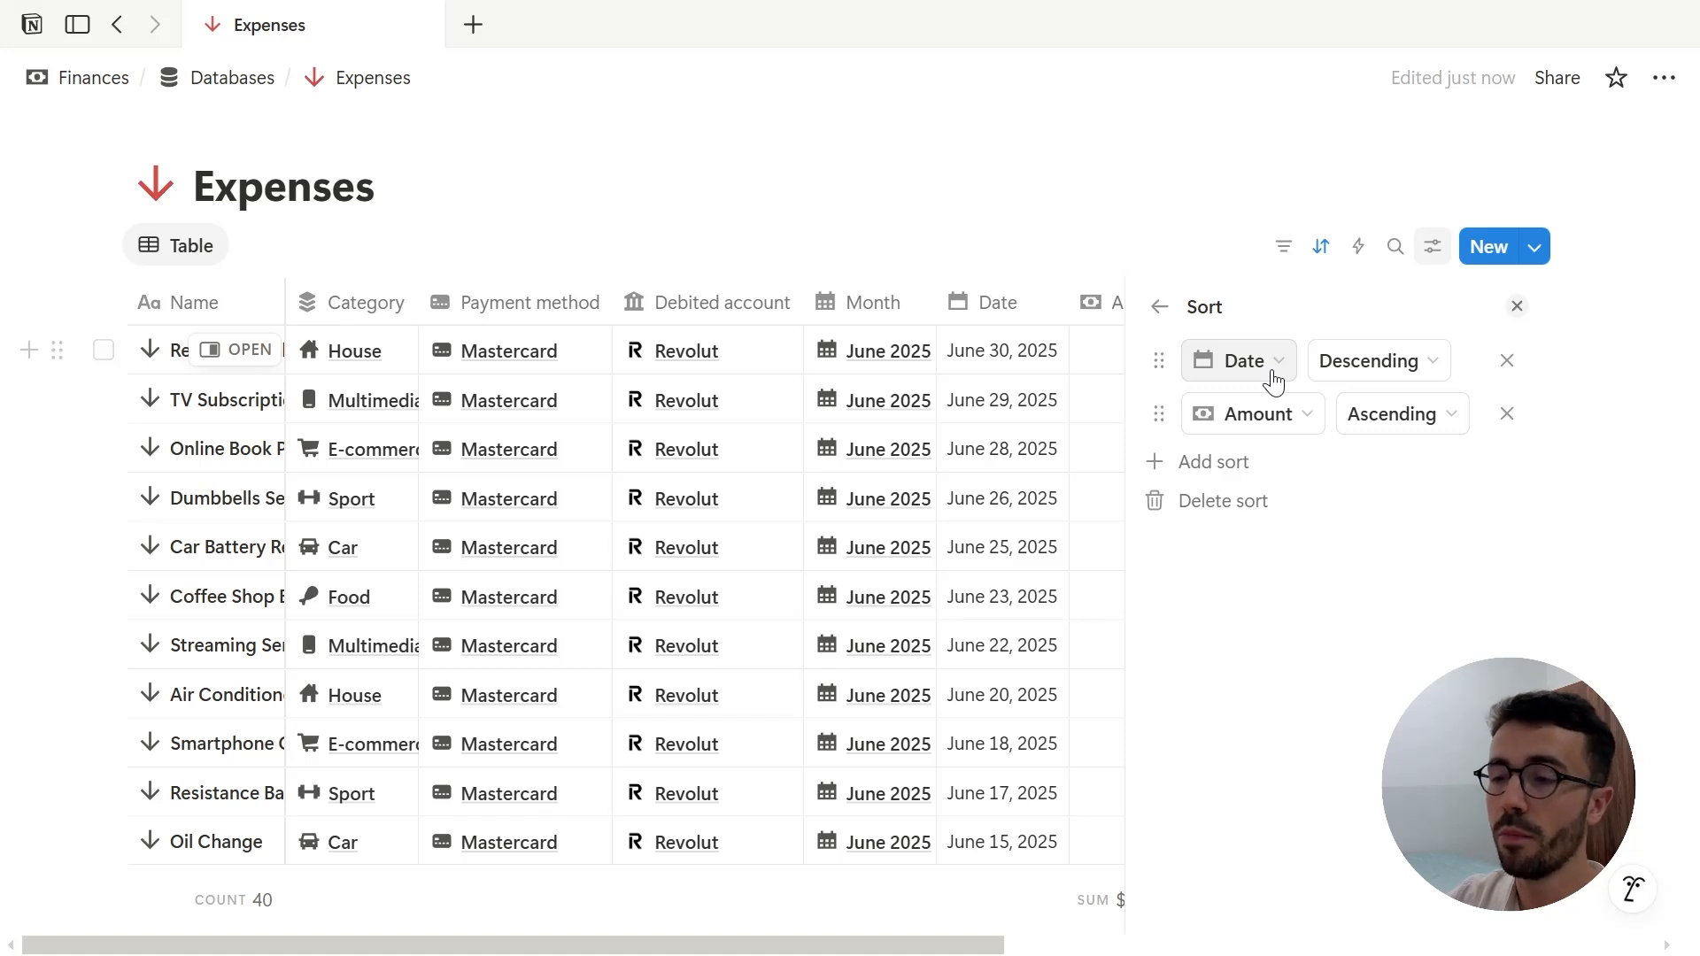
pyautogui.click(1184, 182)
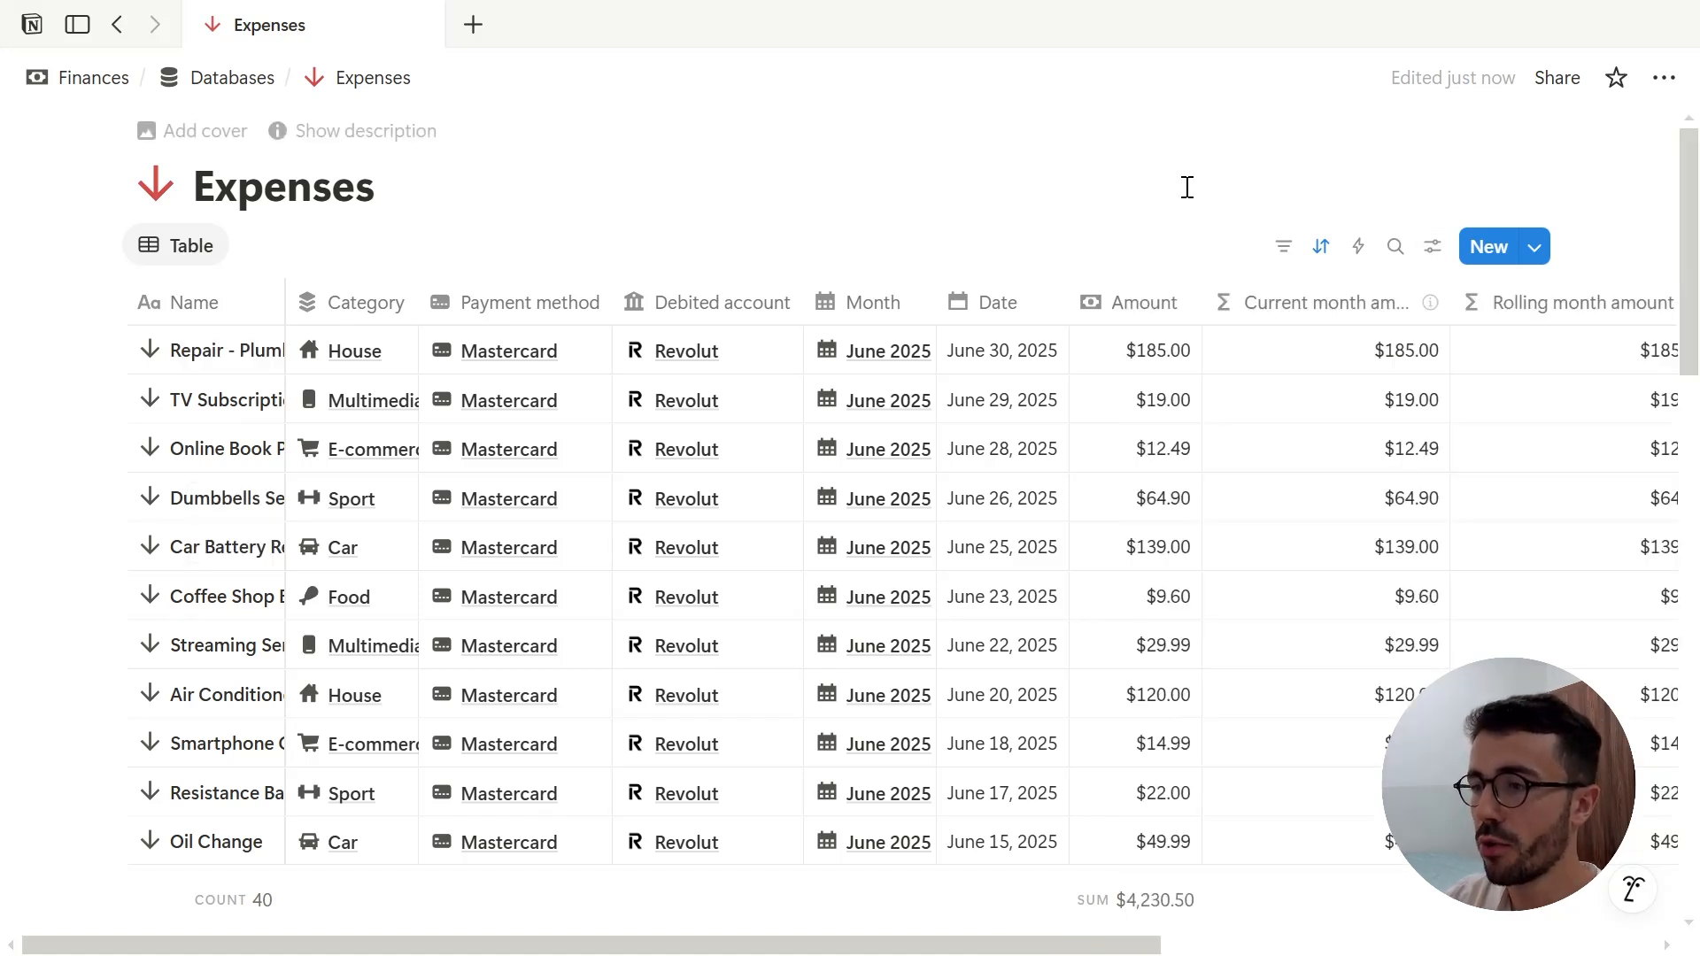
pyautogui.click(1321, 246)
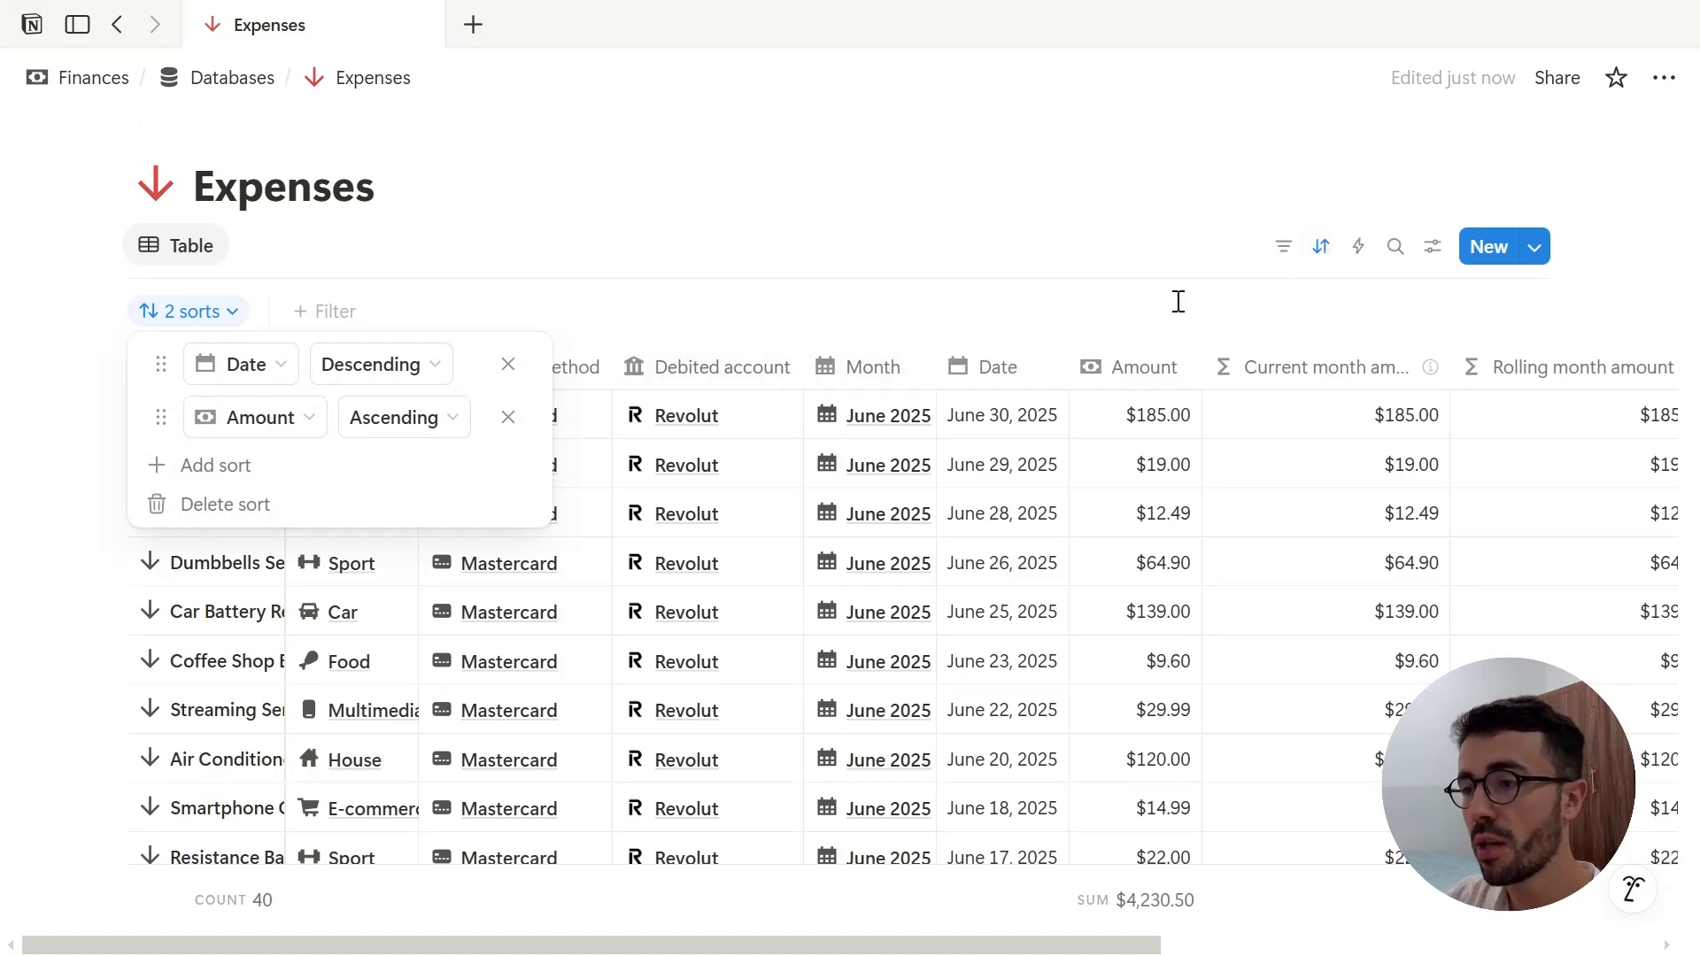
# Sort the Expenses table by its Amount column in descending order.
pyautogui.click(1167, 368)
pyautogui.click(1167, 369)
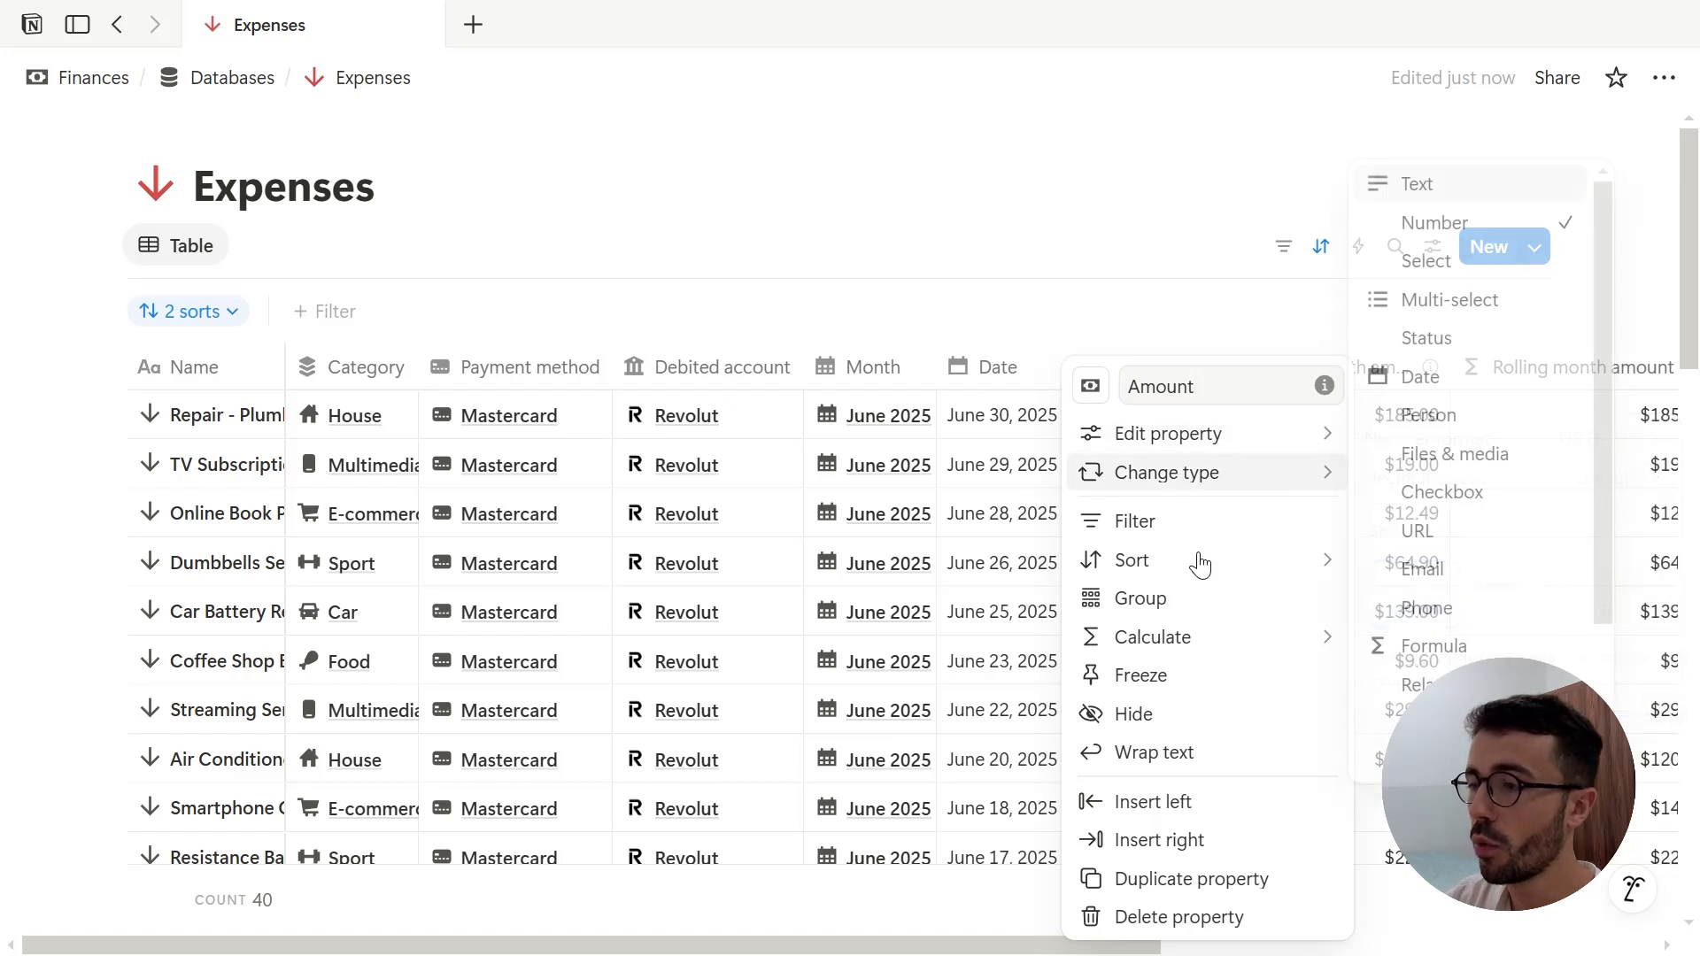
pyautogui.moveTo(1199, 561)
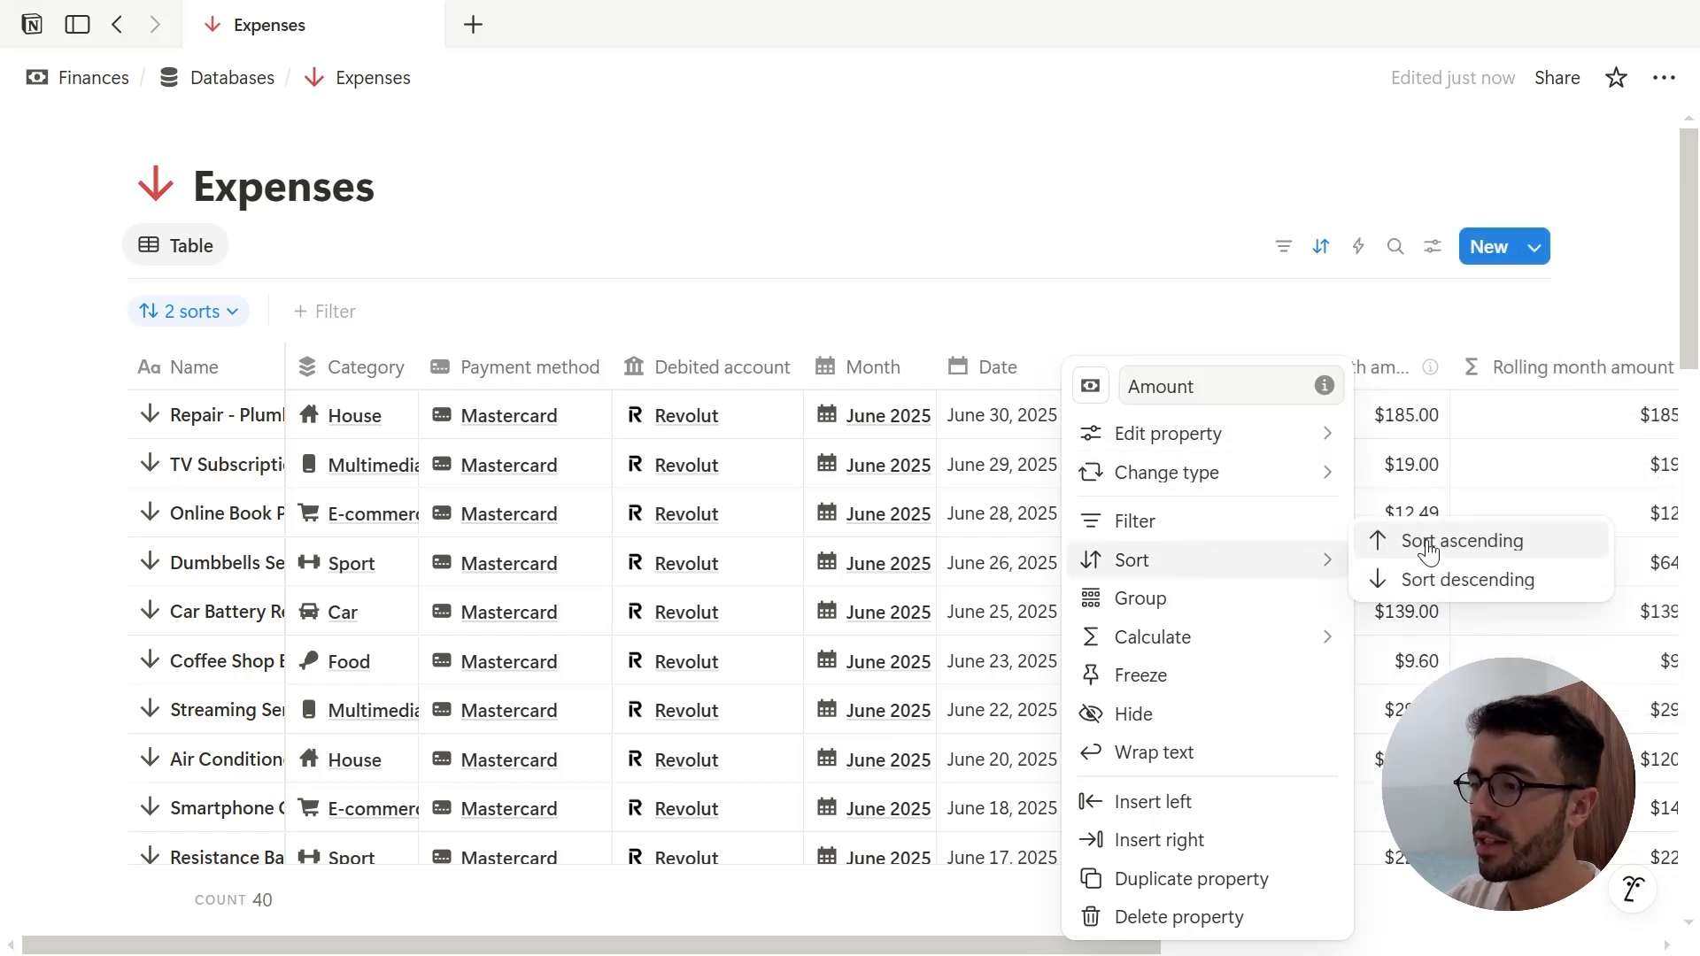
pyautogui.click(1428, 585)
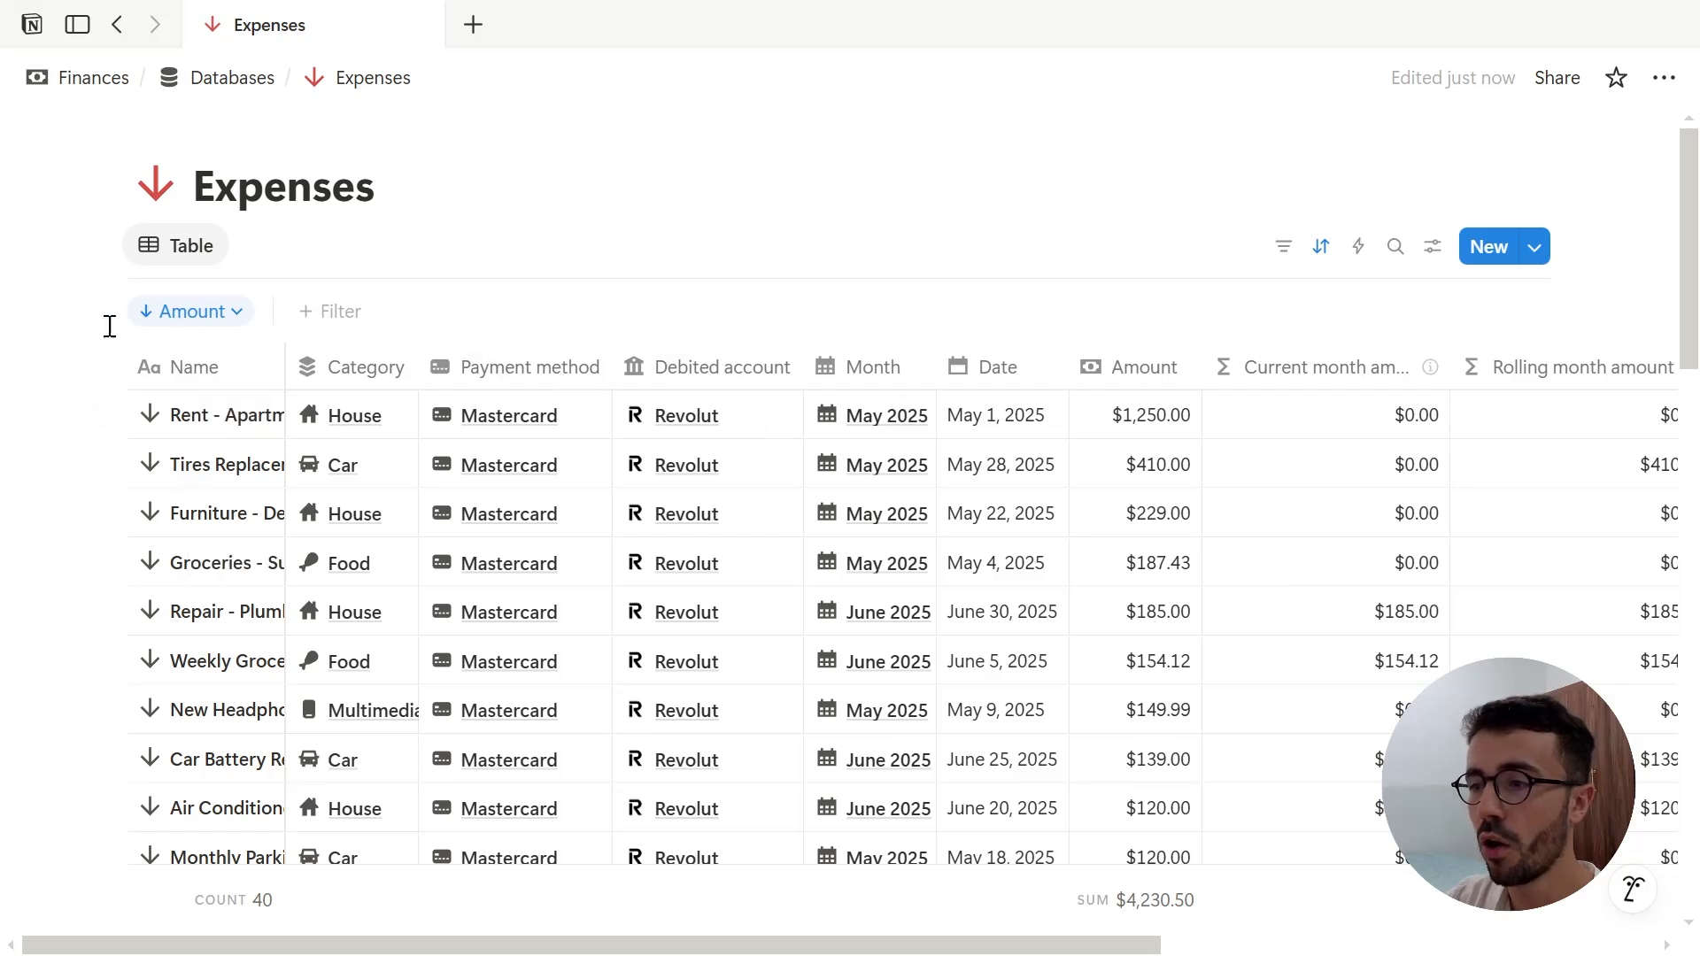
# Add an ascending sort by Month below the Amount sort.
pyautogui.click(248, 317)
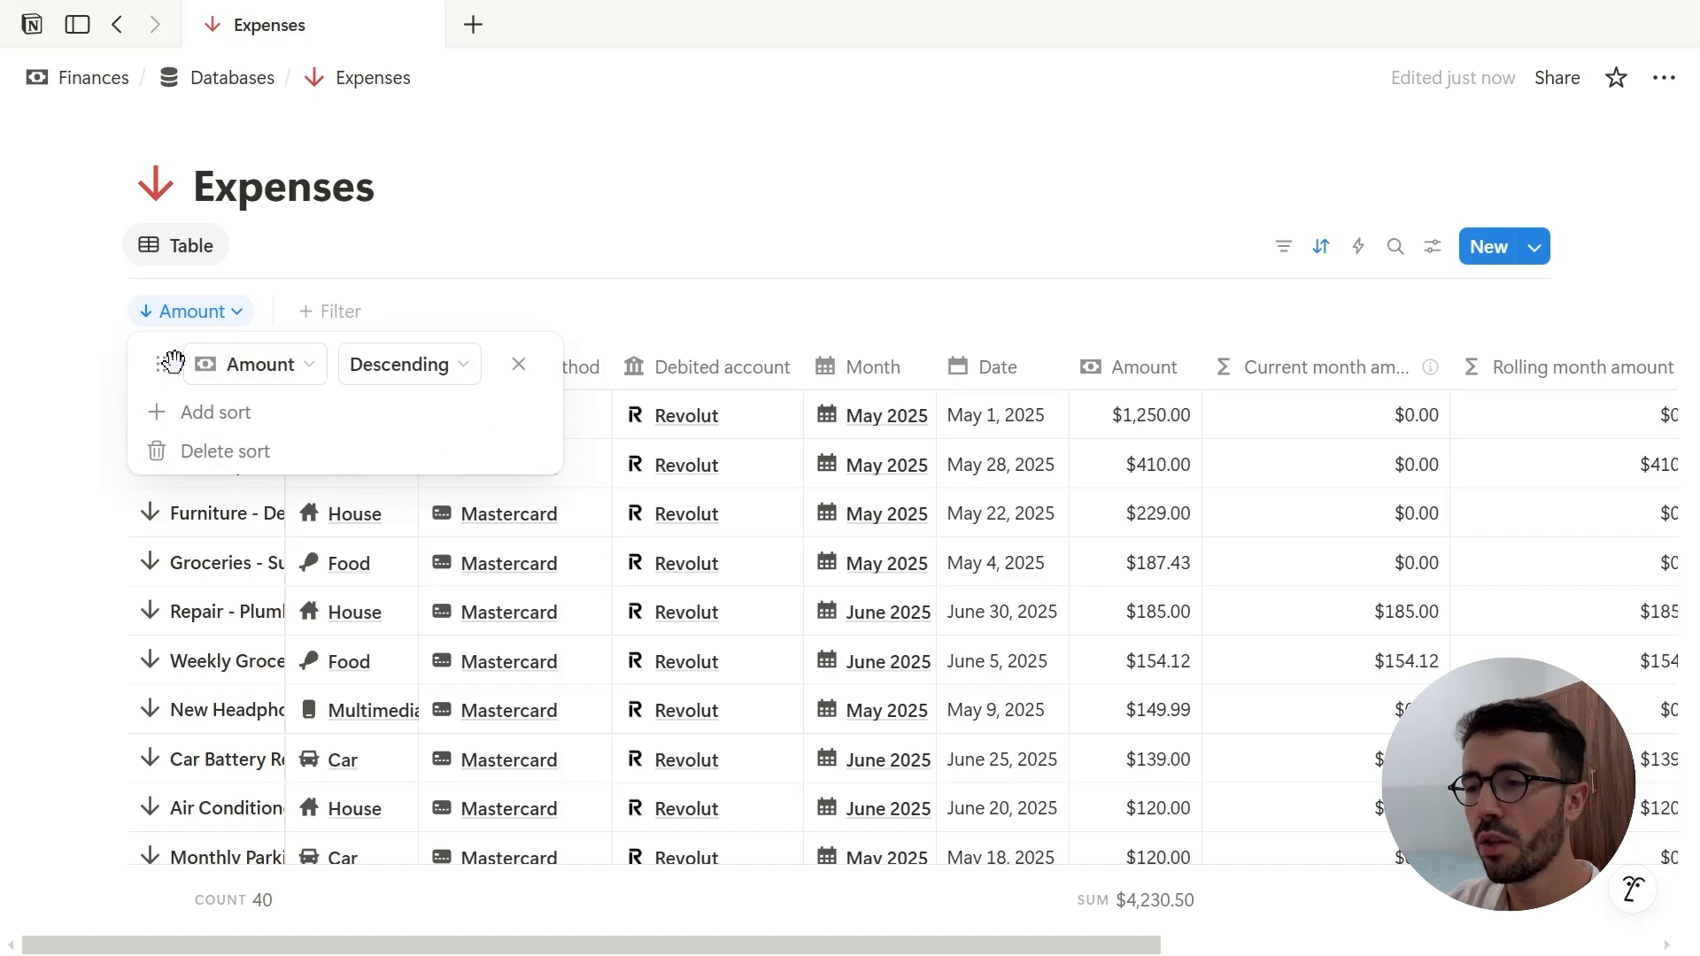
pyautogui.click(215, 413)
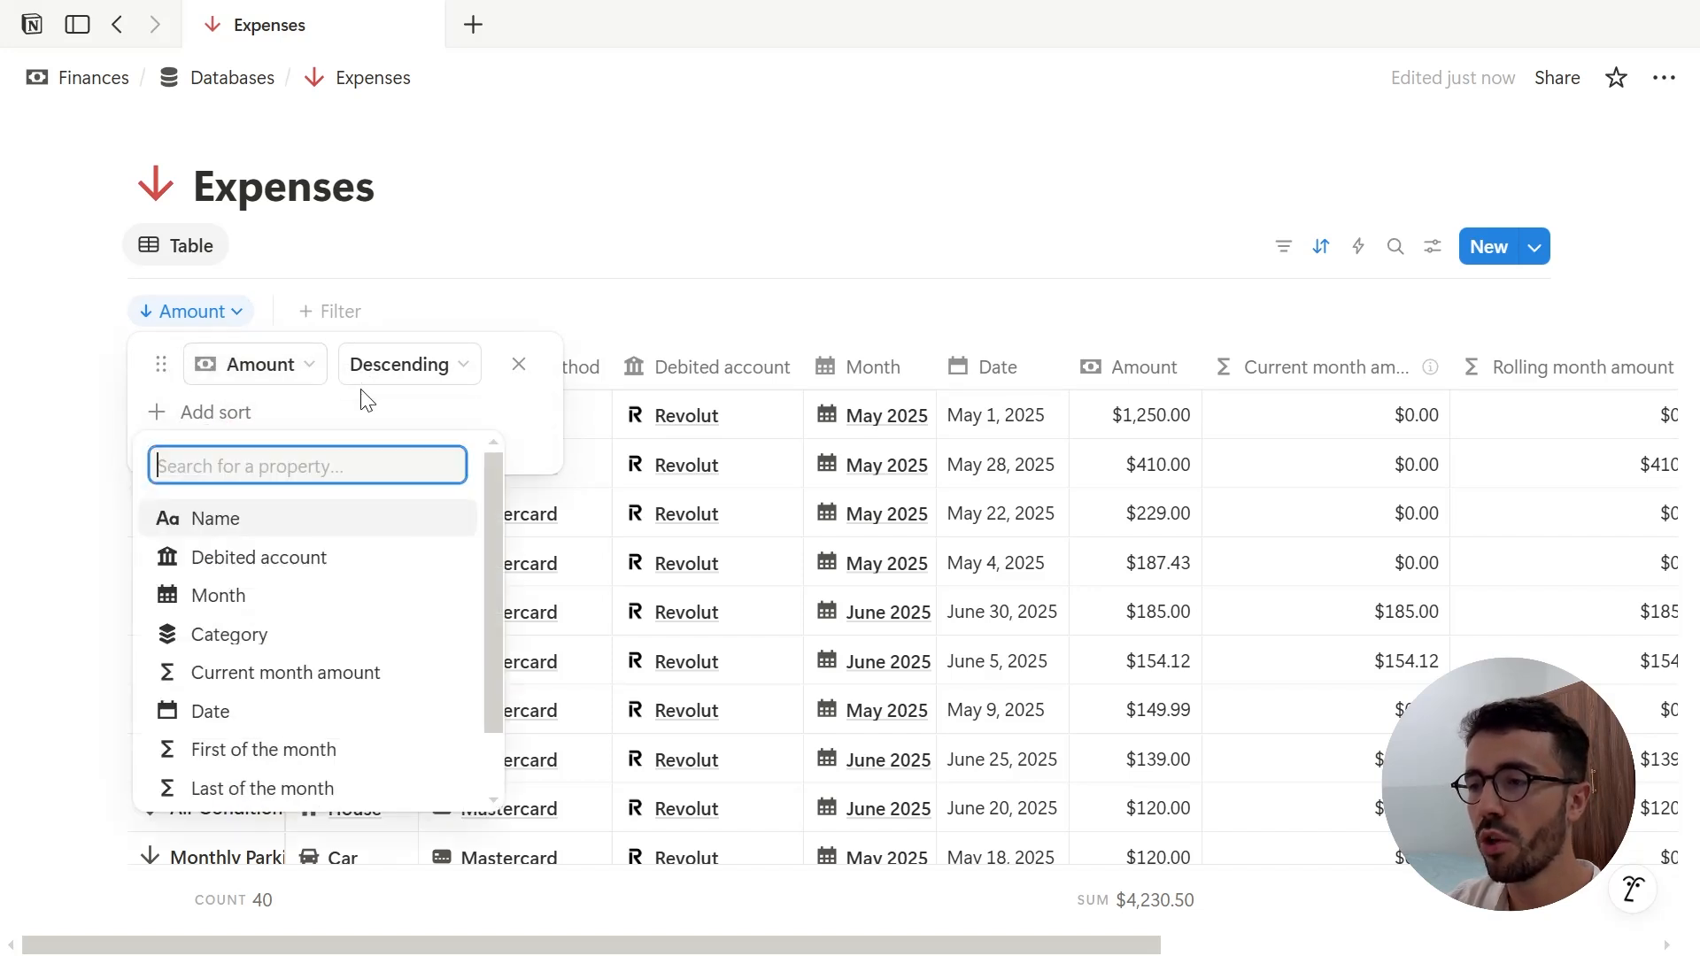
pyautogui.click(232, 604)
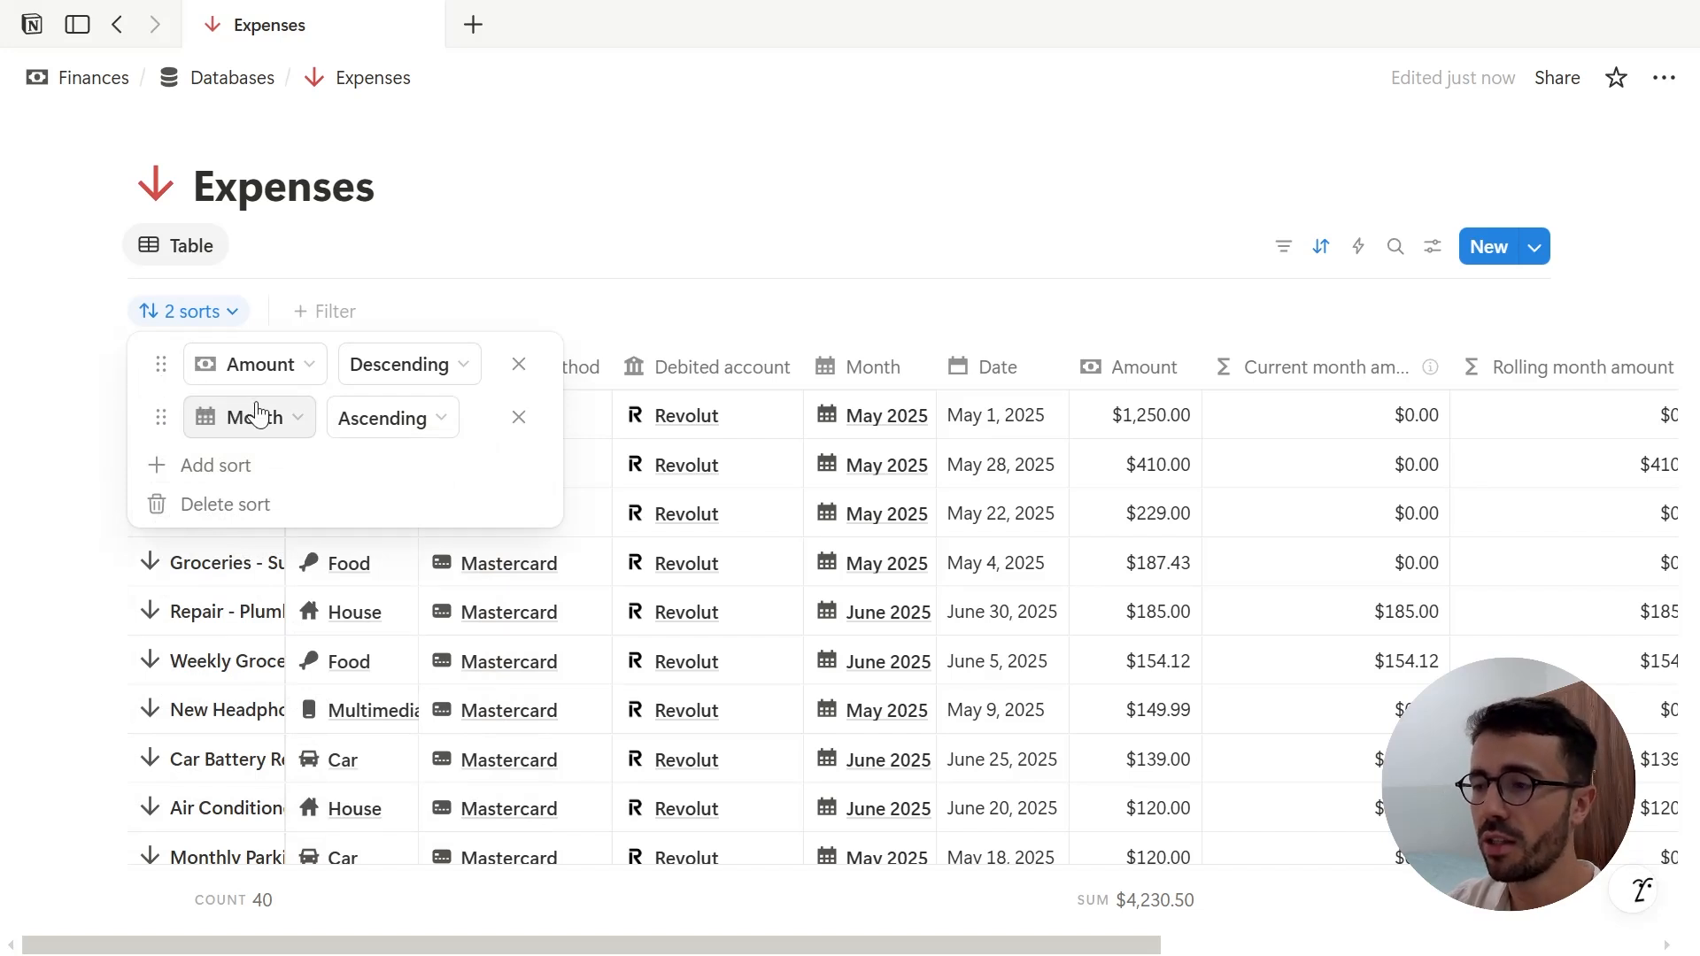
# Remove the Month sort and delete the remaining Amount sort from the table.
pyautogui.click(517, 417)
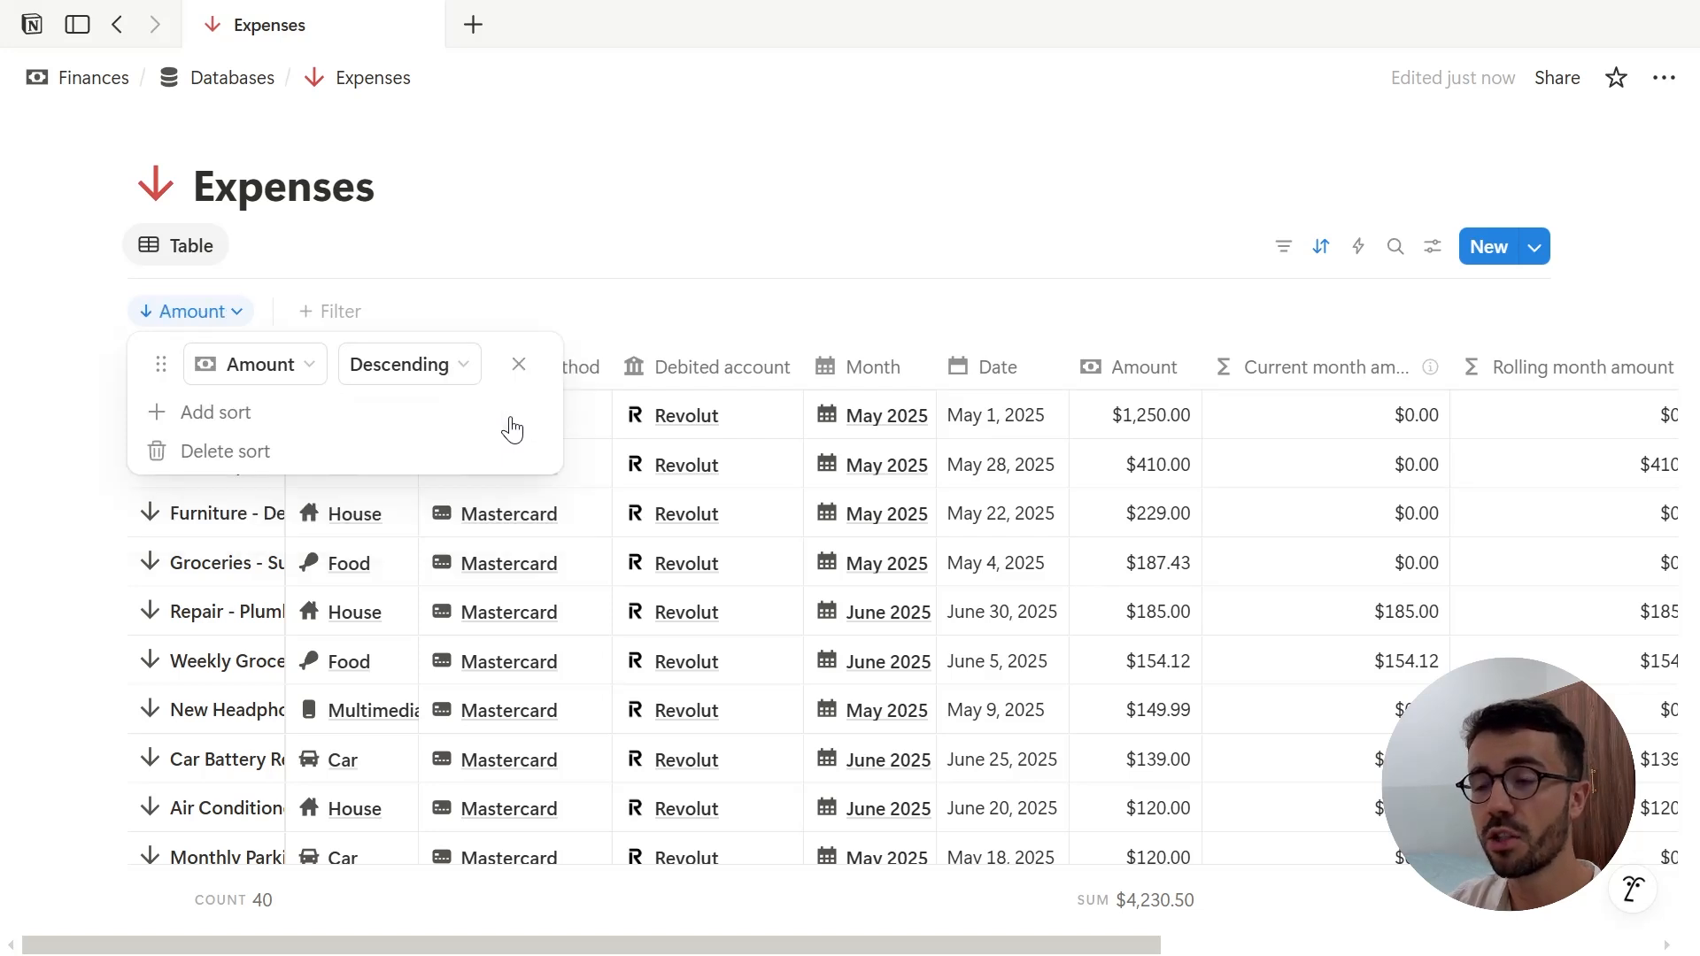
pyautogui.click(226, 452)
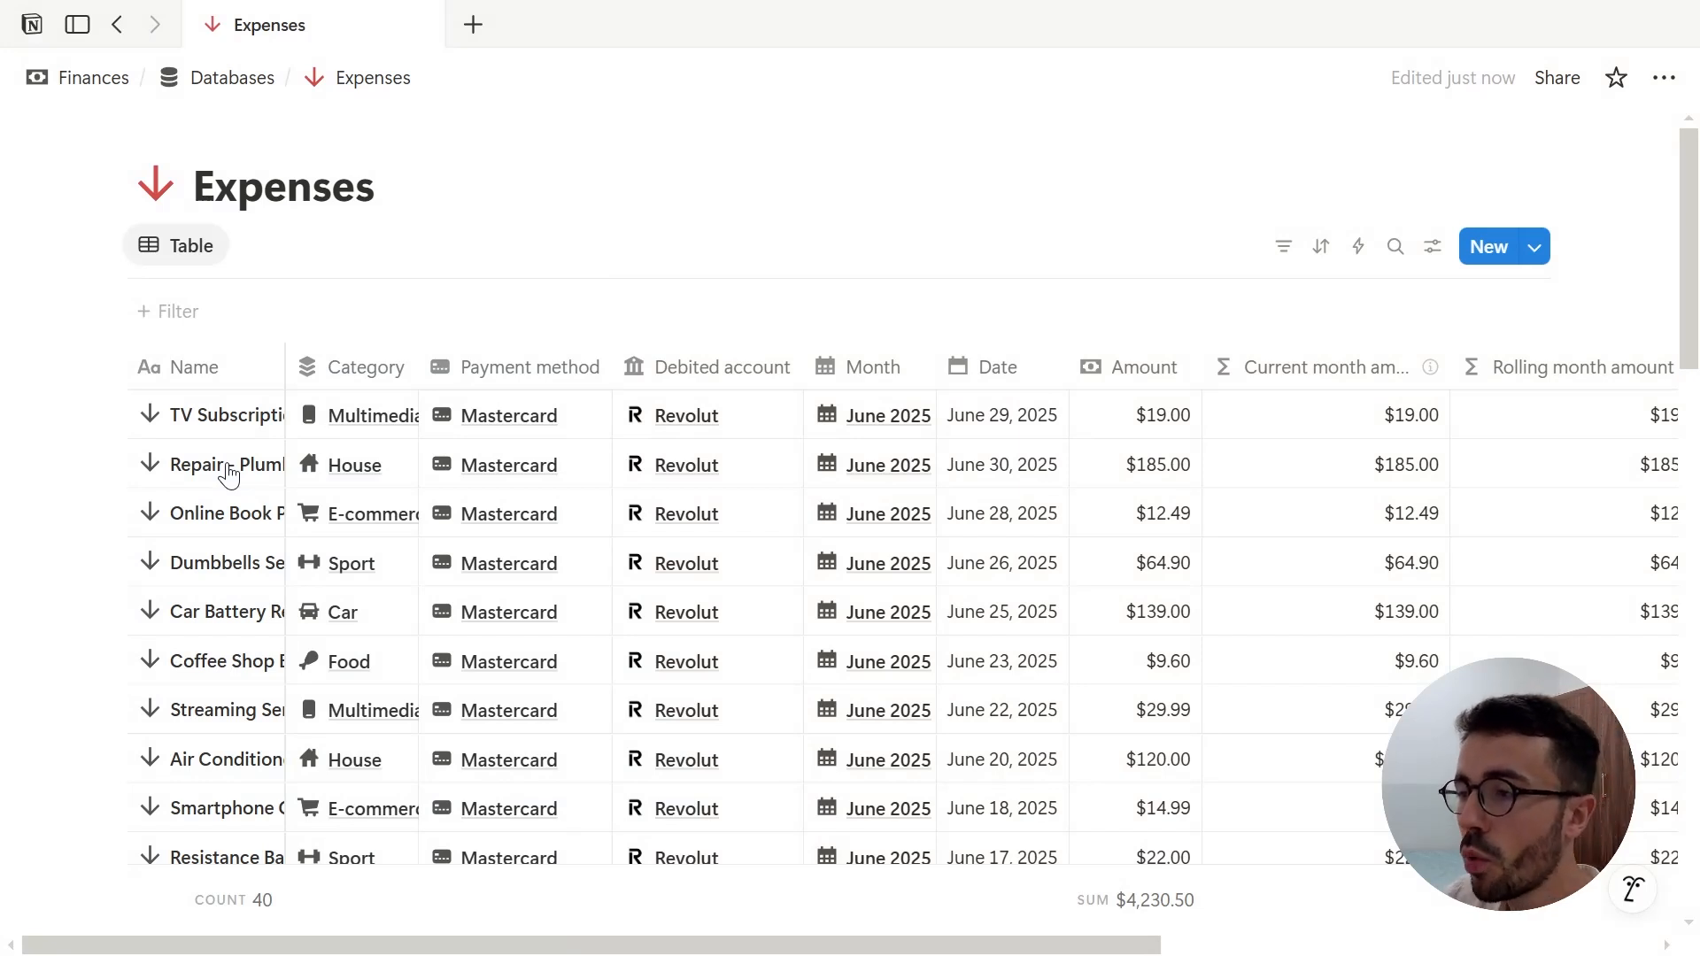
# Group the Expenses table by Month.
pyautogui.click(1435, 247)
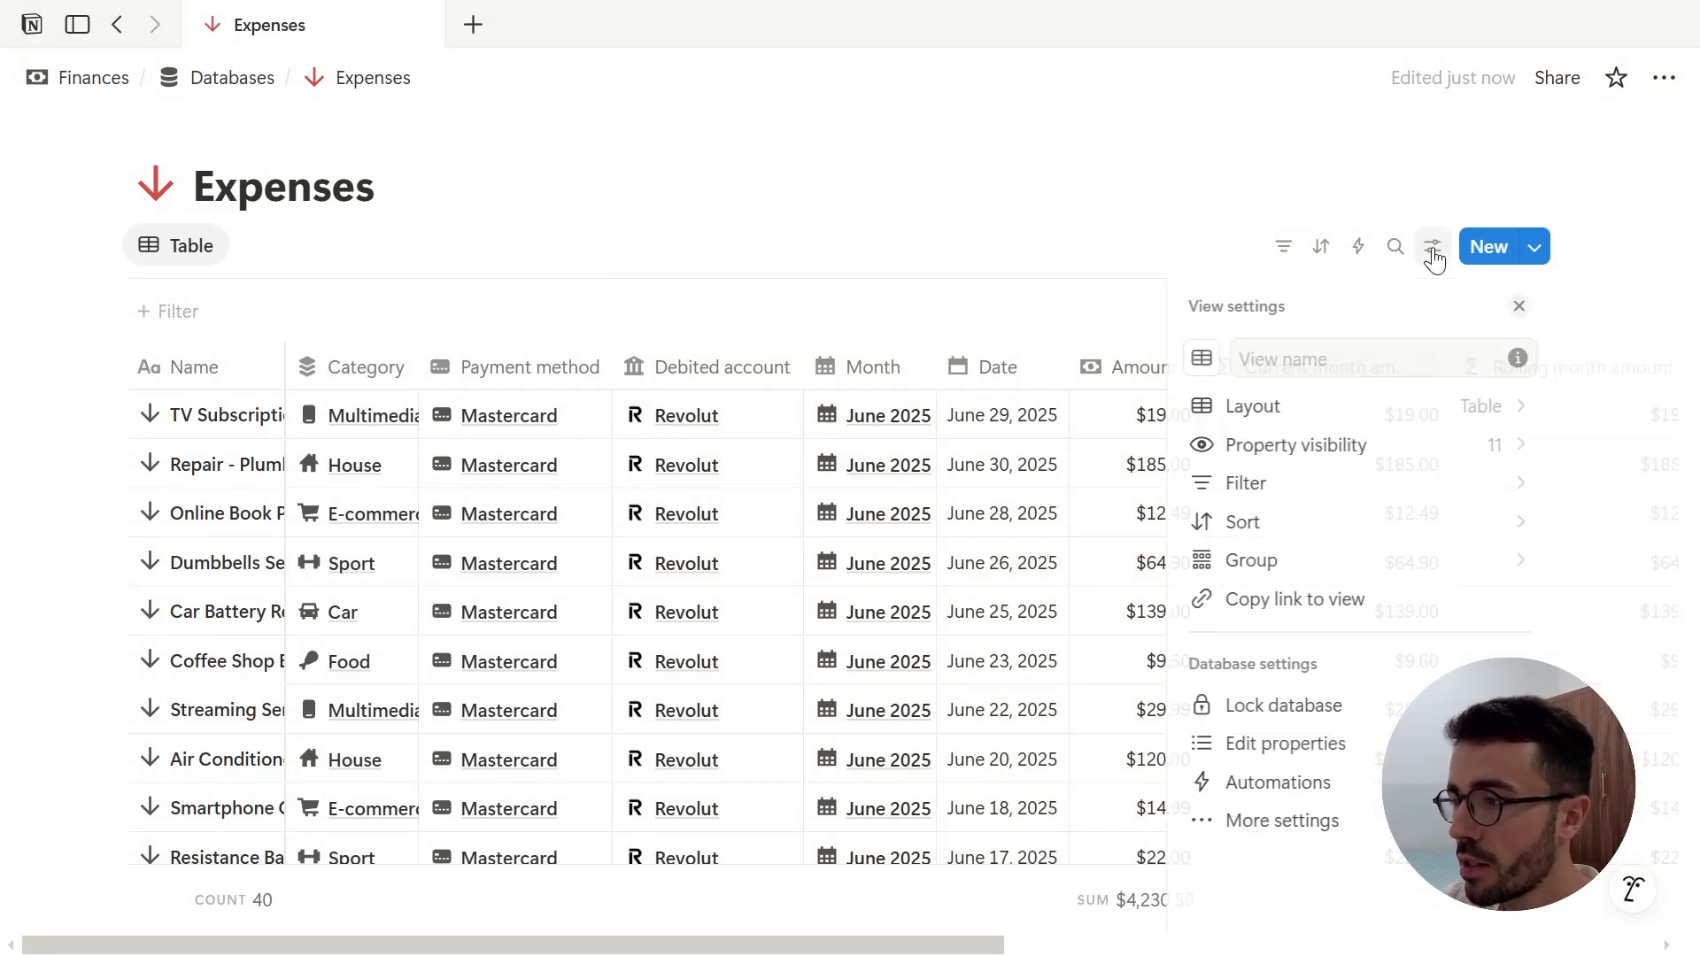
pyautogui.click(1322, 575)
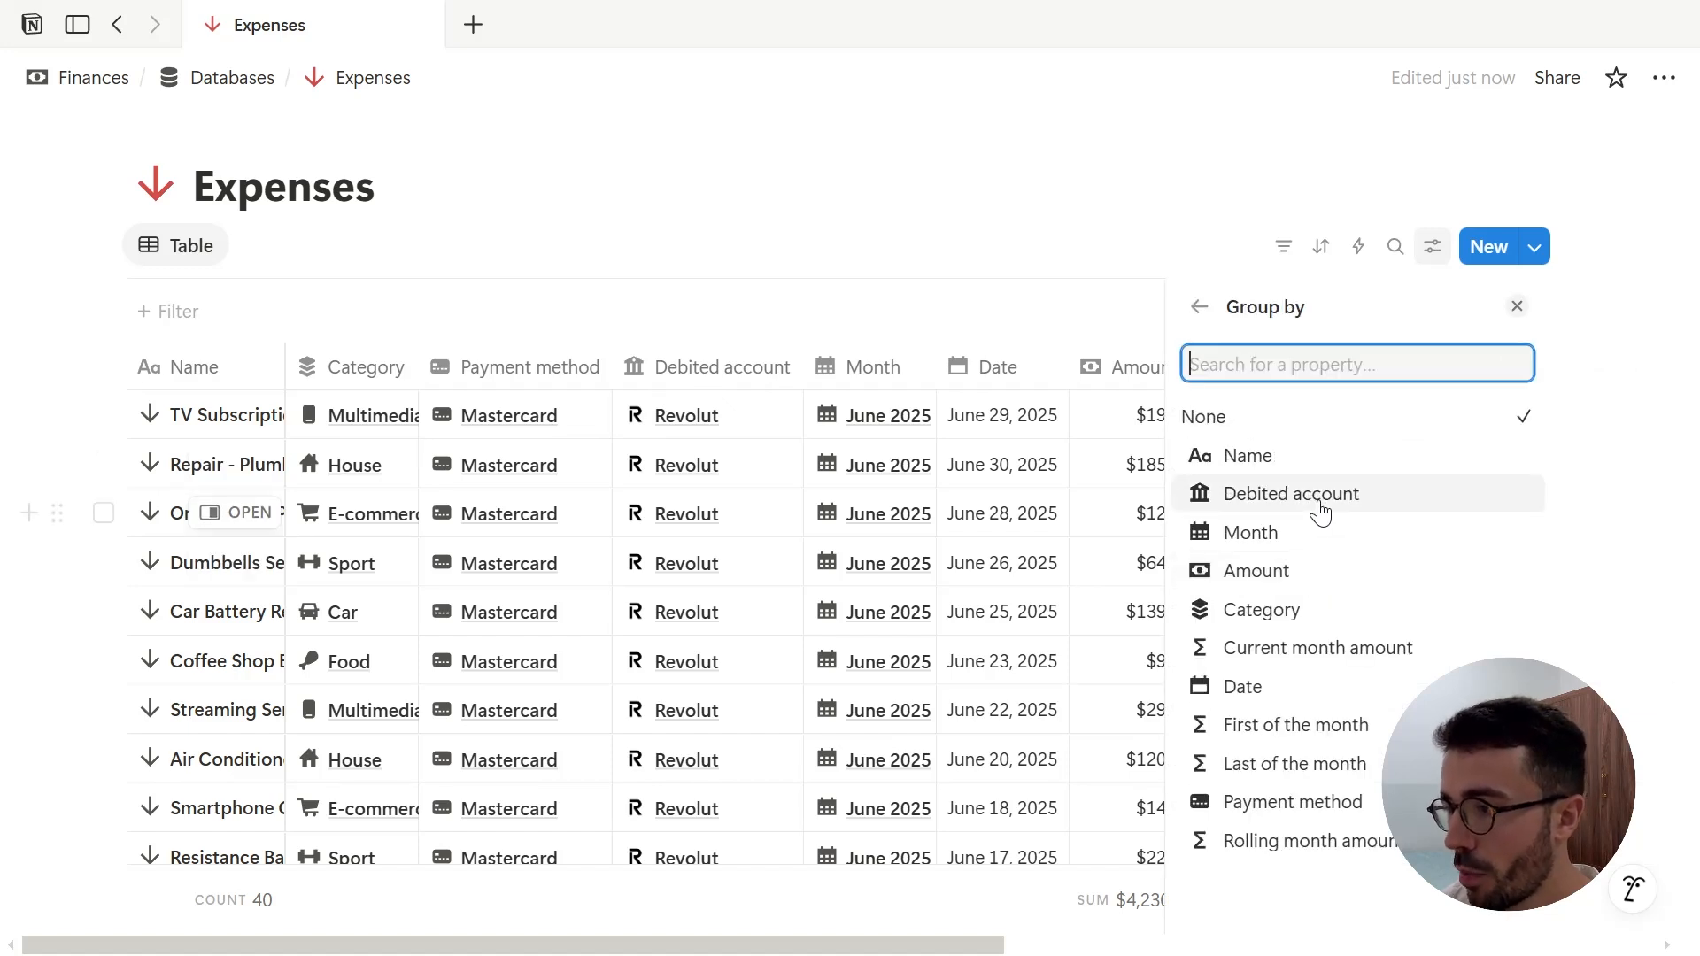
pyautogui.click(1320, 534)
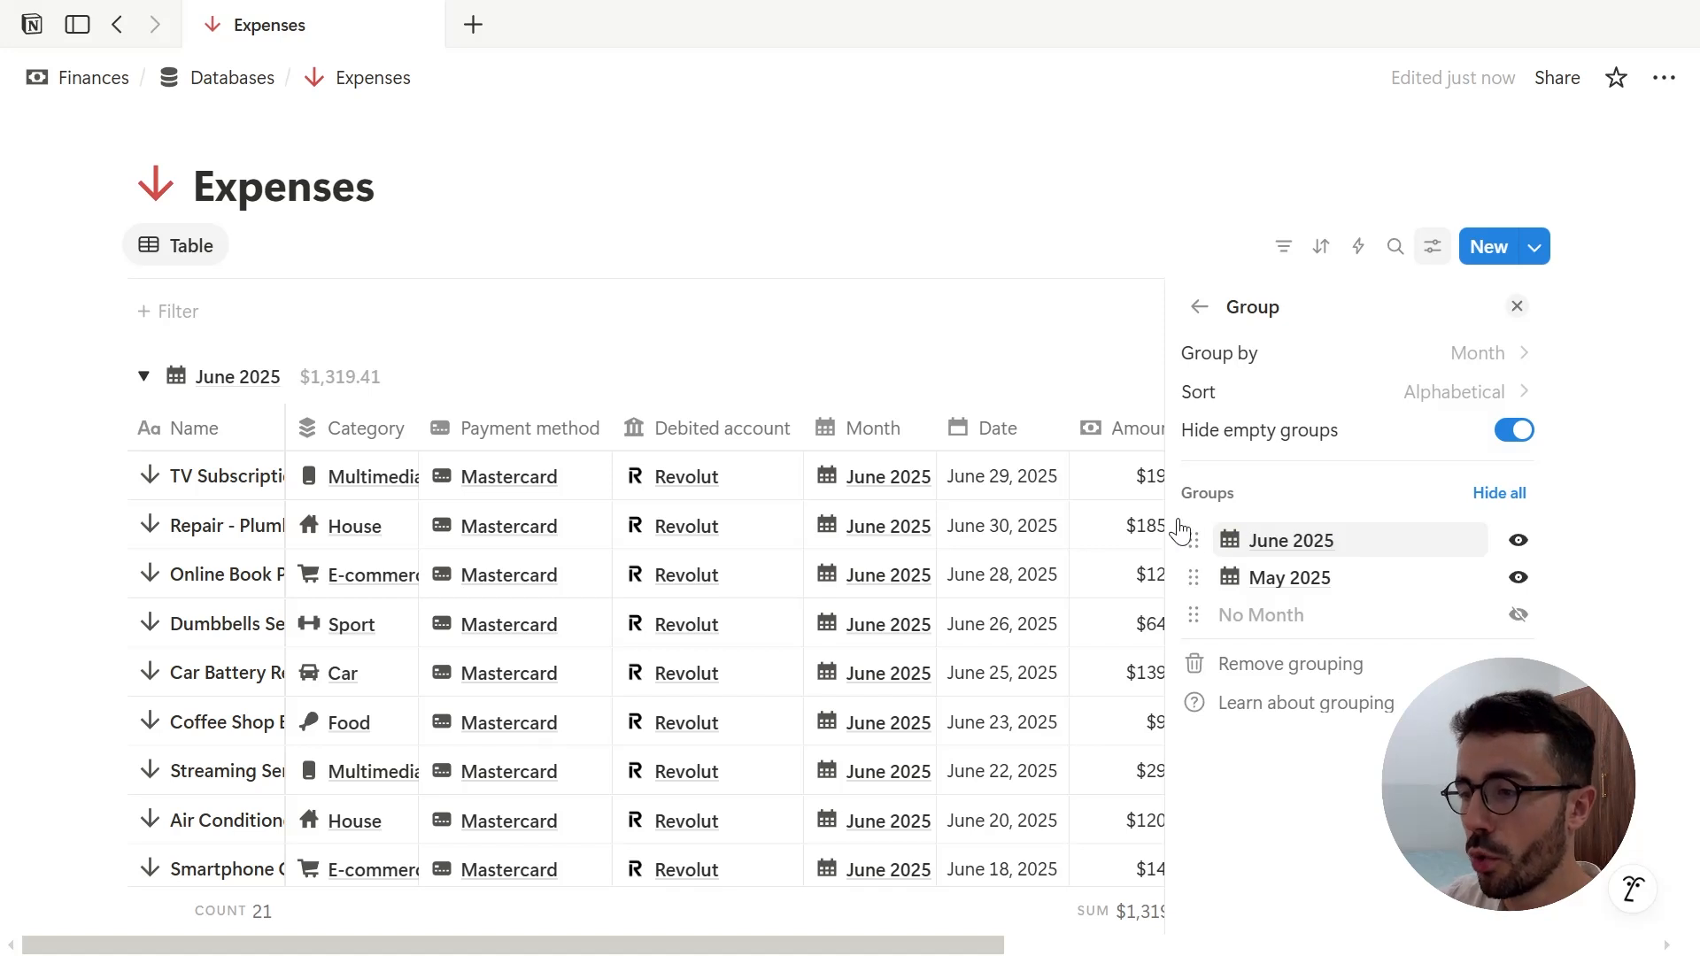
# Group the Expenses table by the Category column.
pyautogui.click(414, 443)
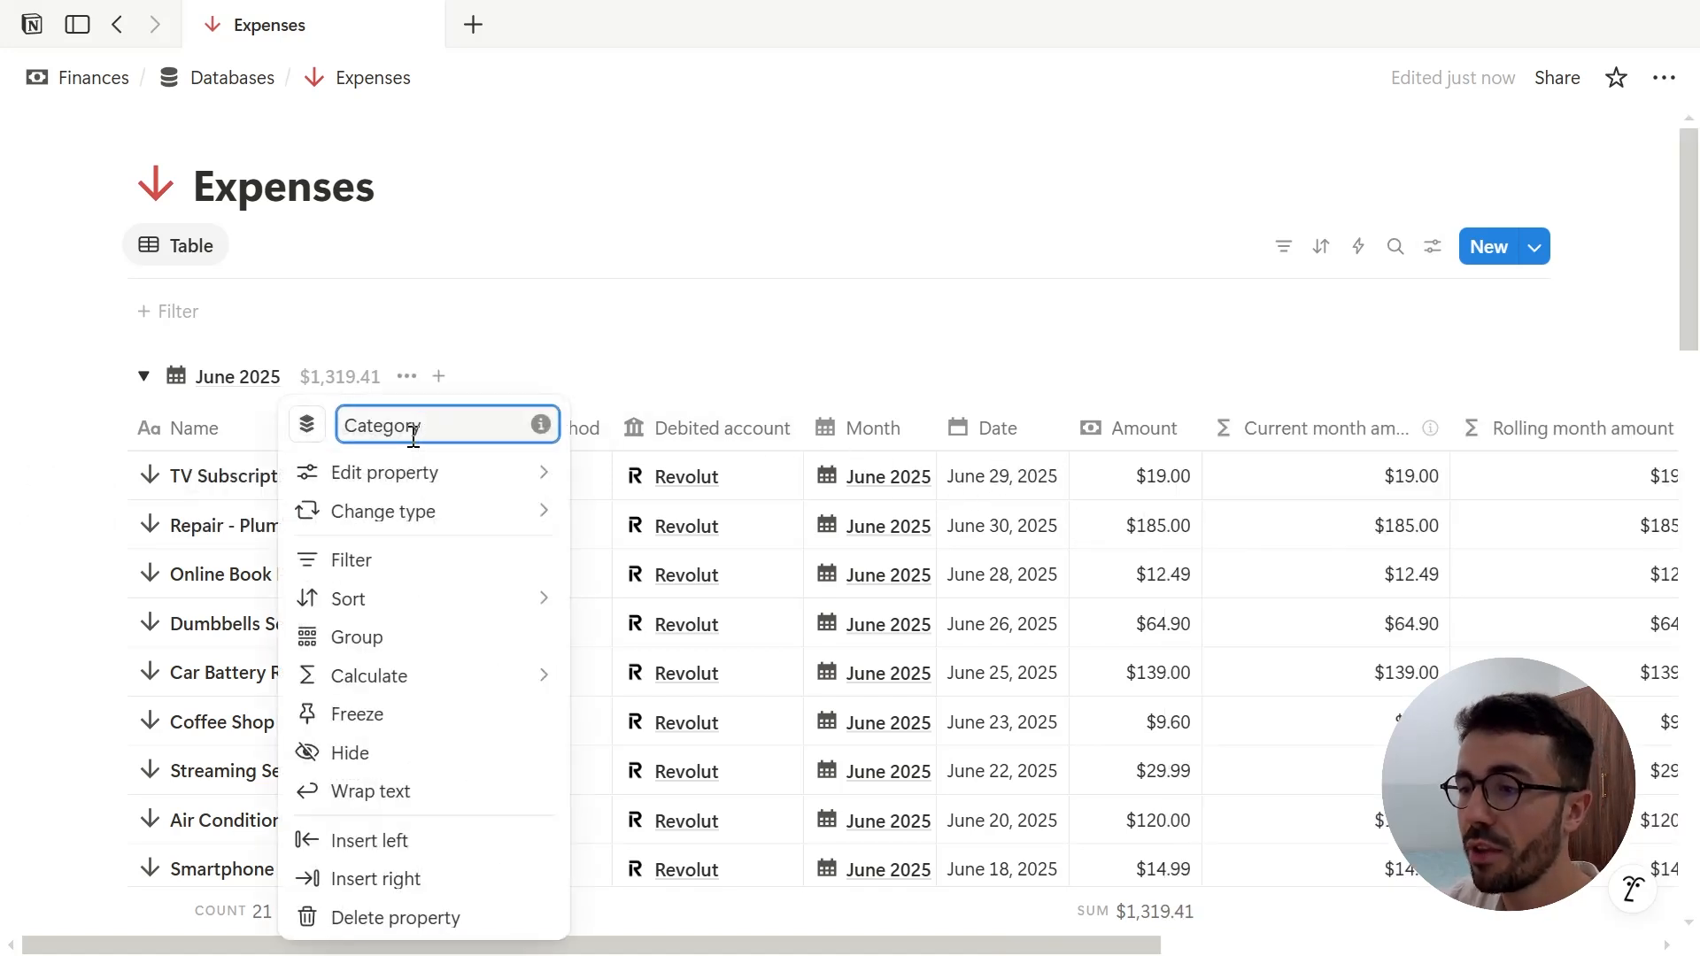
pyautogui.click(422, 639)
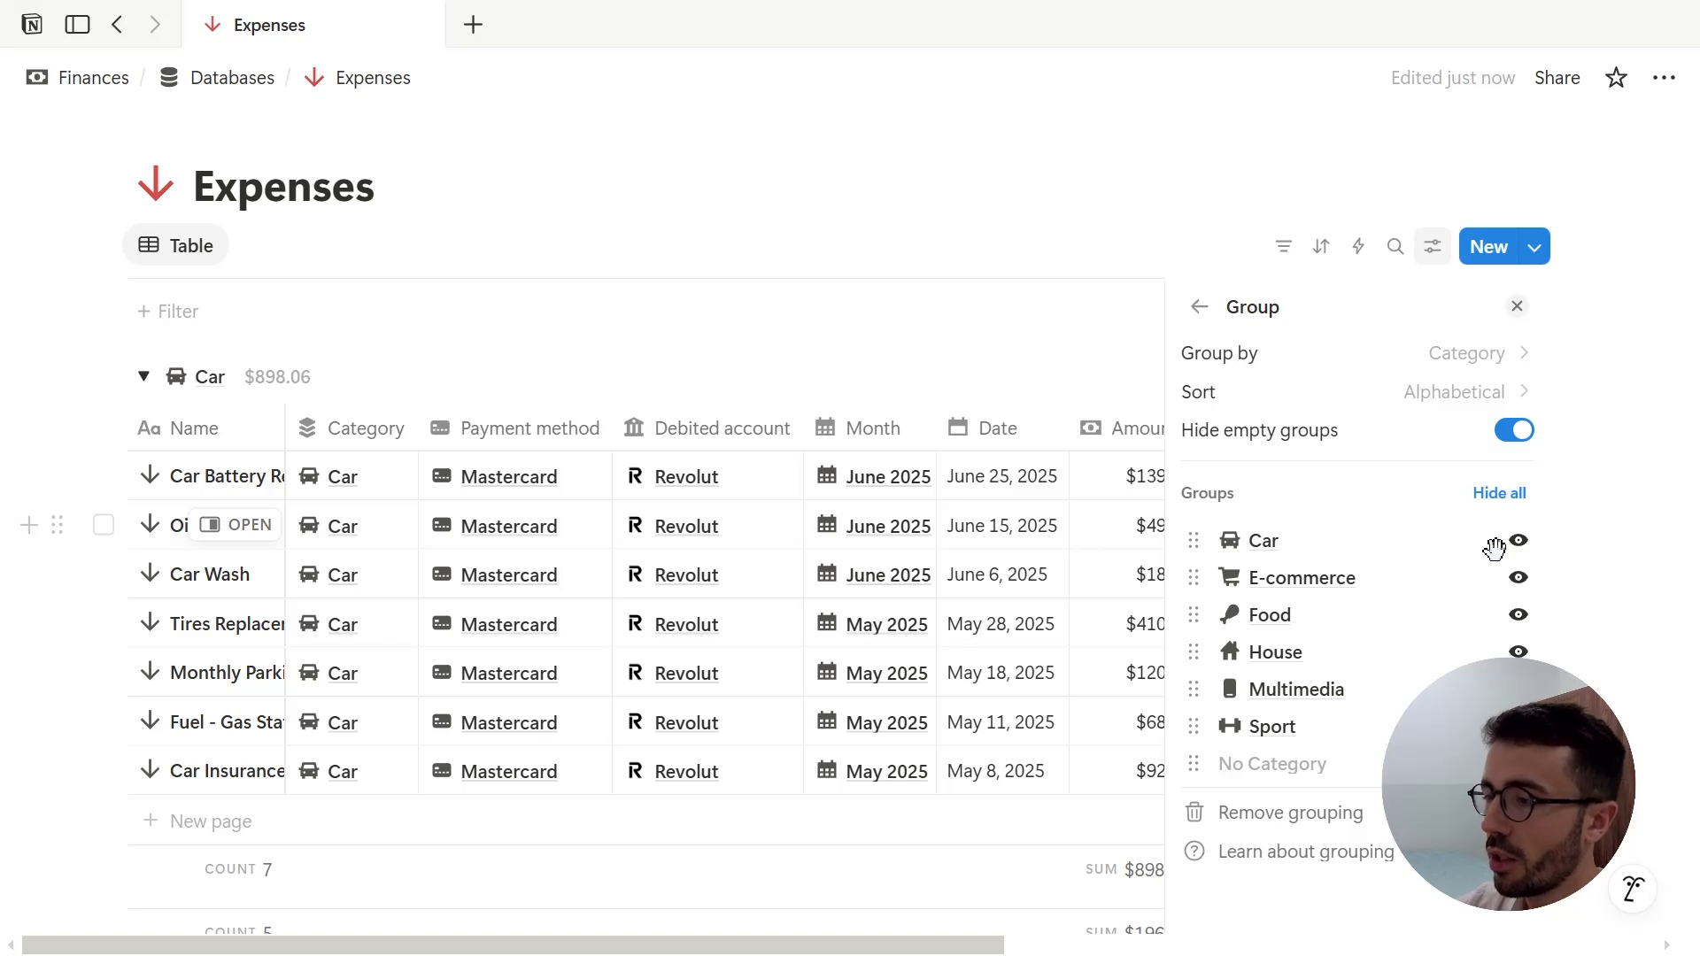
# Hide the E-commerce group and make it visible again.
pyautogui.click(1520, 584)
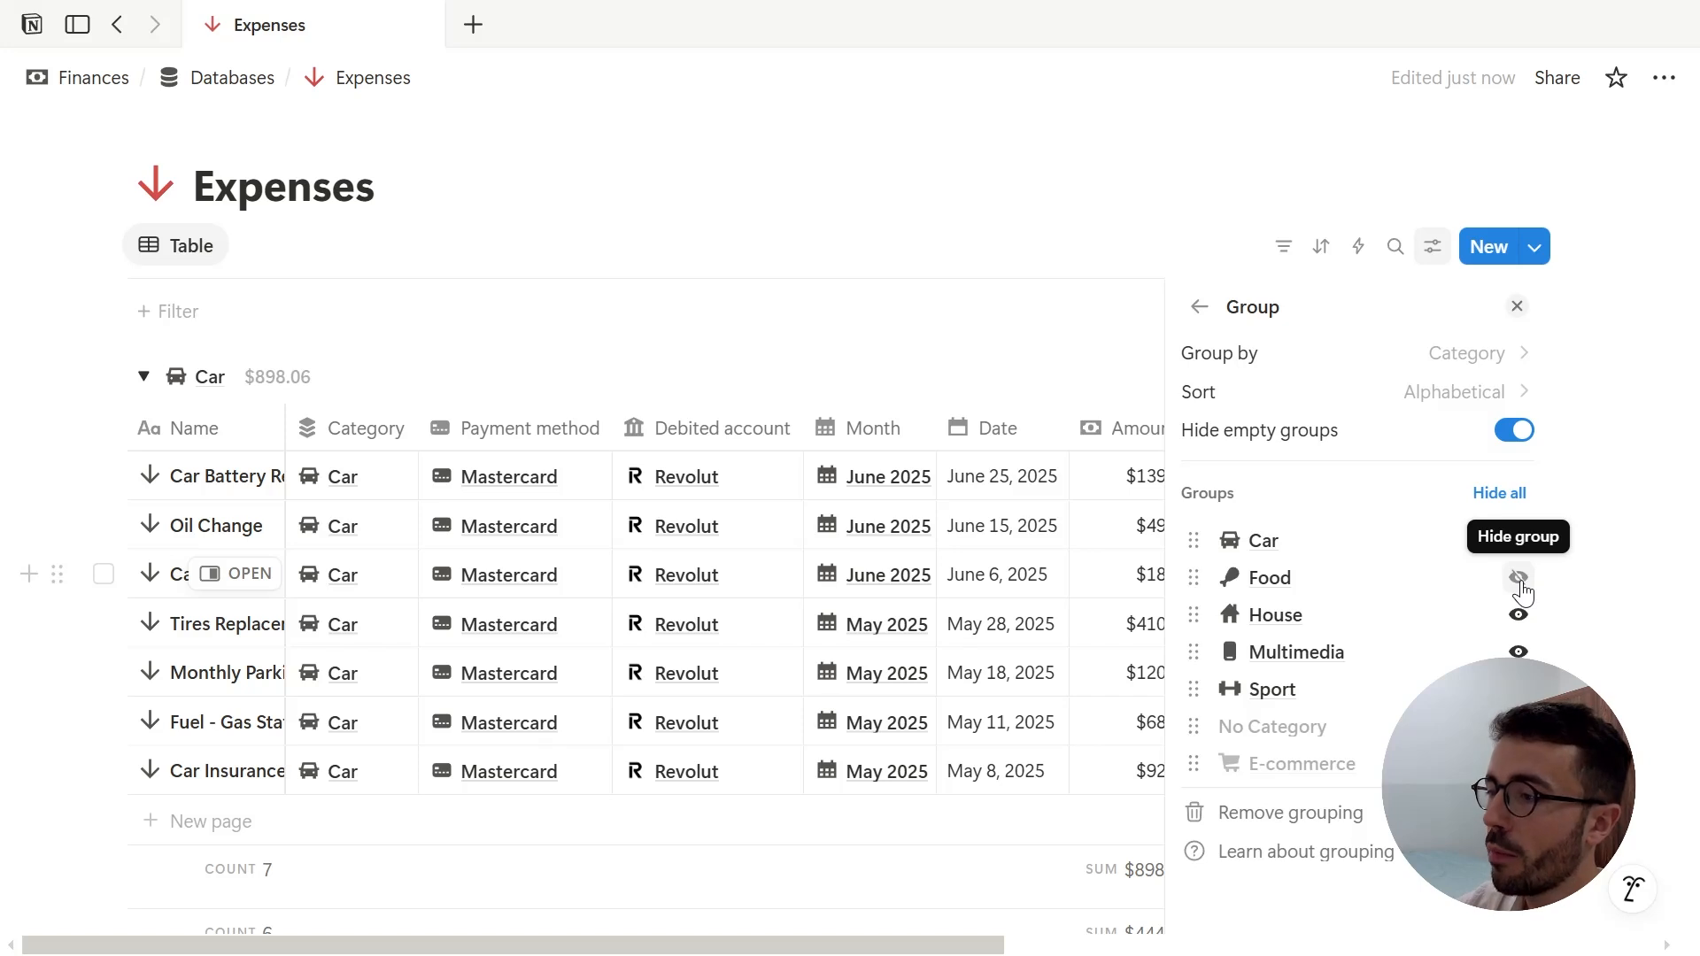
pyautogui.click(1525, 496)
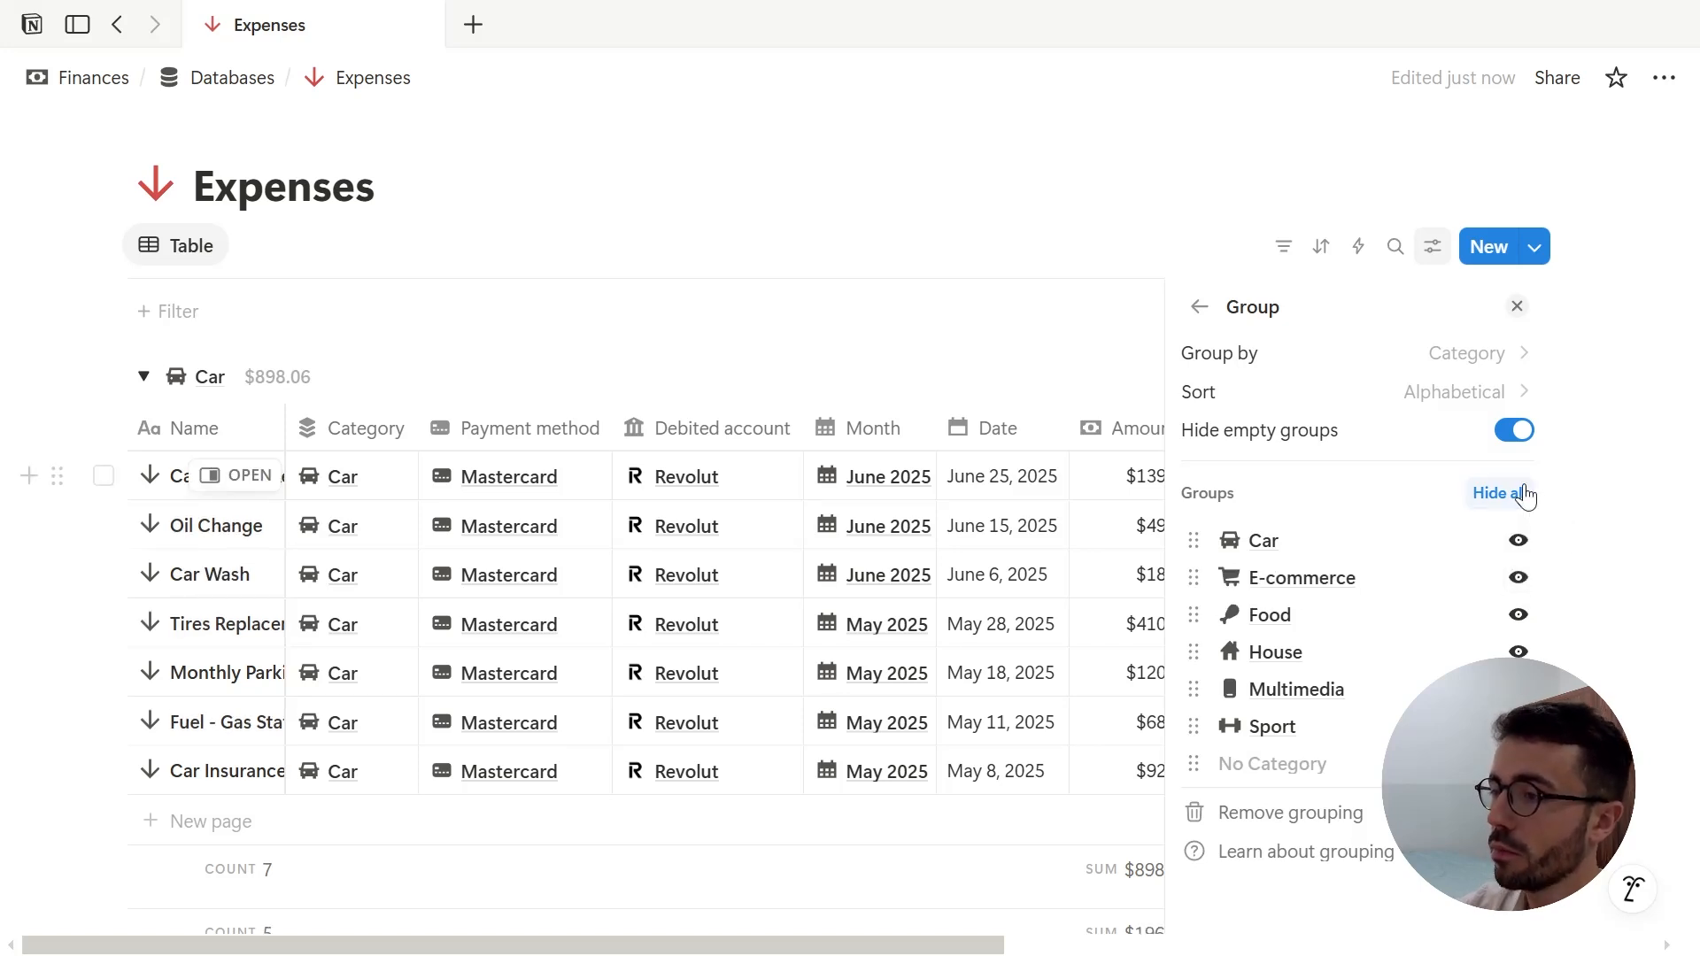
# Check the group sorting option and reorder the category groups so that E-commerce comes above Car.
pyautogui.click(1477, 400)
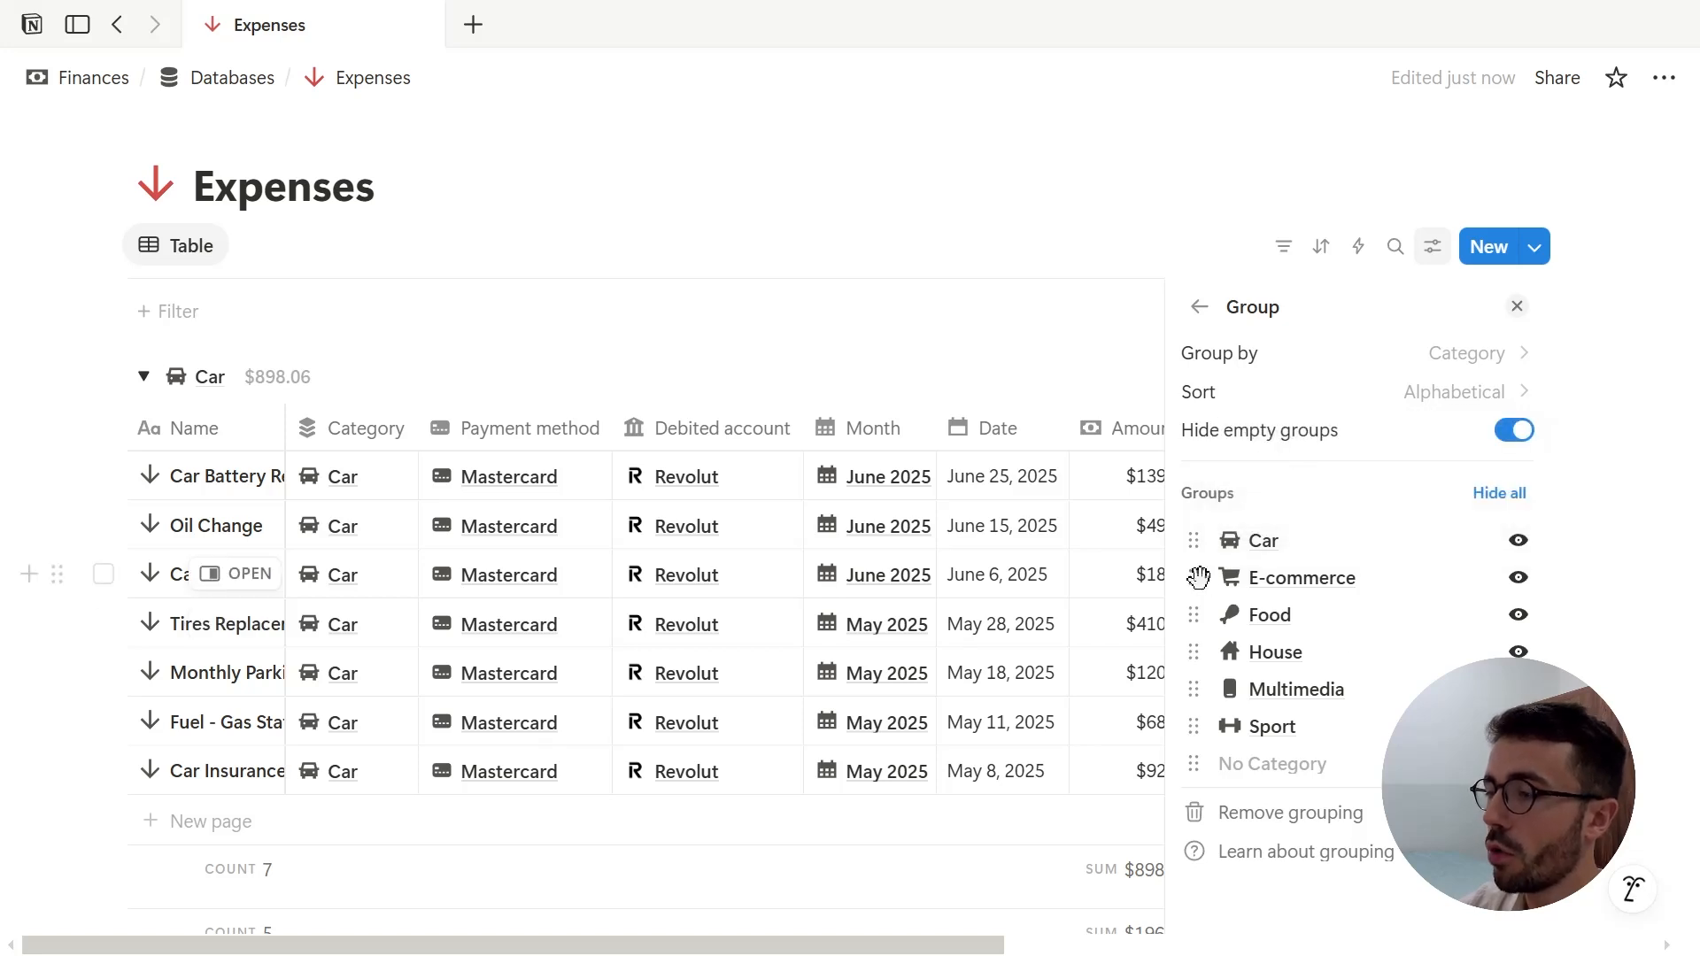
pyautogui.moveTo(1193, 577); pyautogui.dragTo(1195, 531)
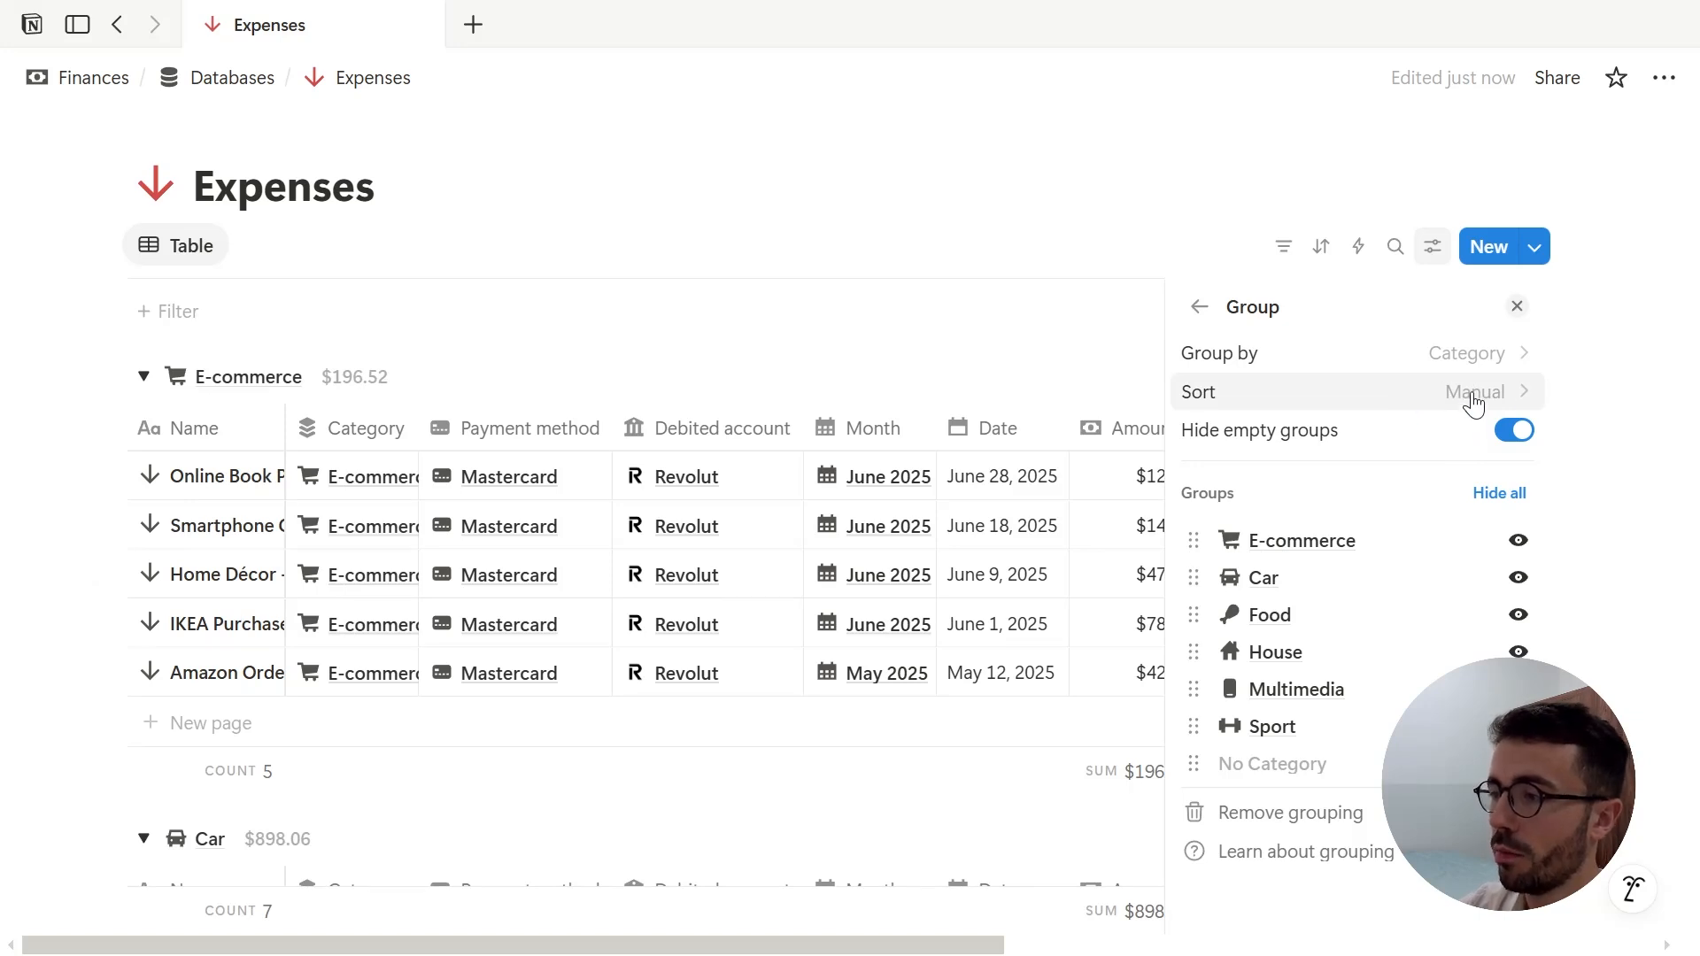
# Turn off hiding of empty groups and turn it back on.
pyautogui.click(1519, 432)
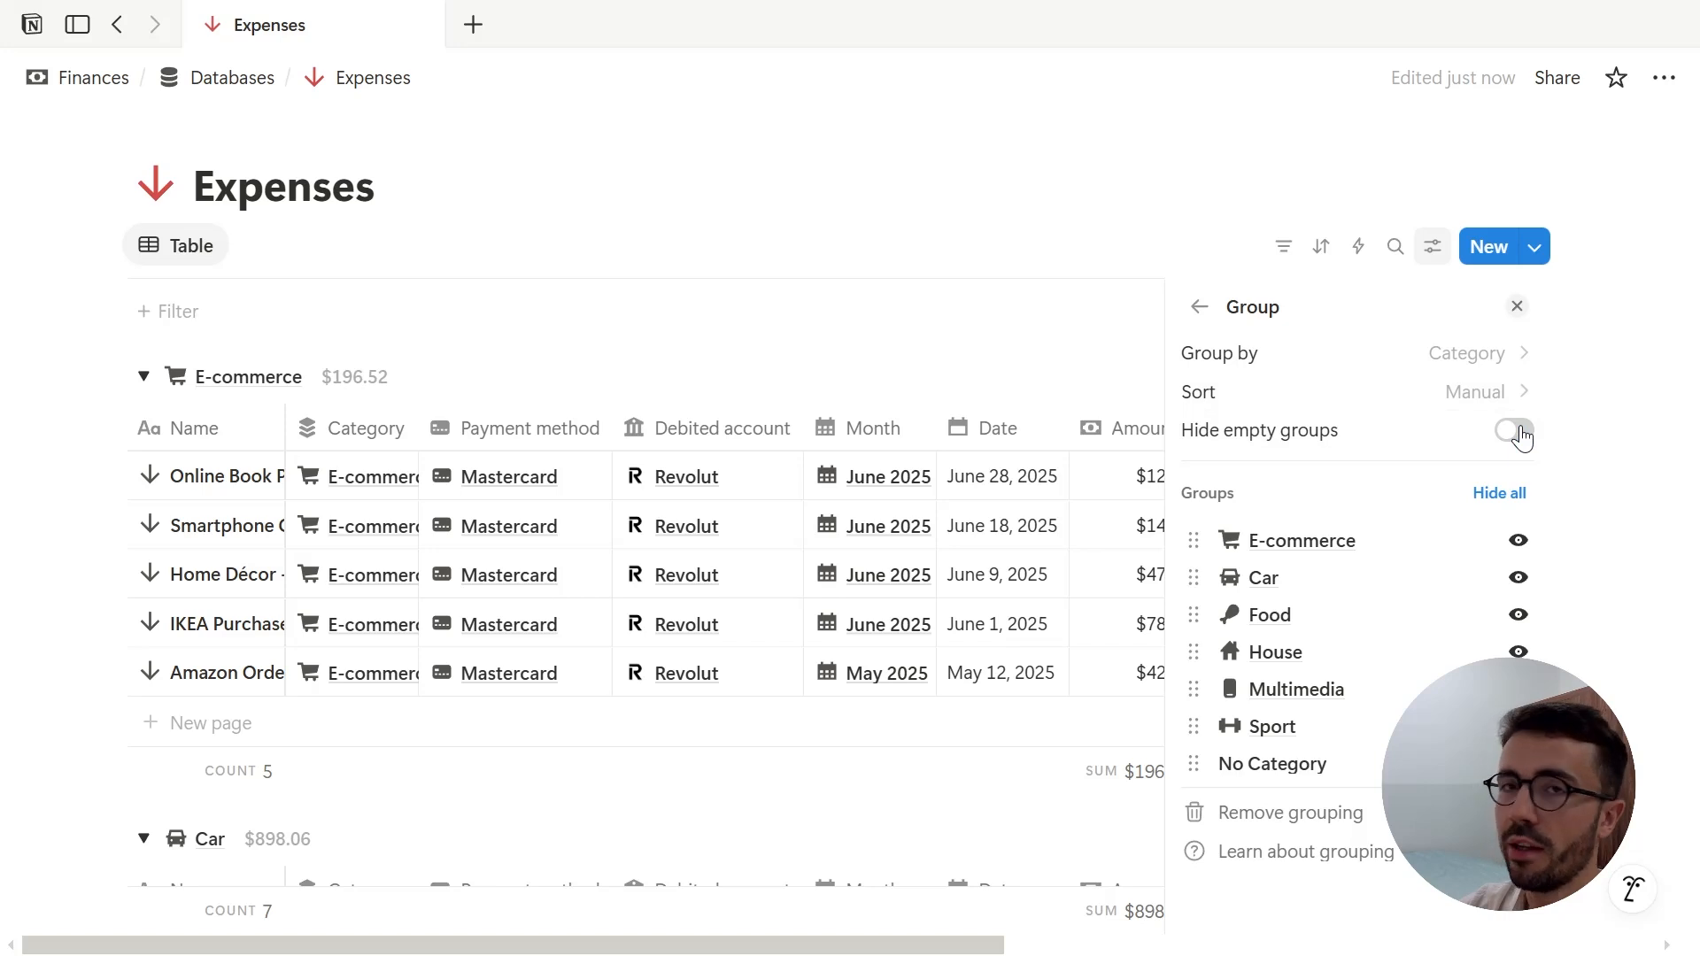
pyautogui.click(1521, 433)
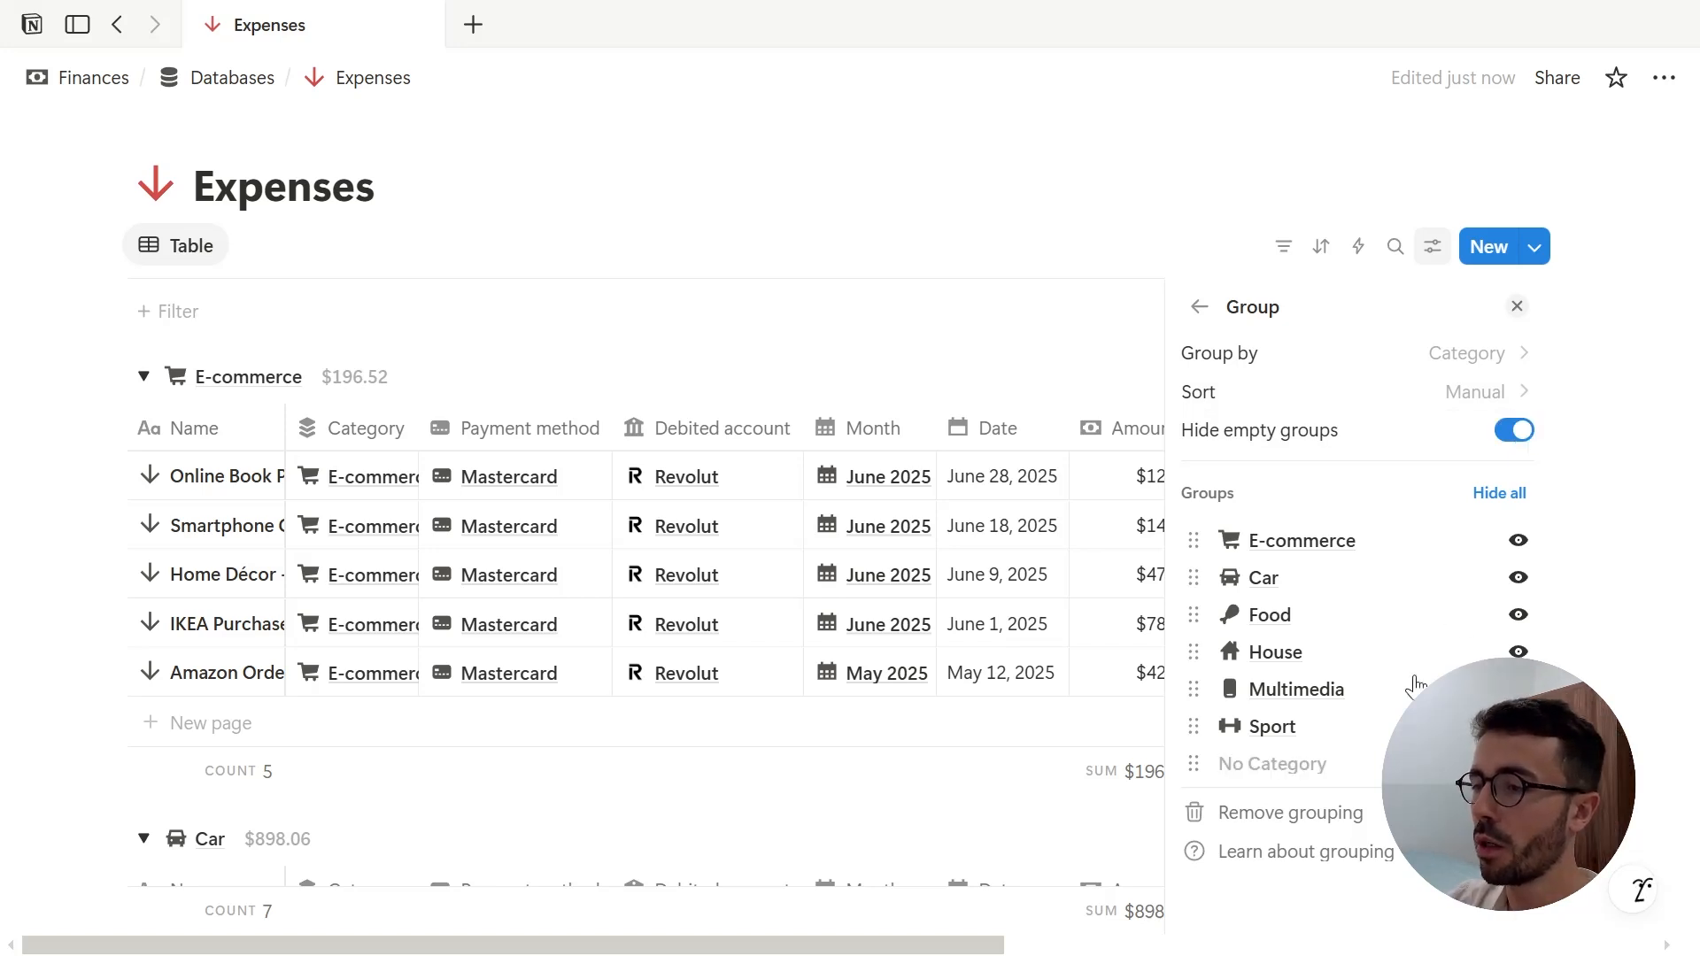
# Remove the Category grouping from the Expenses table.
pyautogui.click(1308, 814)
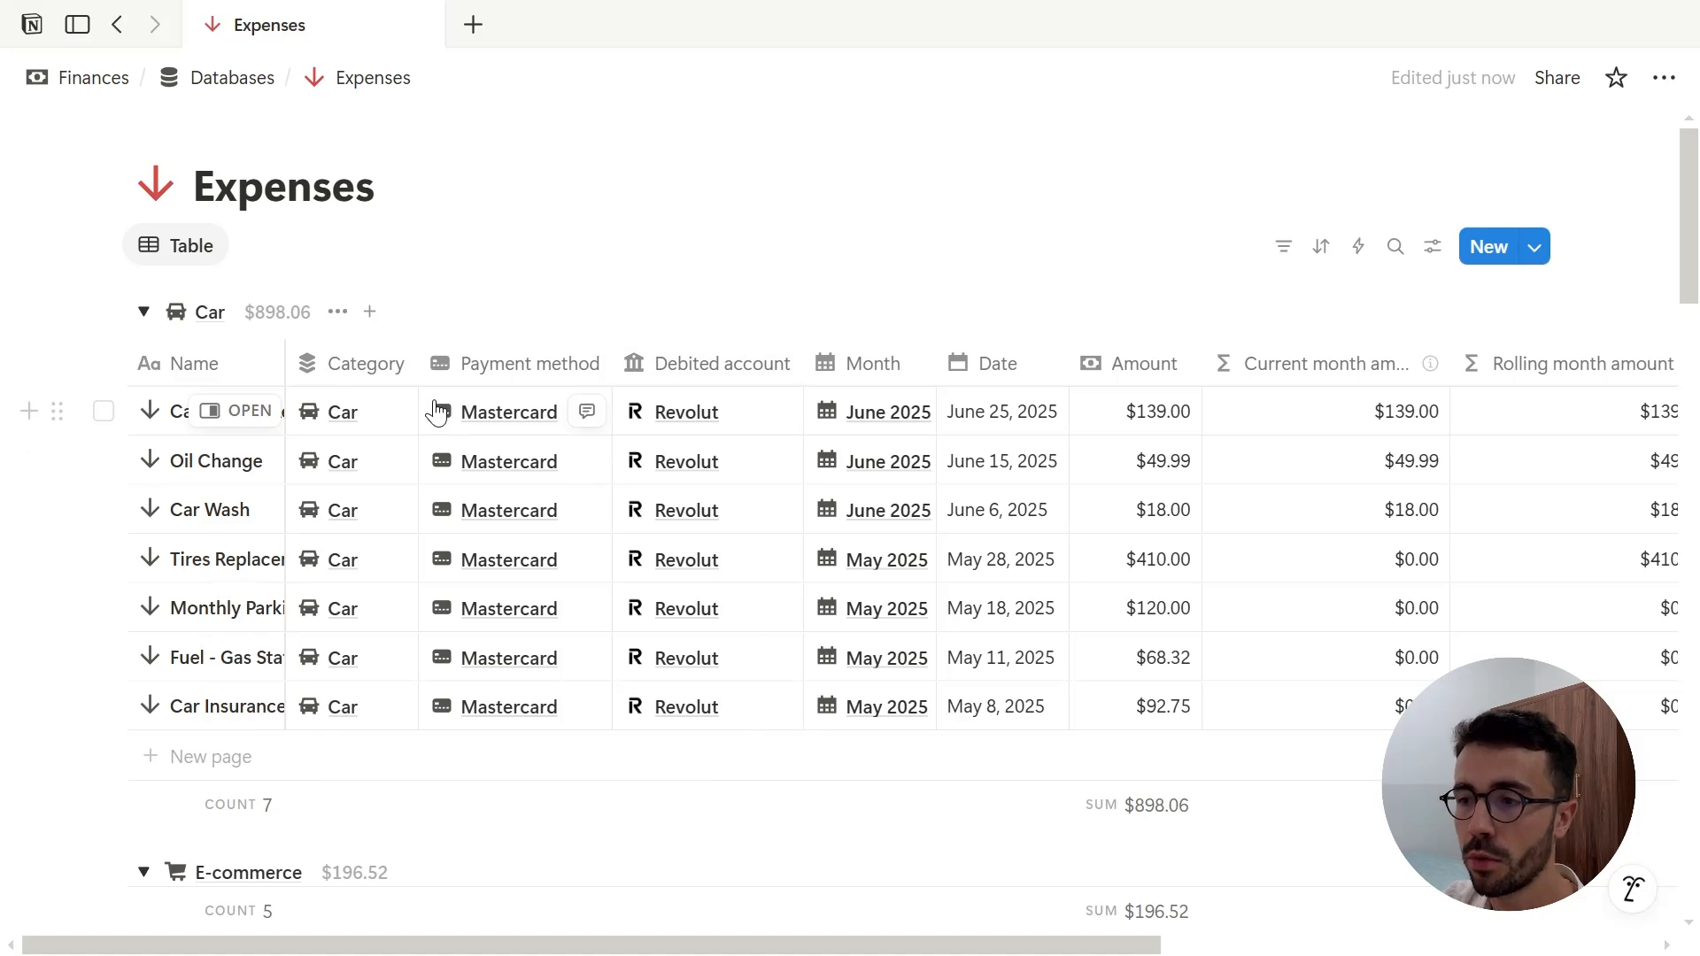
# Add a blank page to the Car group and close its page preview.
pyautogui.click(371, 312)
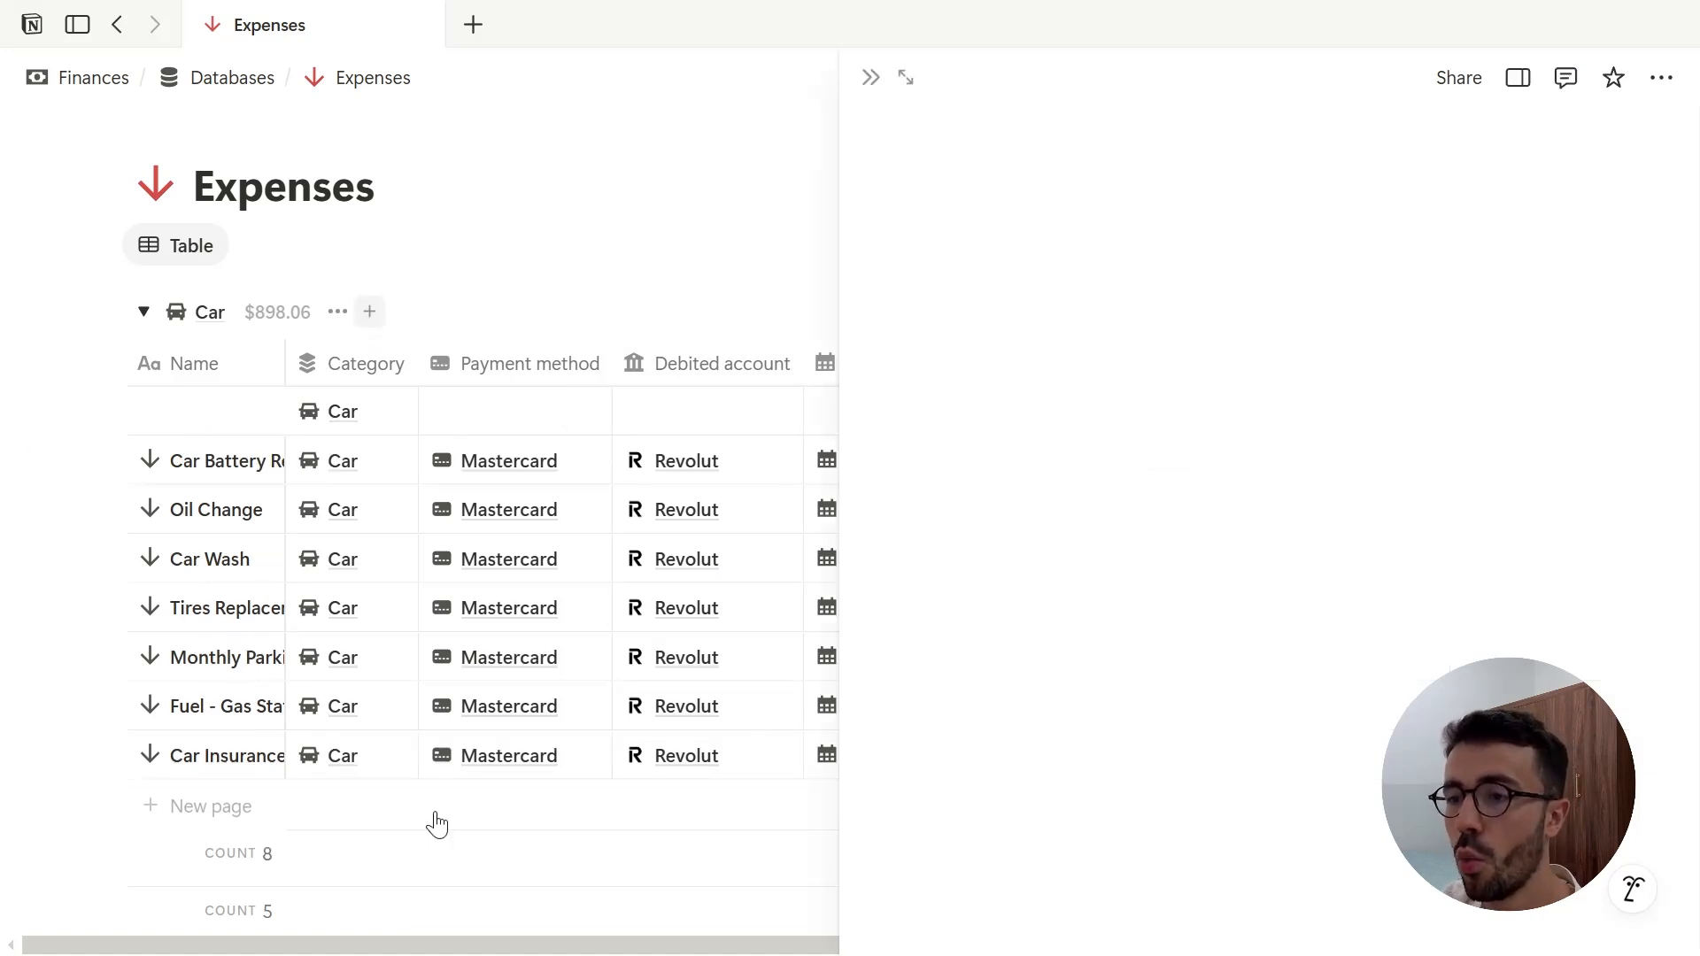
pyautogui.click(405, 319)
# Review the Car group's options and the group settings, and close them.
pyautogui.click(337, 311)
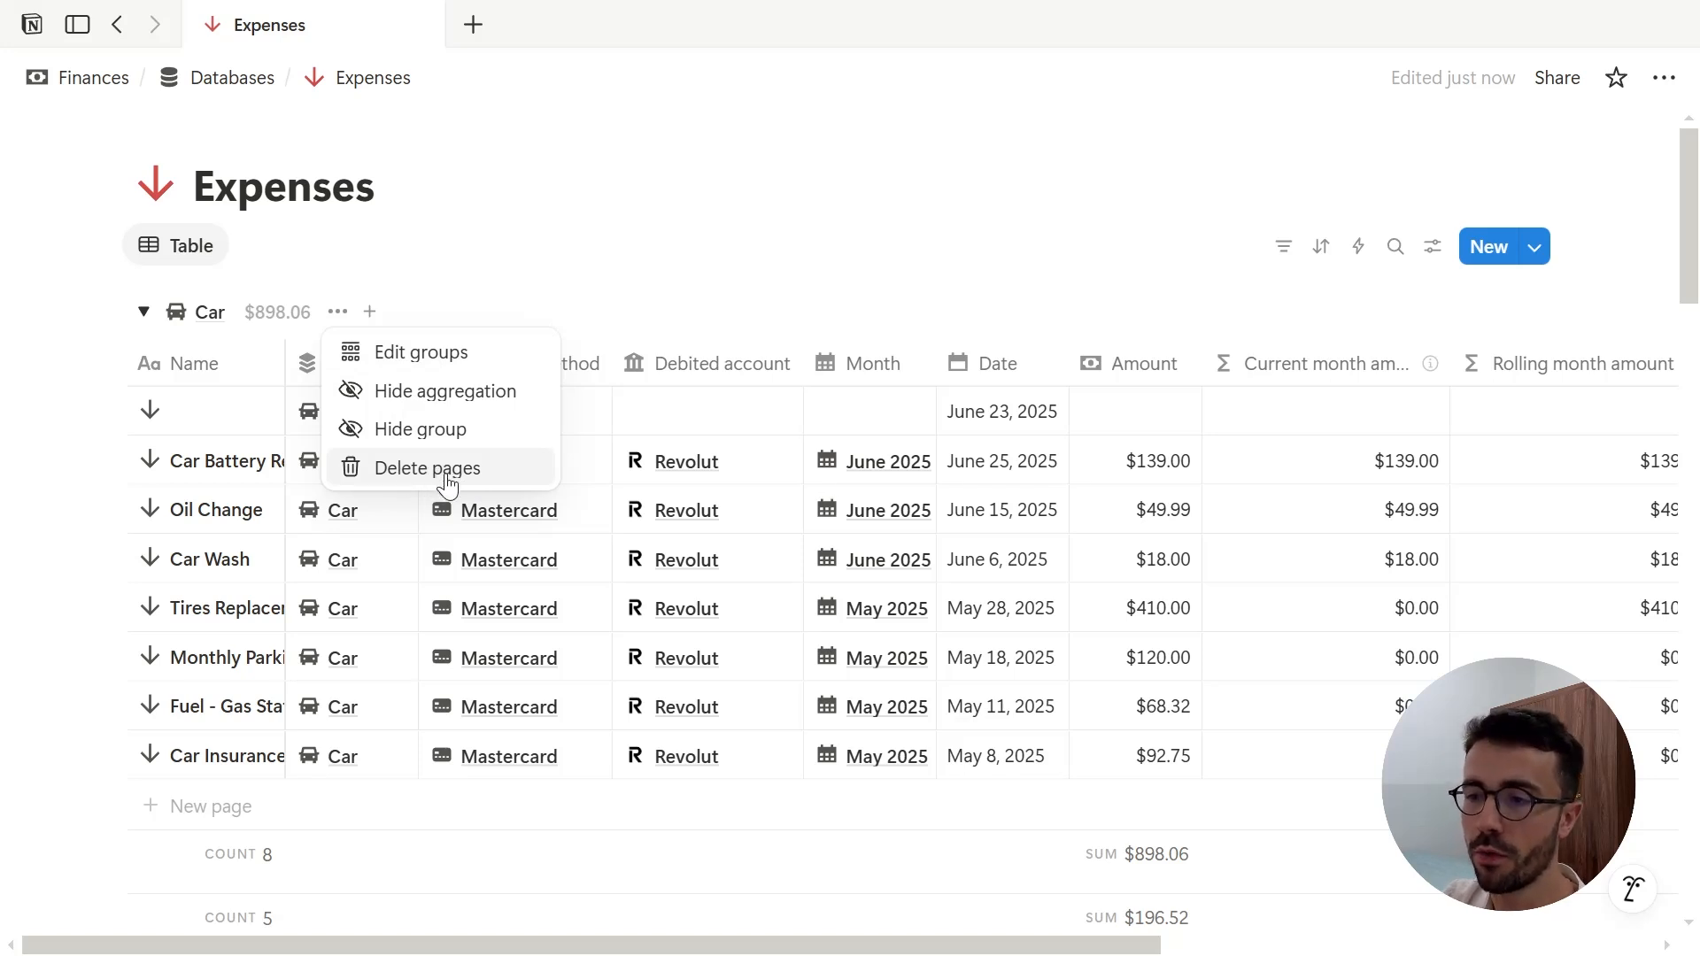
pyautogui.click(418, 366)
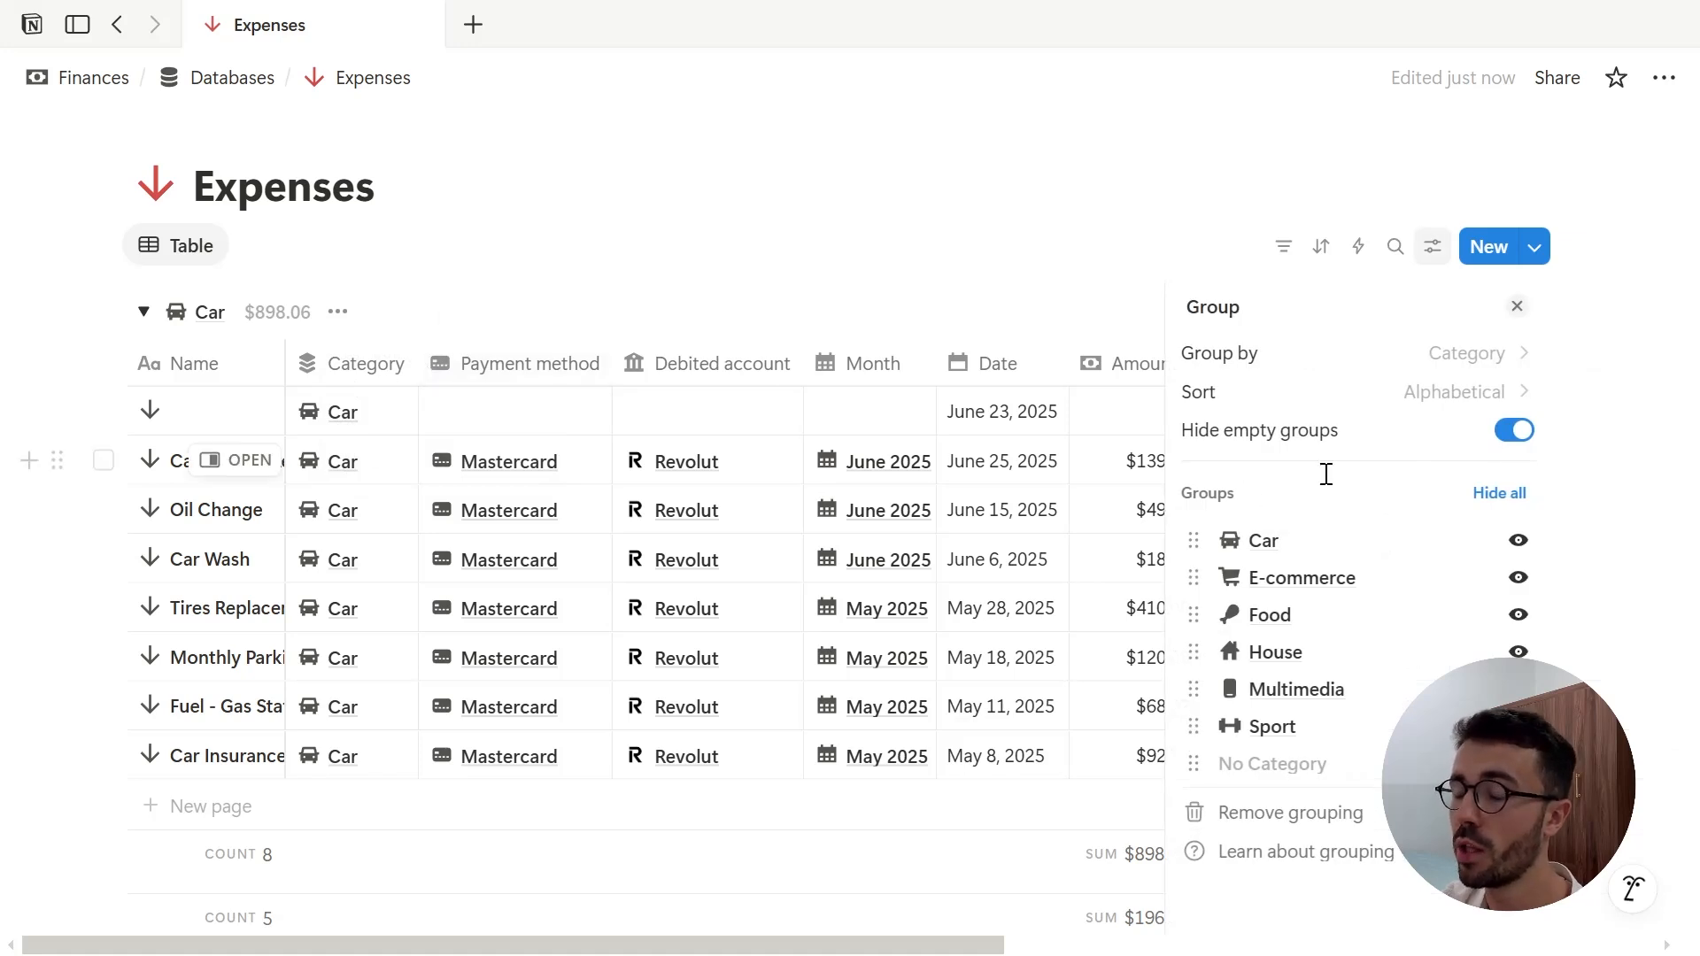
pyautogui.press('Escape')
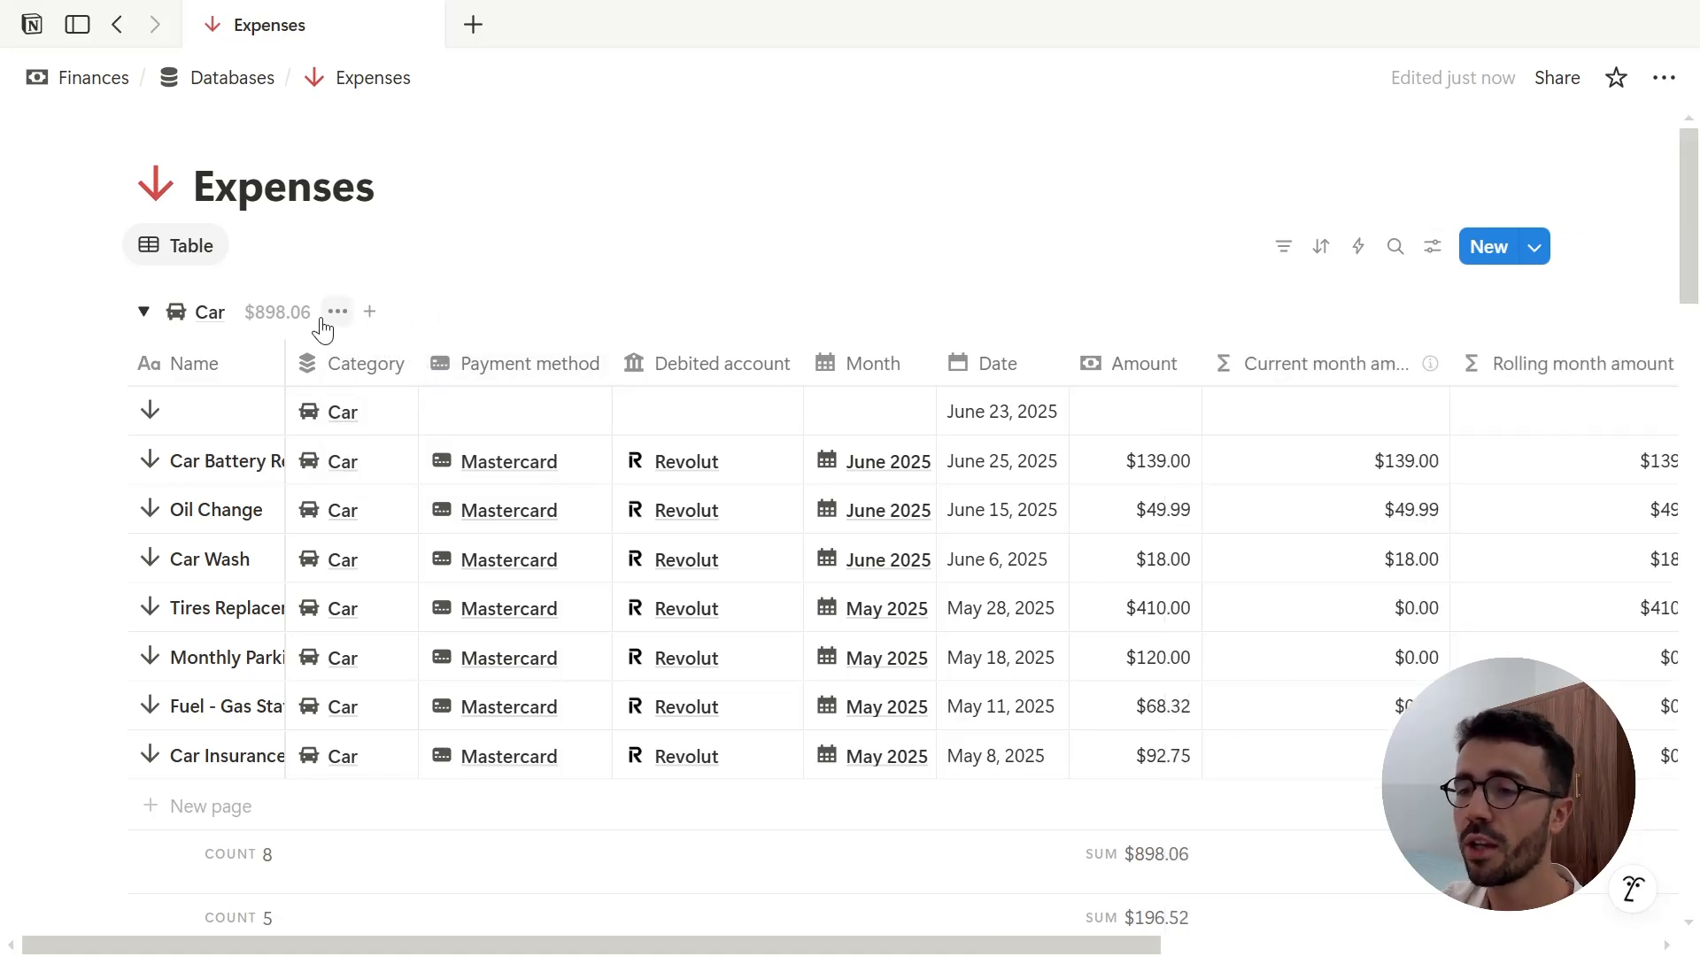
# Collapse and hide the Car group, and hide the aggregation values beside the group names.
pyautogui.click(144, 313)
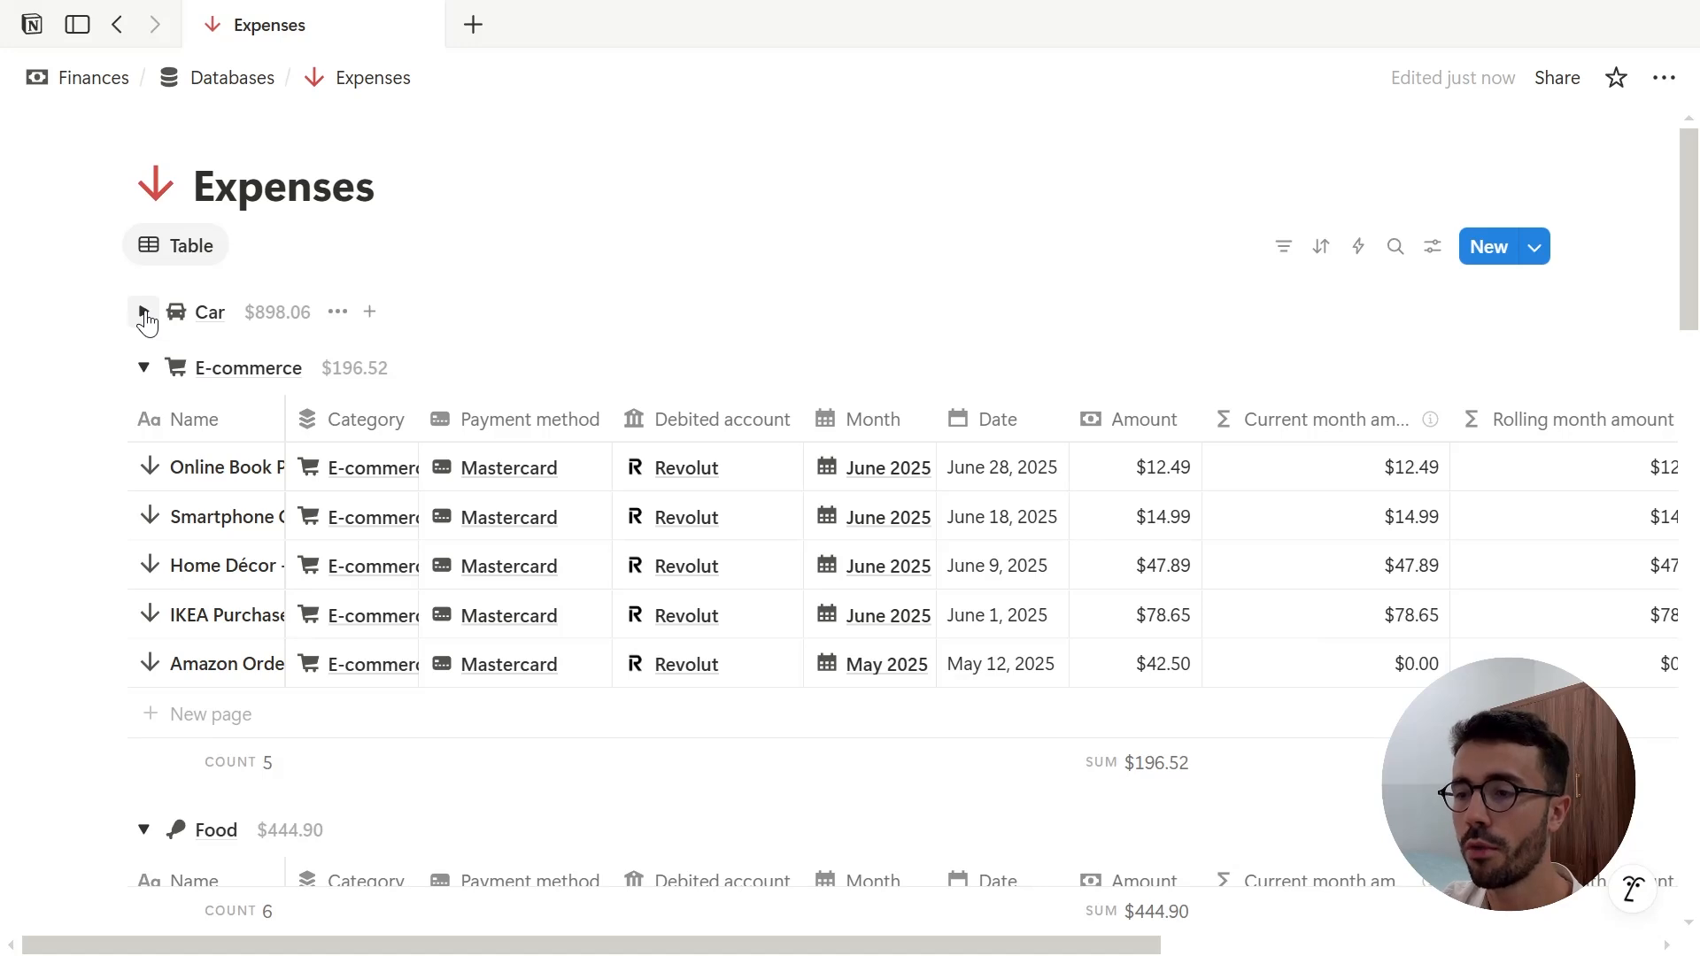
pyautogui.click(337, 321)
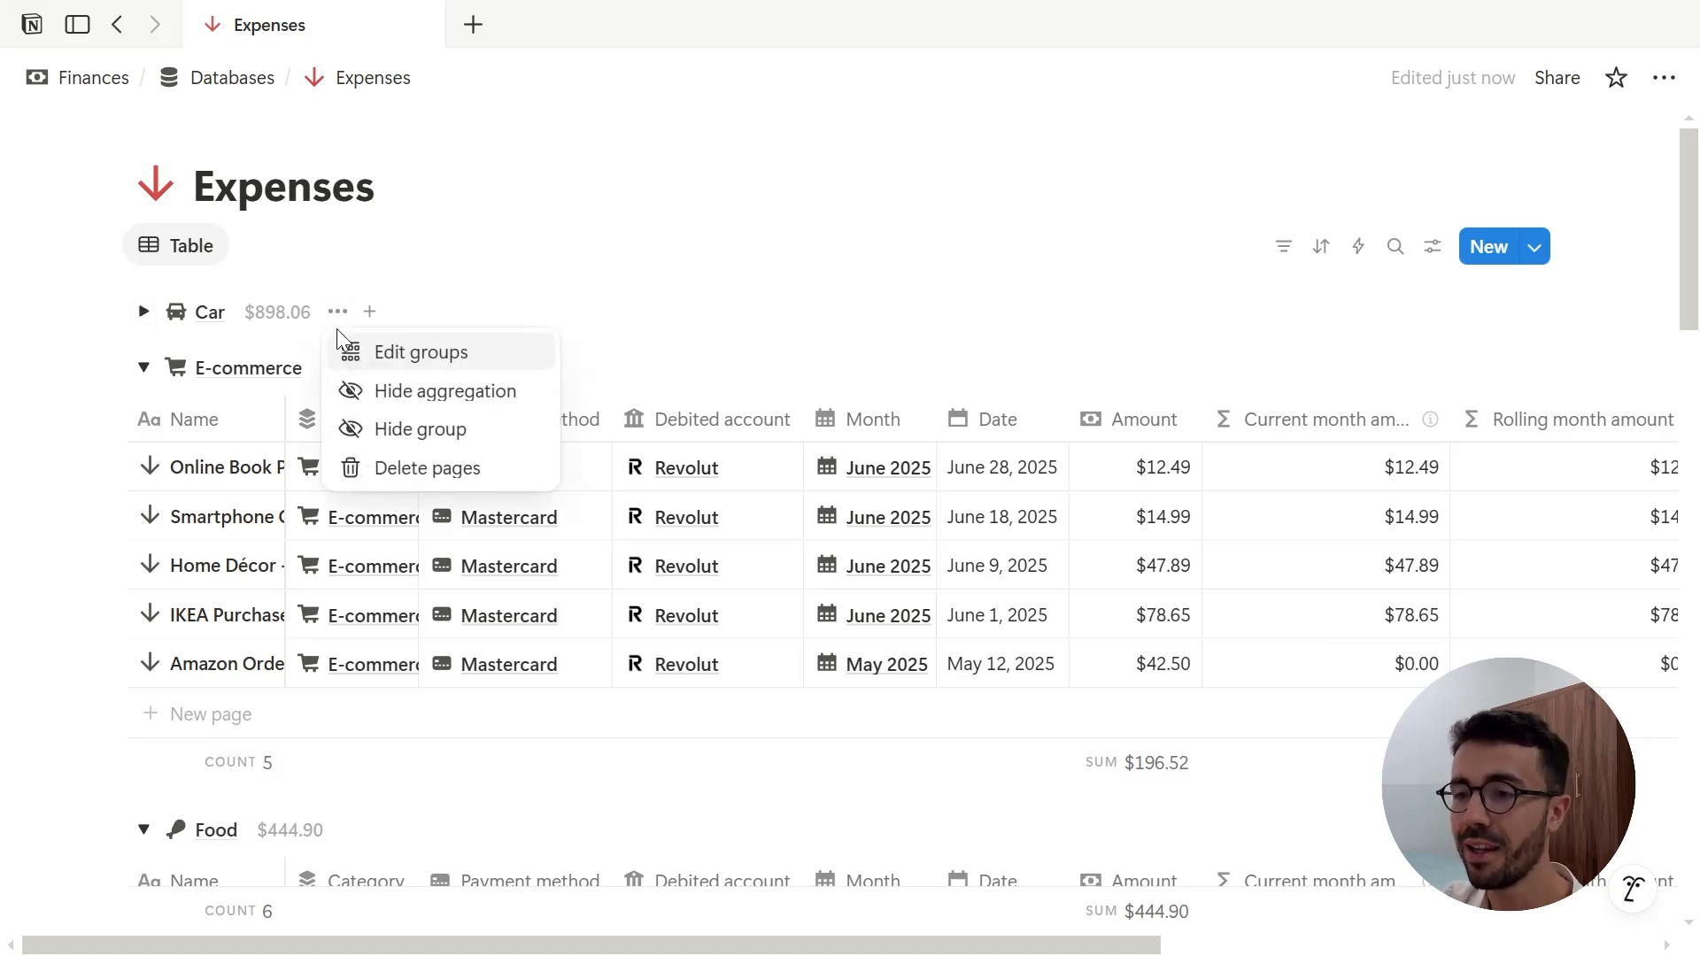
pyautogui.click(382, 430)
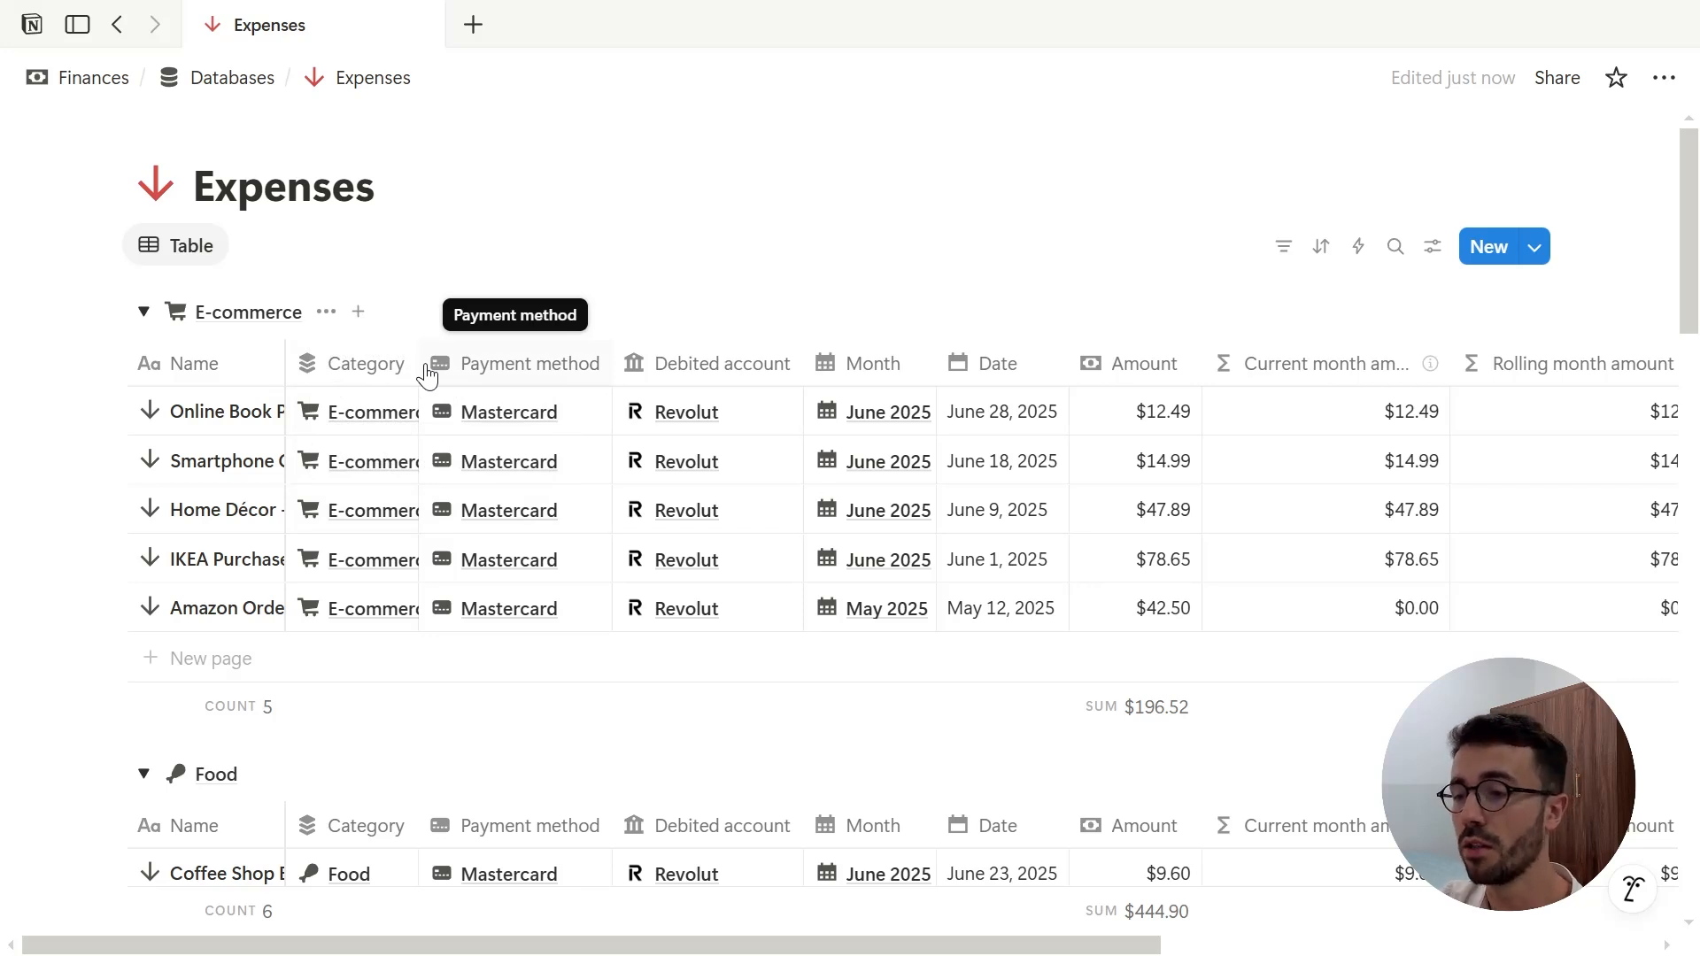
# Show the group aggregation again from the E-commerce group and examine the available calculation types for it.
pyautogui.click(327, 315)
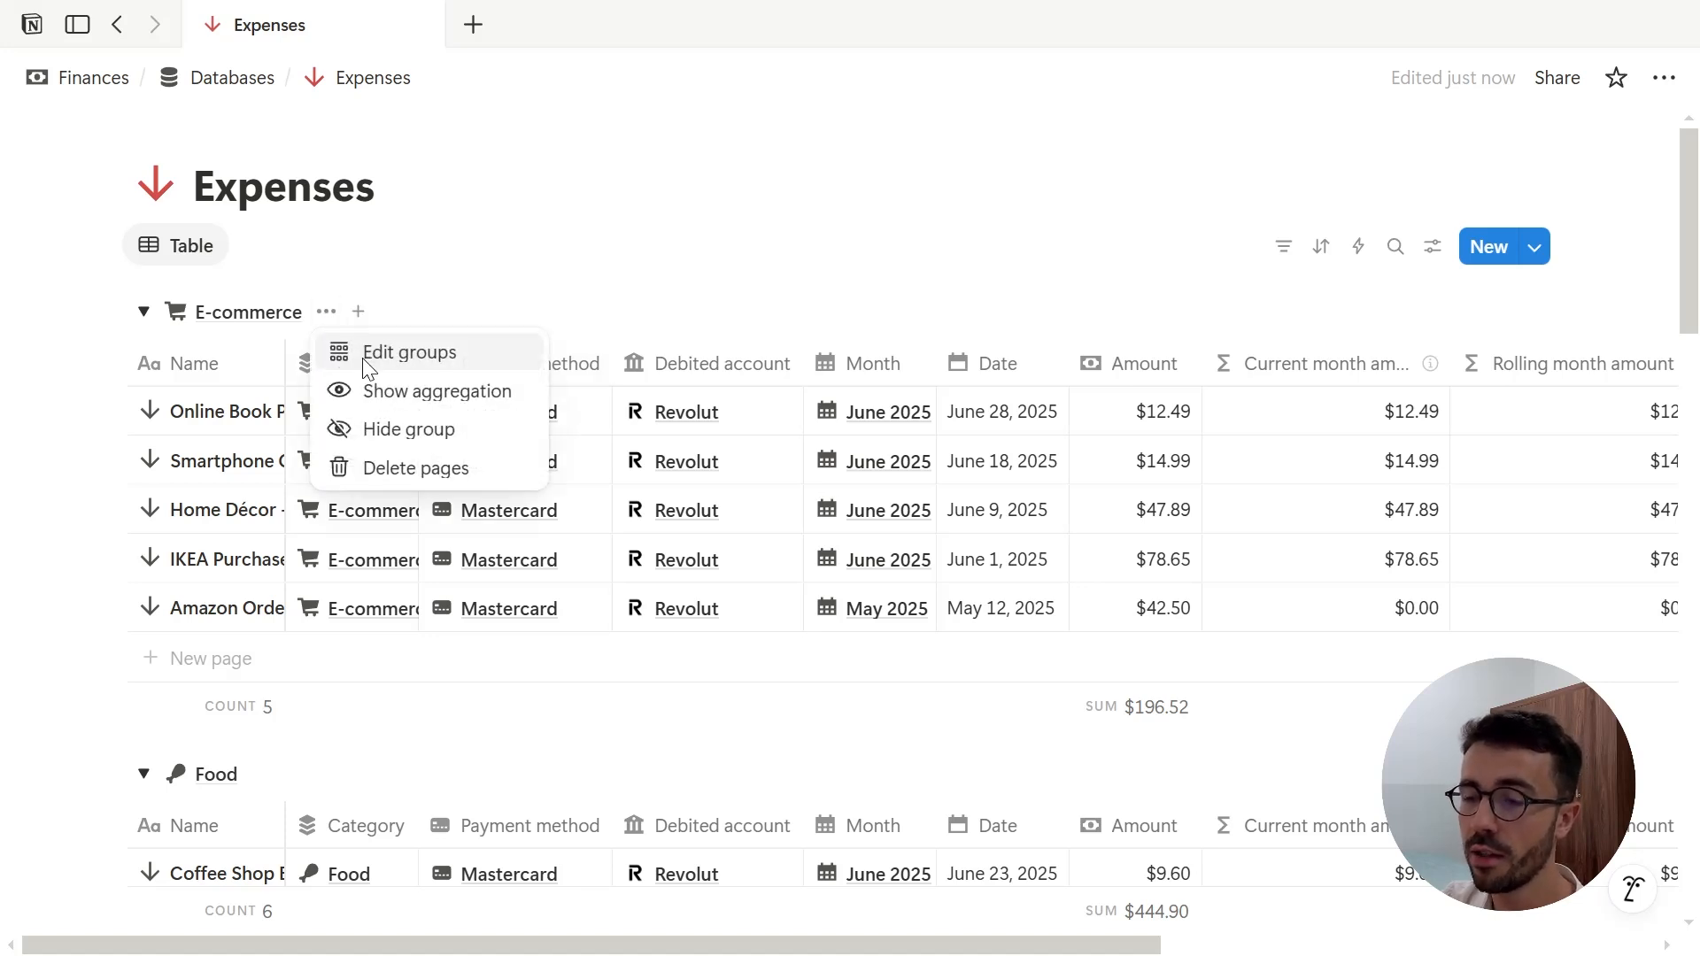
pyautogui.click(341, 390)
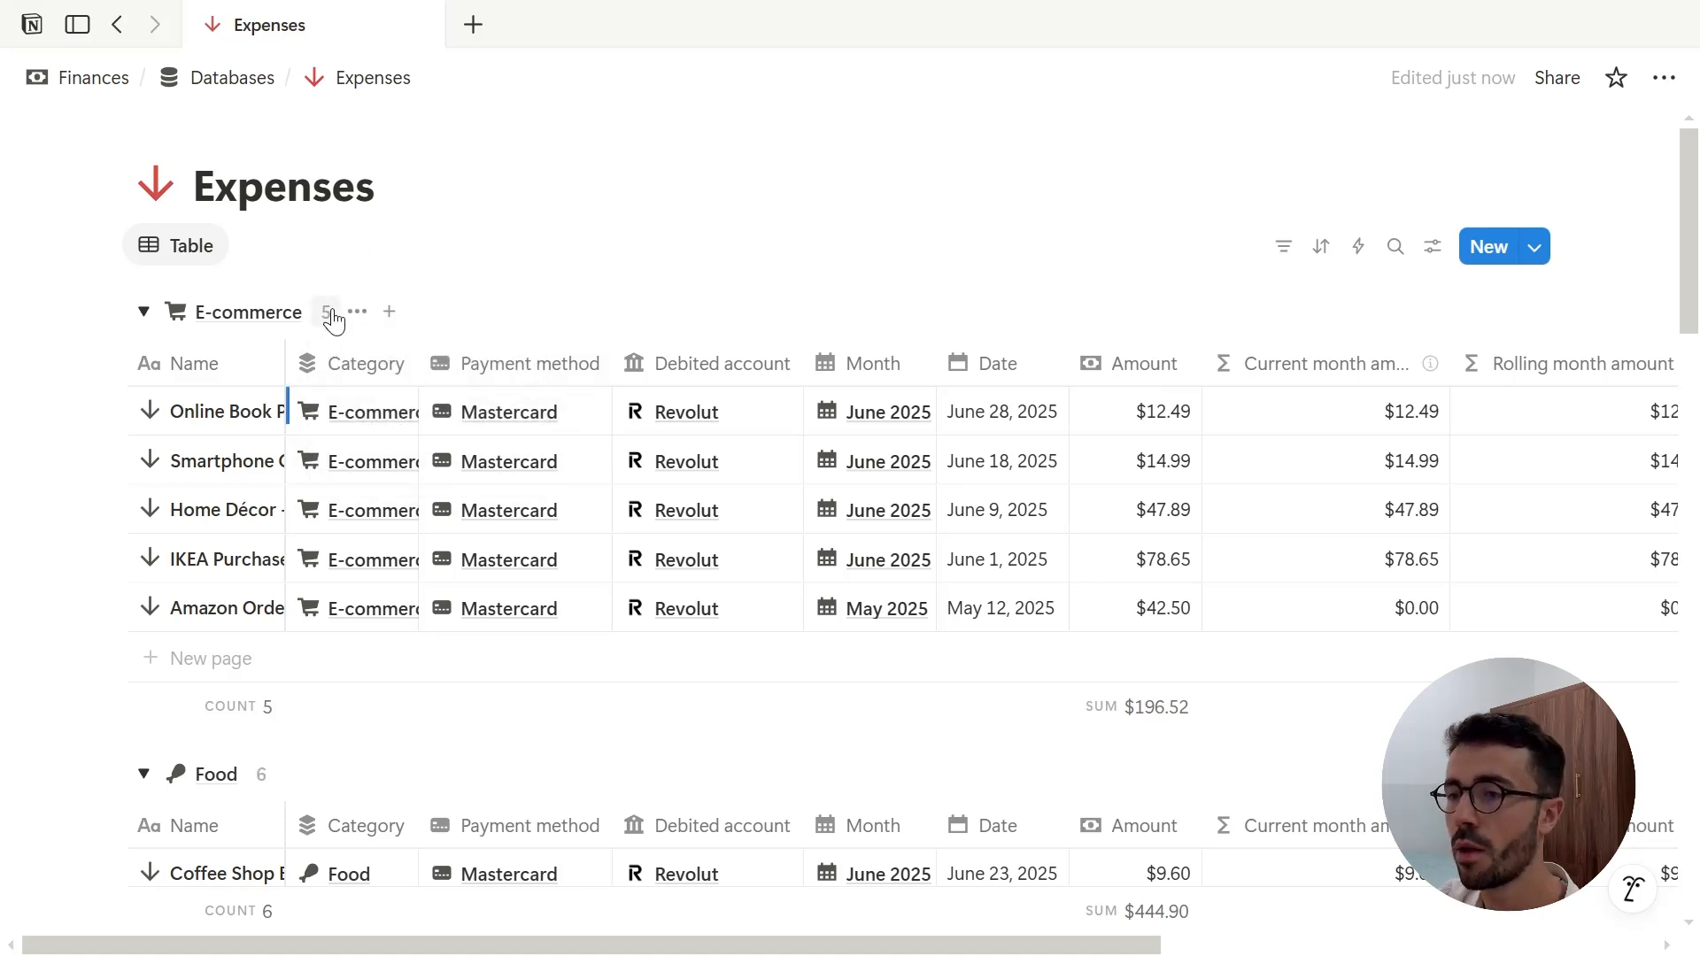
pyautogui.click(330, 313)
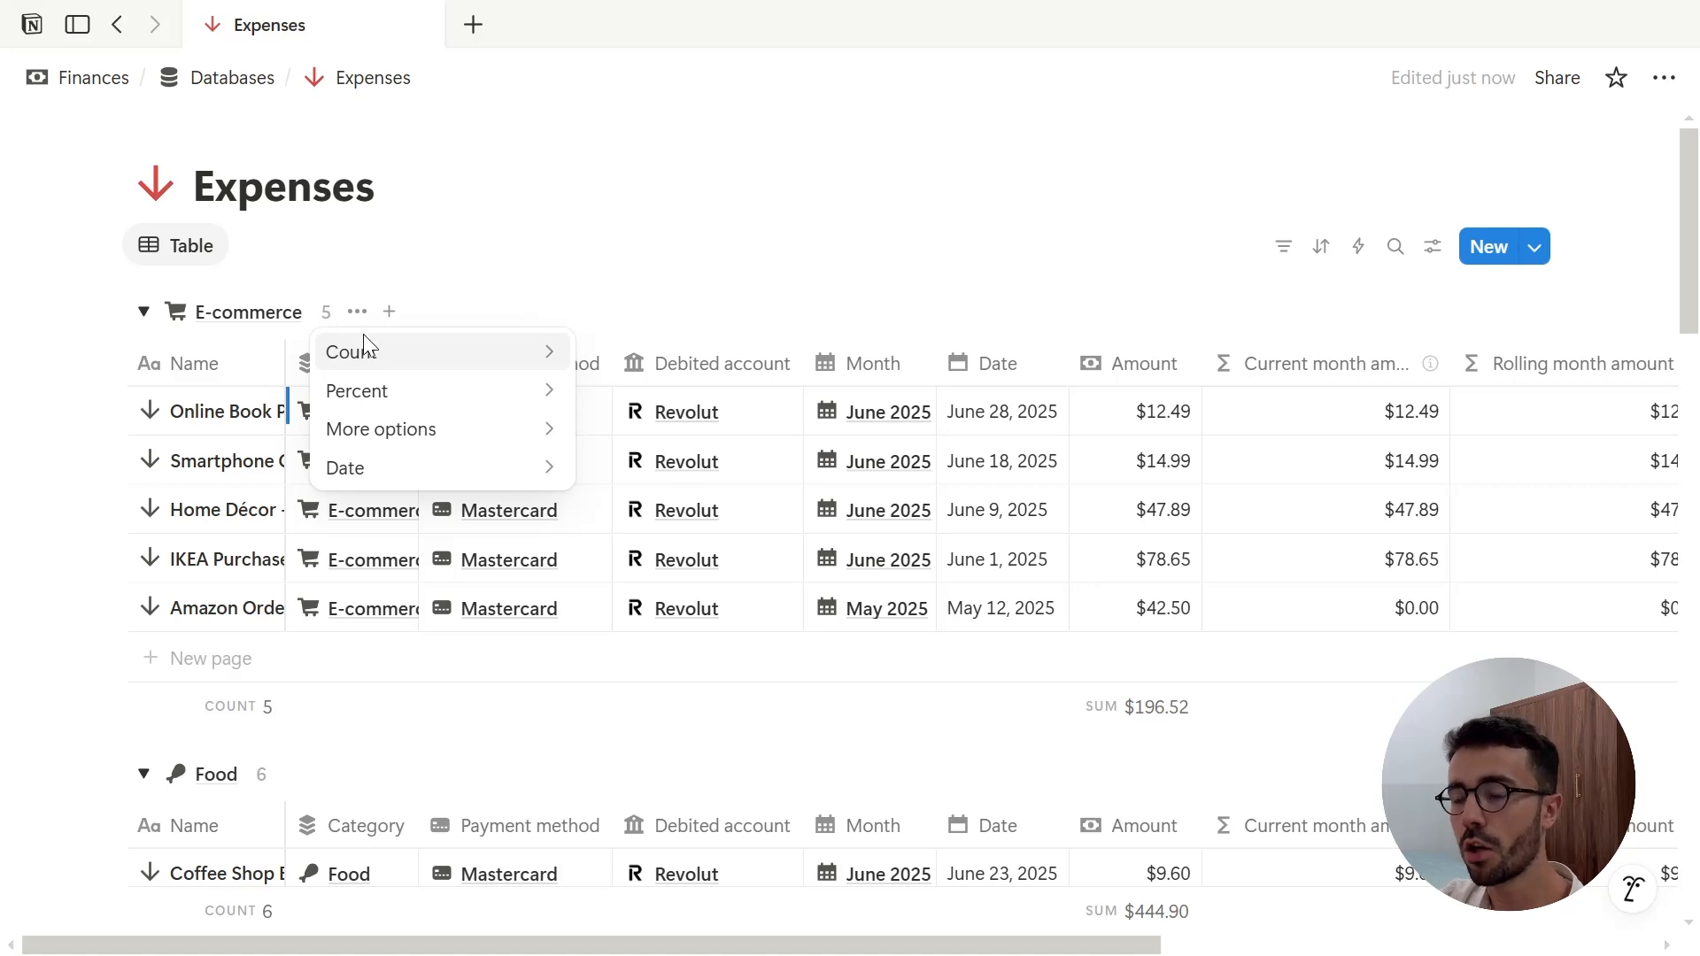
pyautogui.moveTo(477, 377)
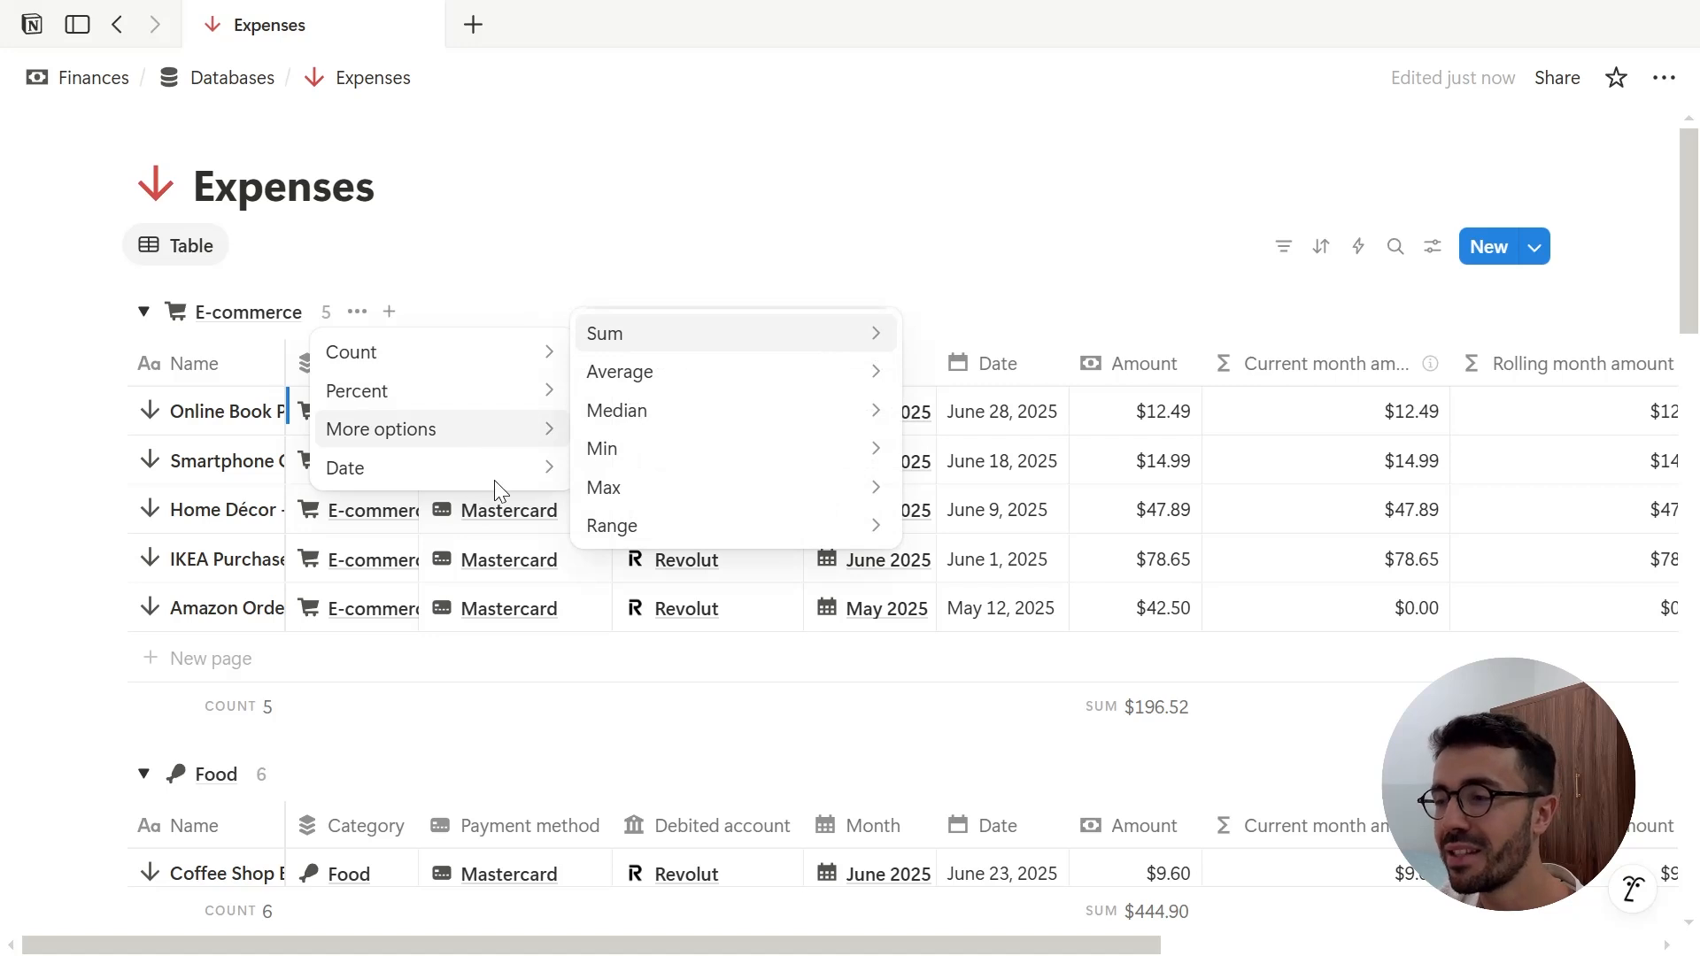
pyautogui.moveTo(495, 487)
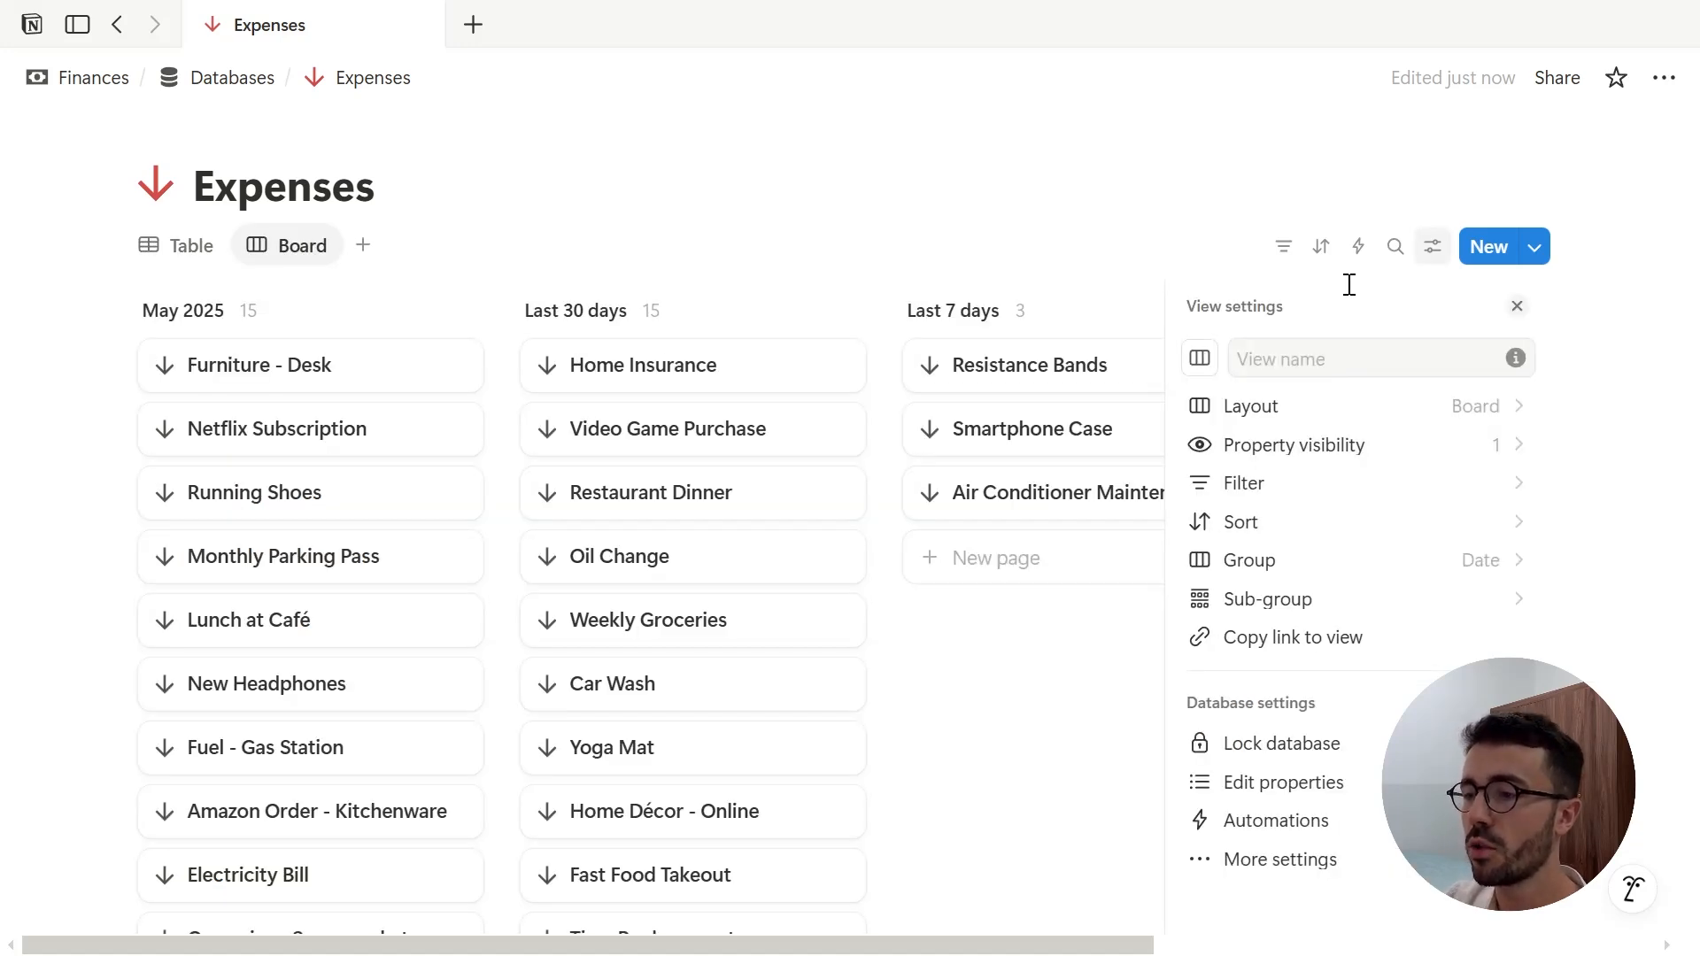
# Sub-group the Board view by Category and close the view settings.
pyautogui.click(1375, 600)
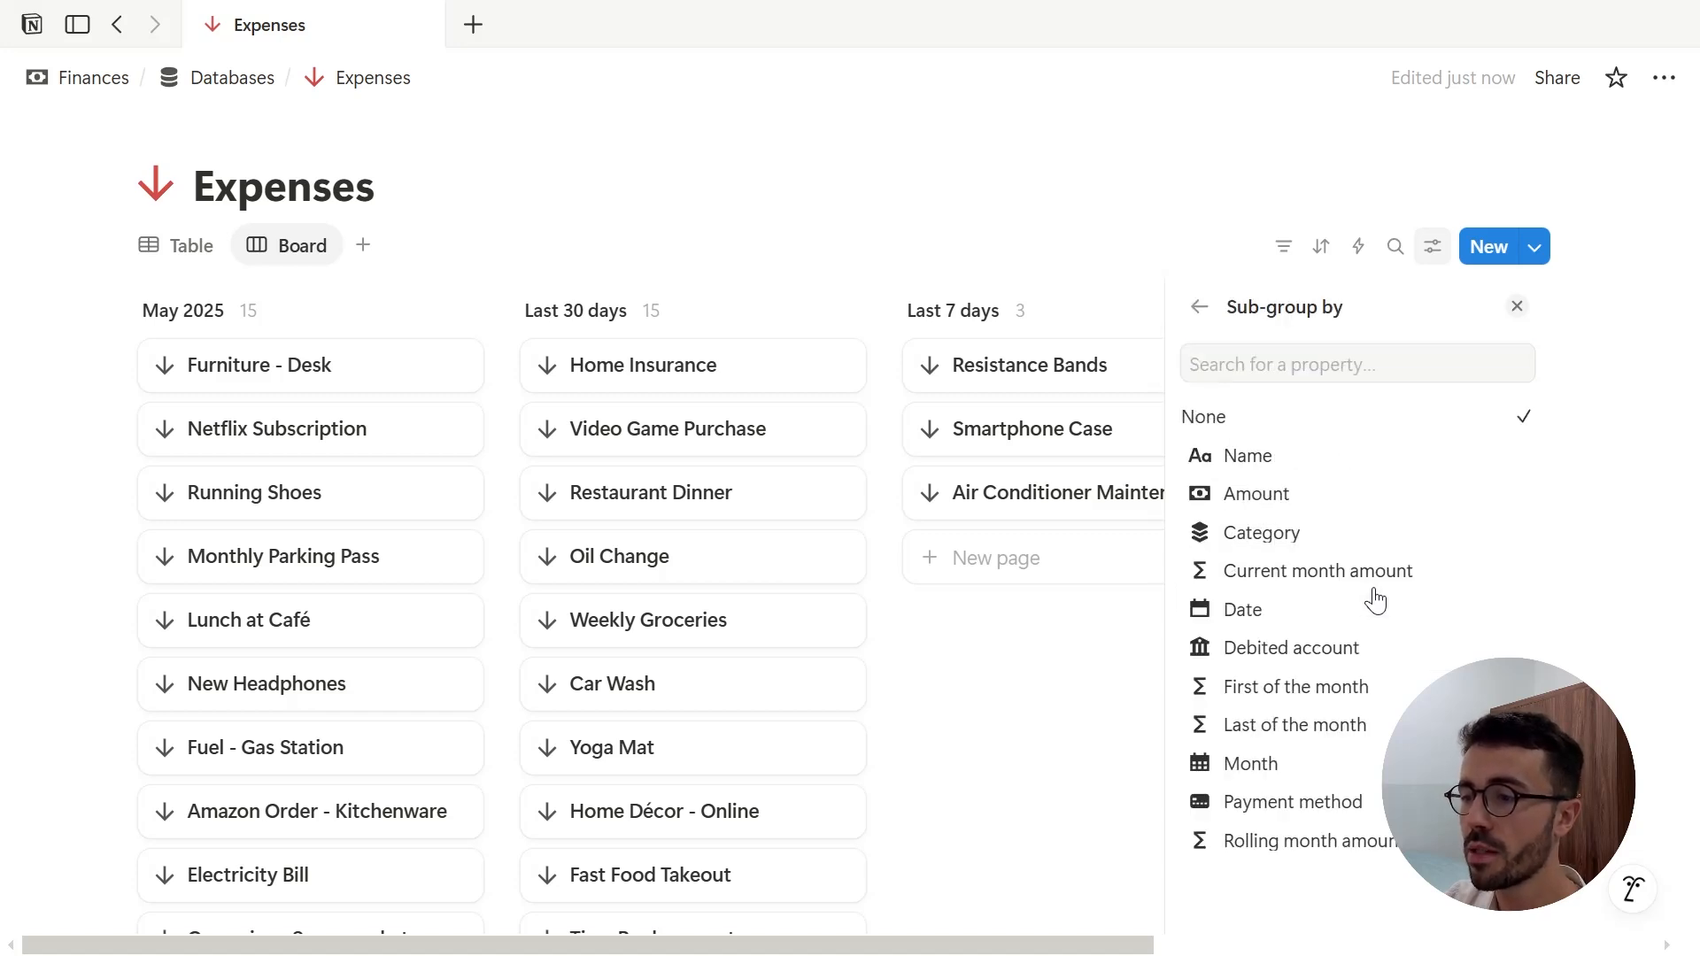
pyautogui.click(1378, 537)
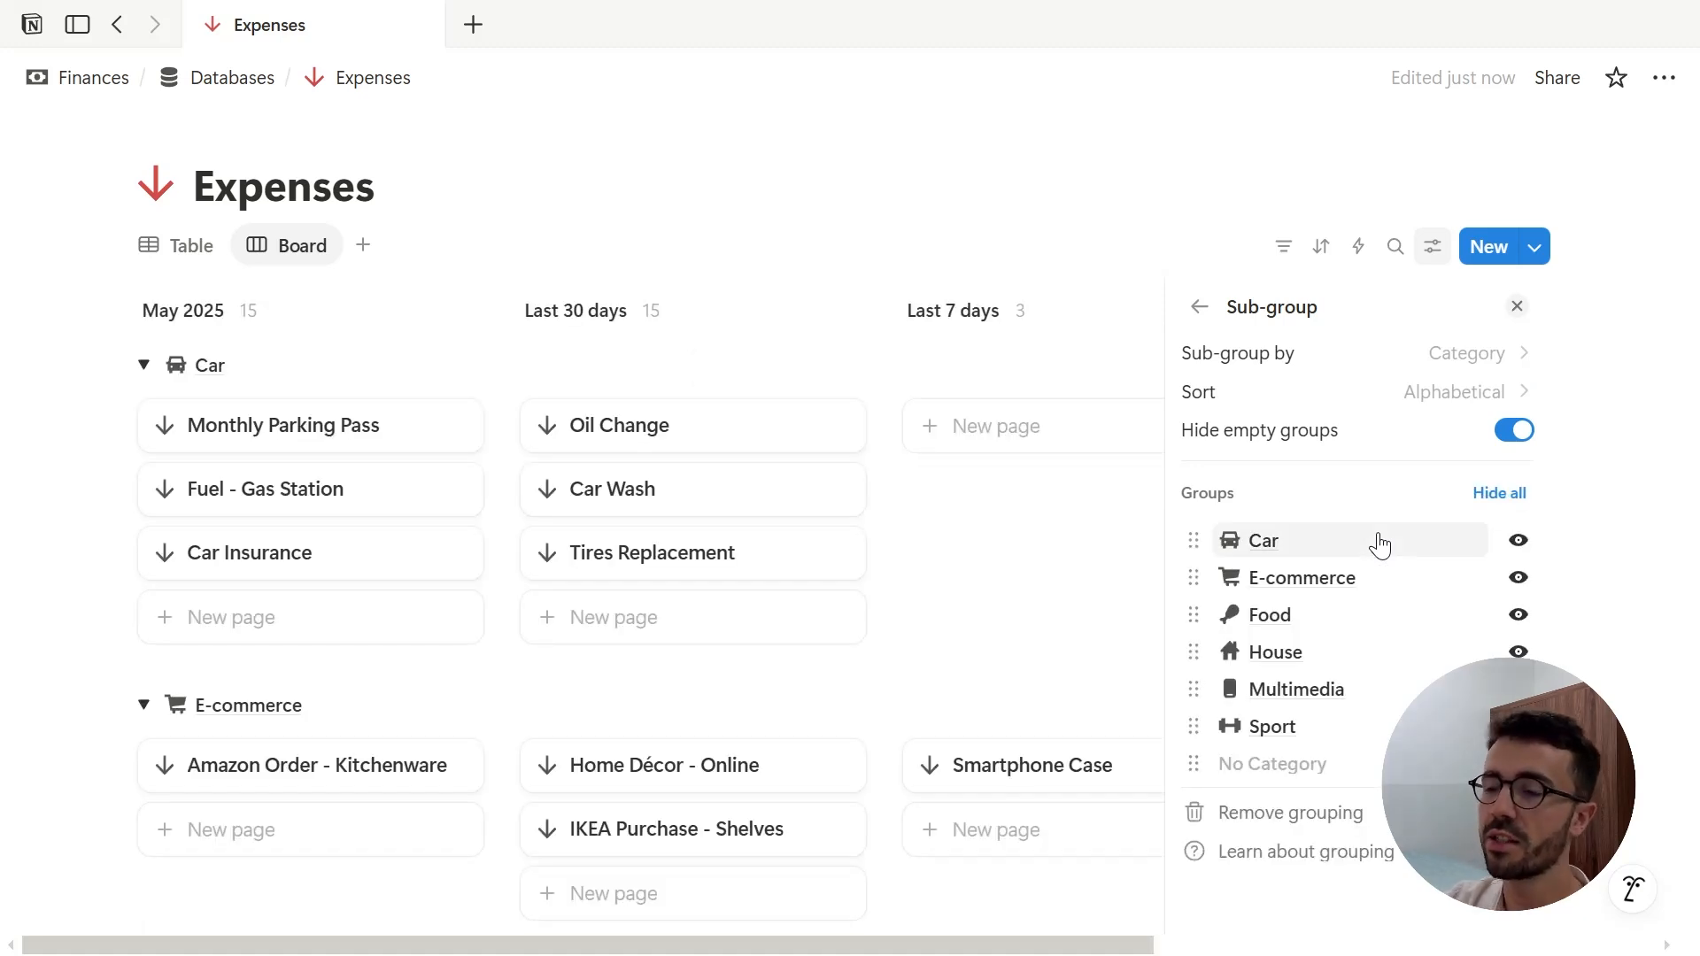
pyautogui.click(1113, 316)
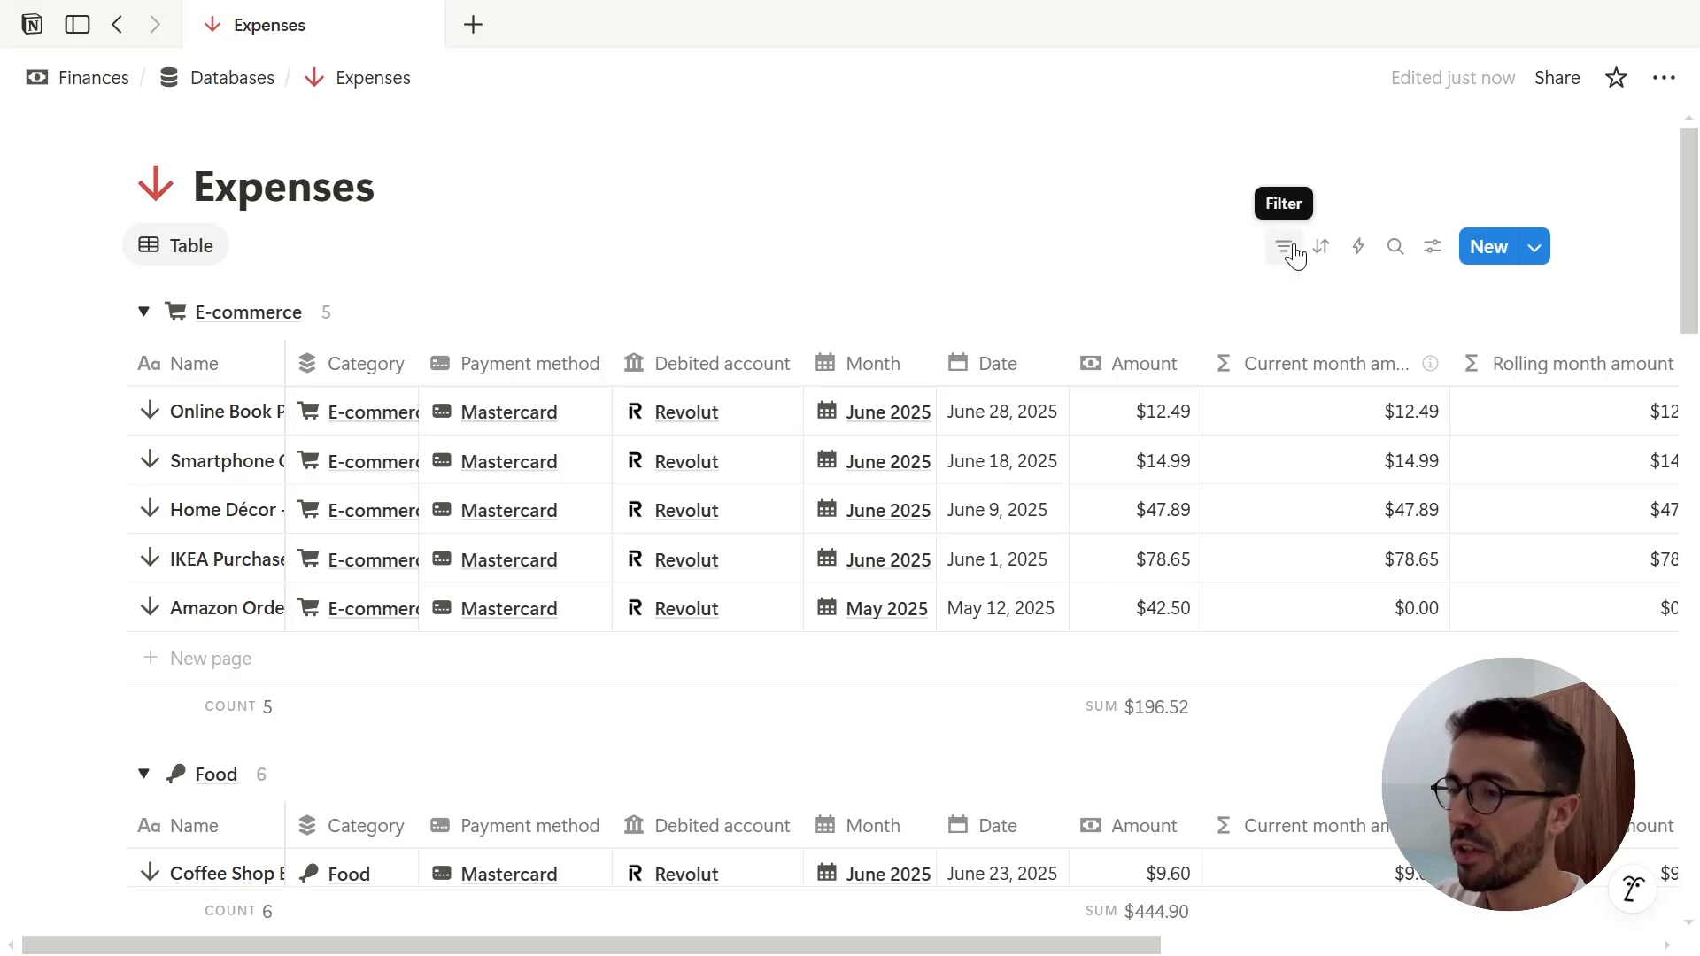
# Check the Amount column's filter option, and add a Category filter for House to the table view.
pyautogui.click(1184, 378)
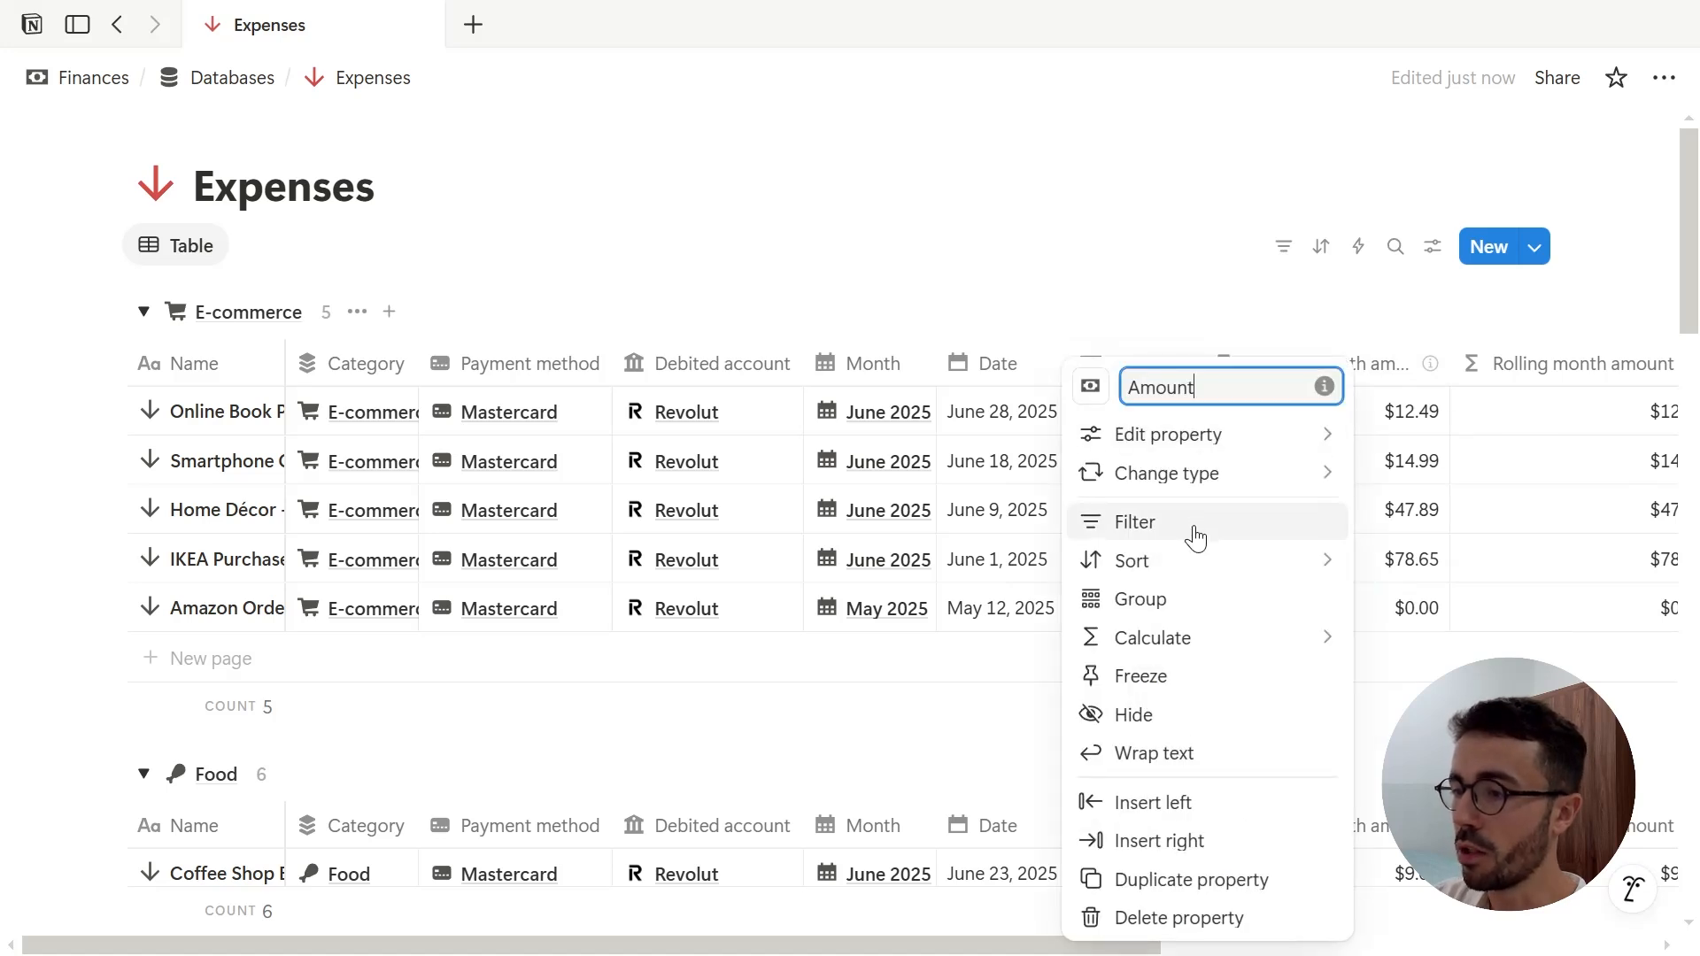
pyautogui.click(1430, 248)
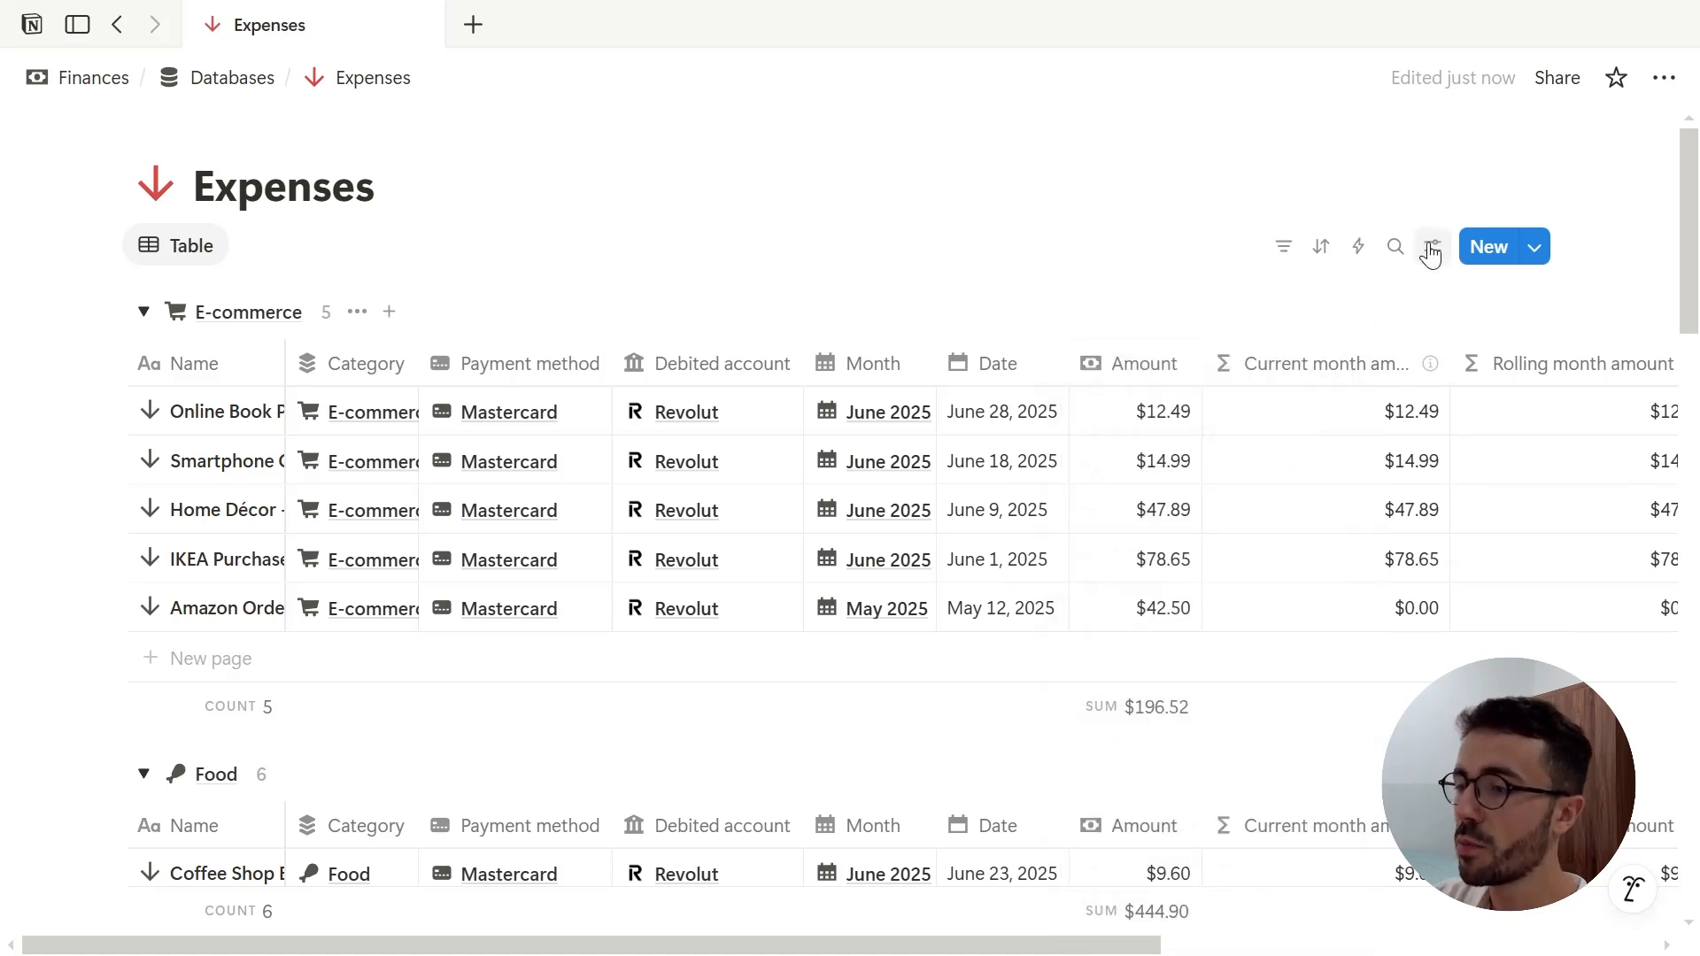
pyautogui.click(1431, 250)
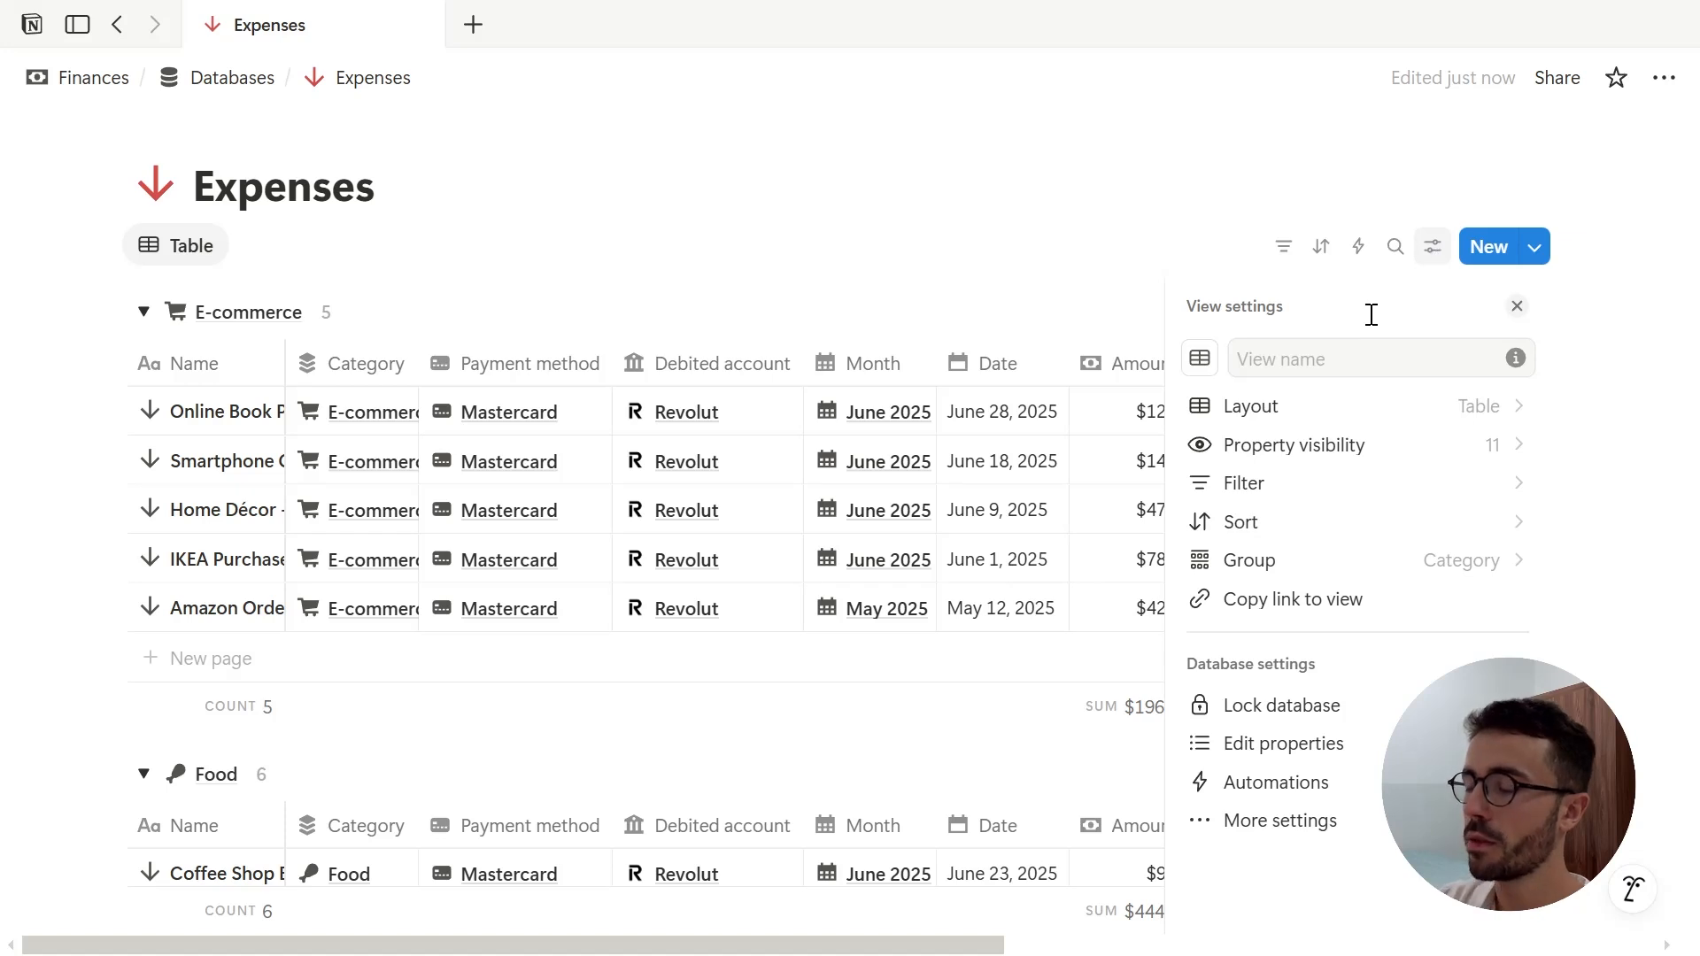
pyautogui.click(1347, 482)
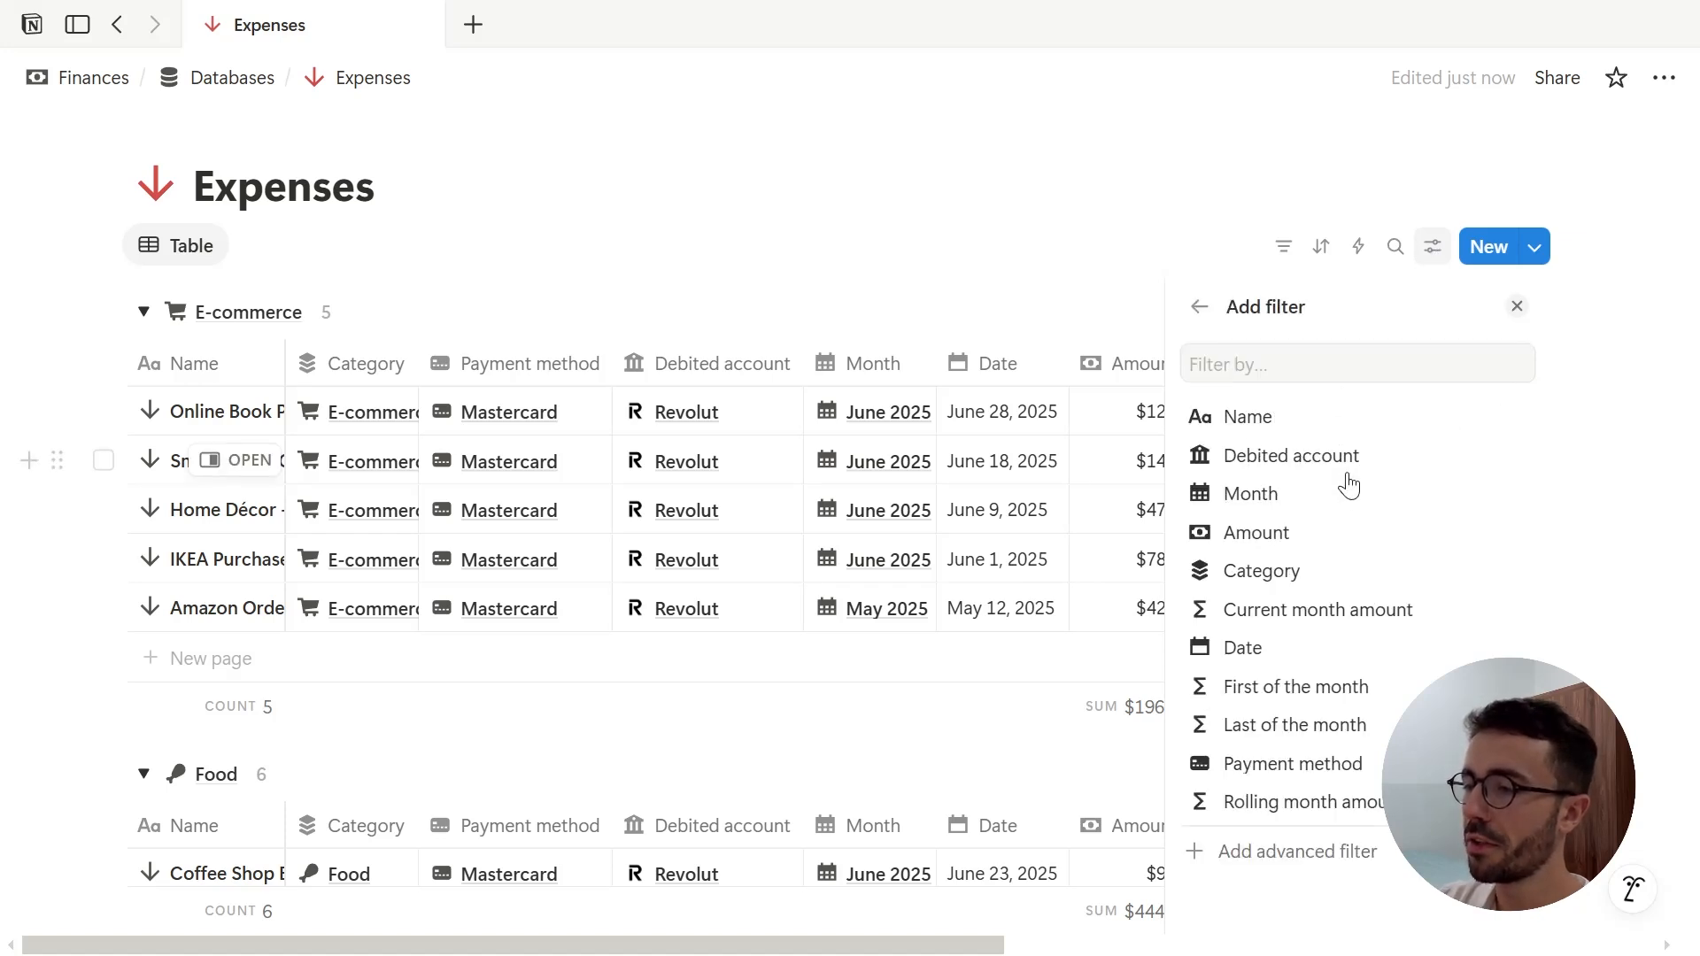
pyautogui.click(1301, 570)
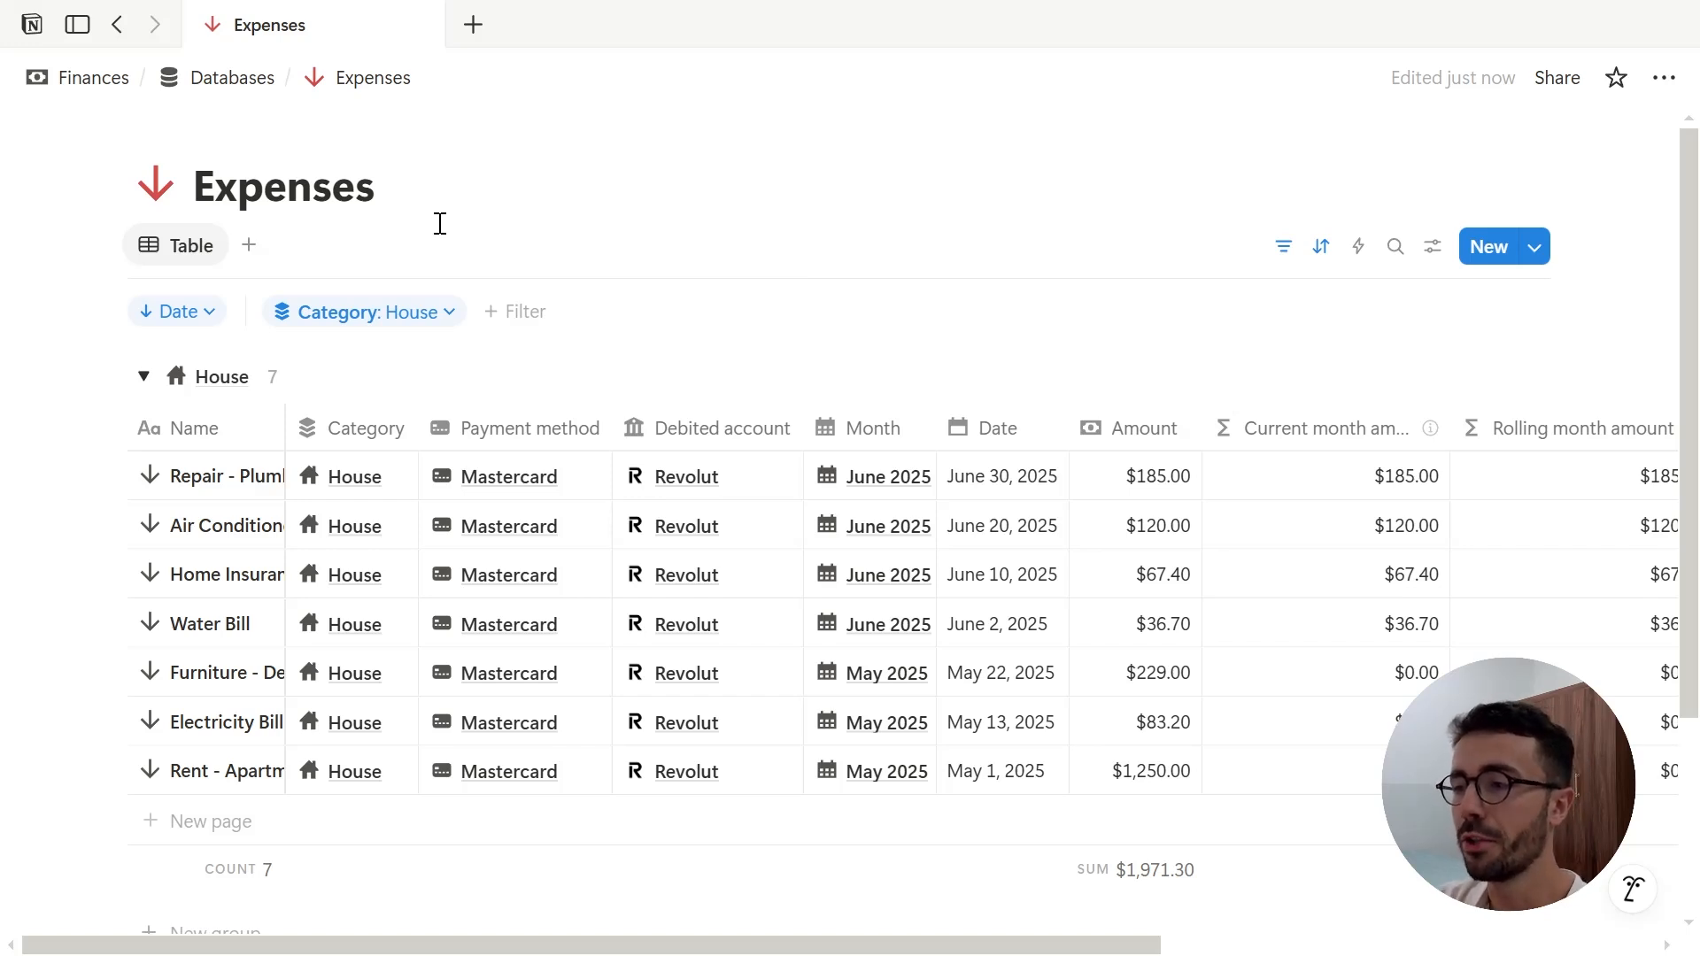
# Check the Category filter's values and add an unnamed page to the filtered House group.
pyautogui.click(435, 312)
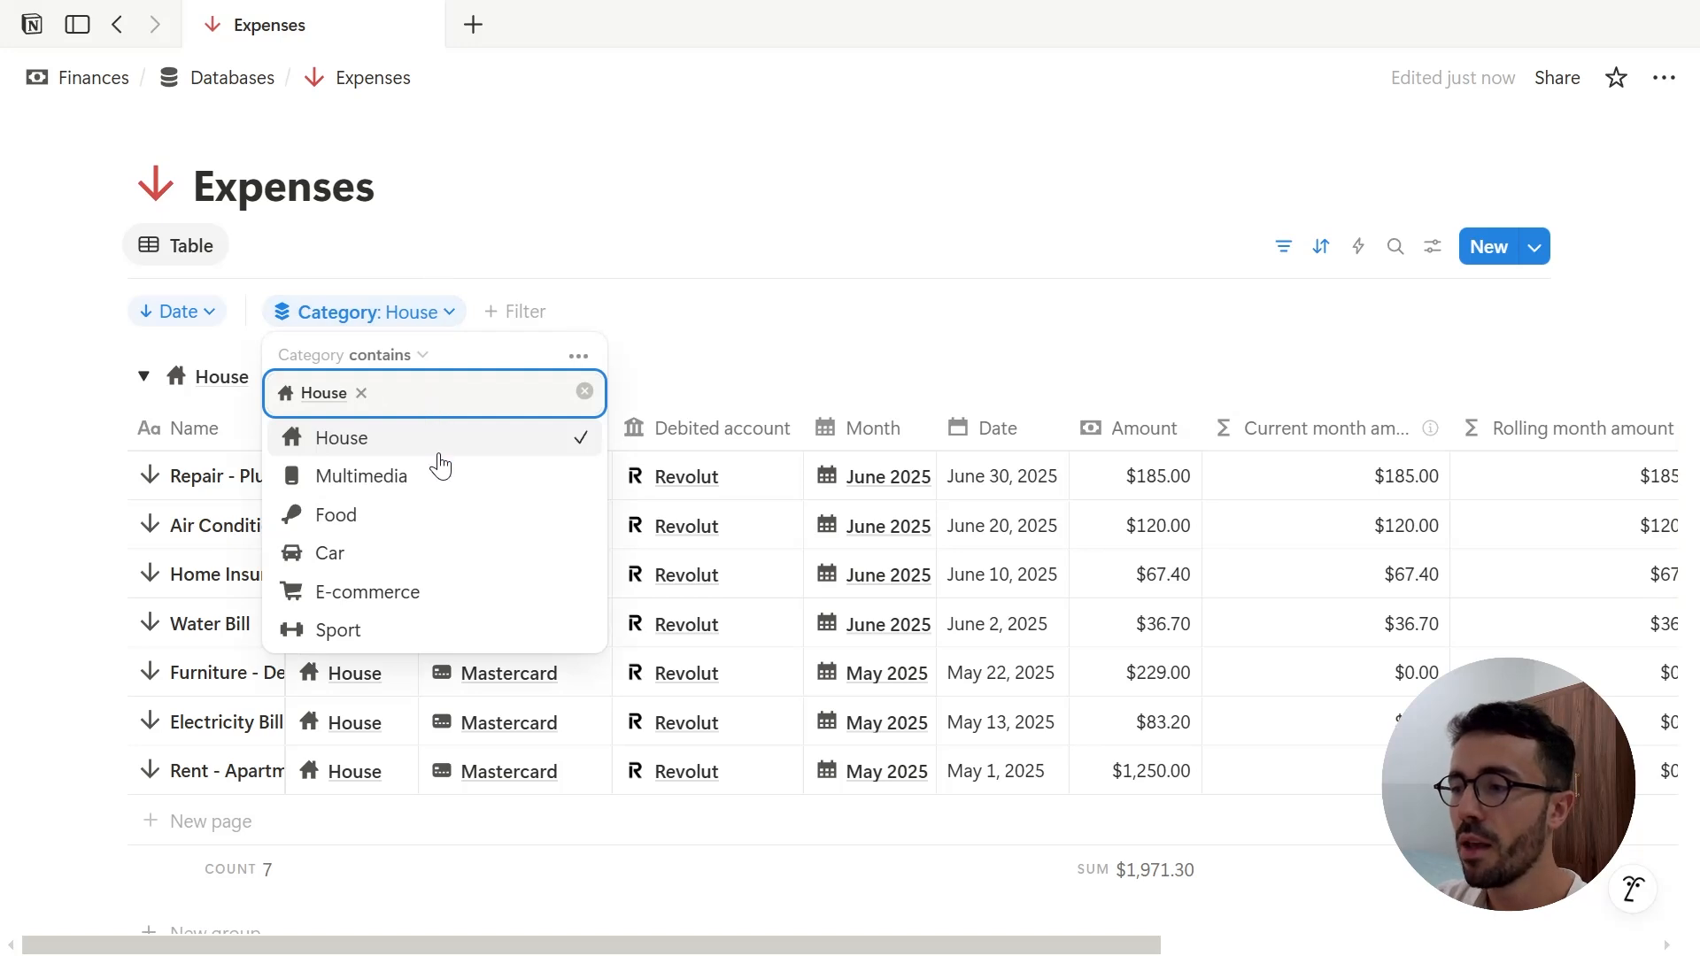
pyautogui.click(229, 834)
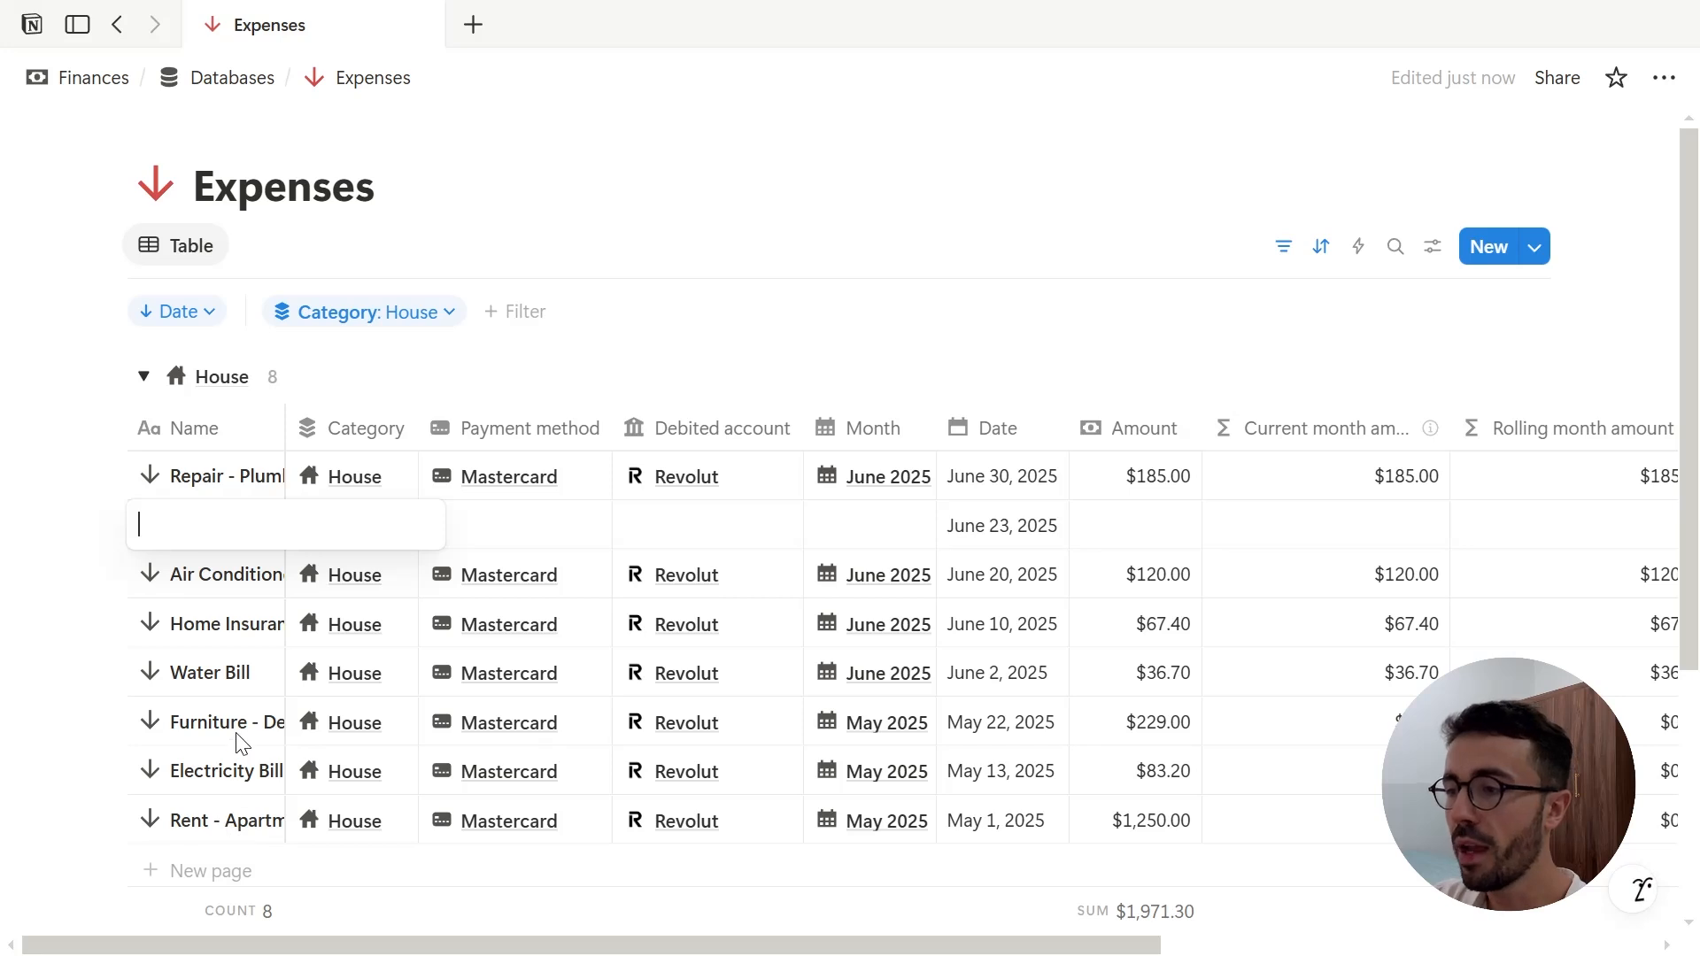
pyautogui.press('Escape')
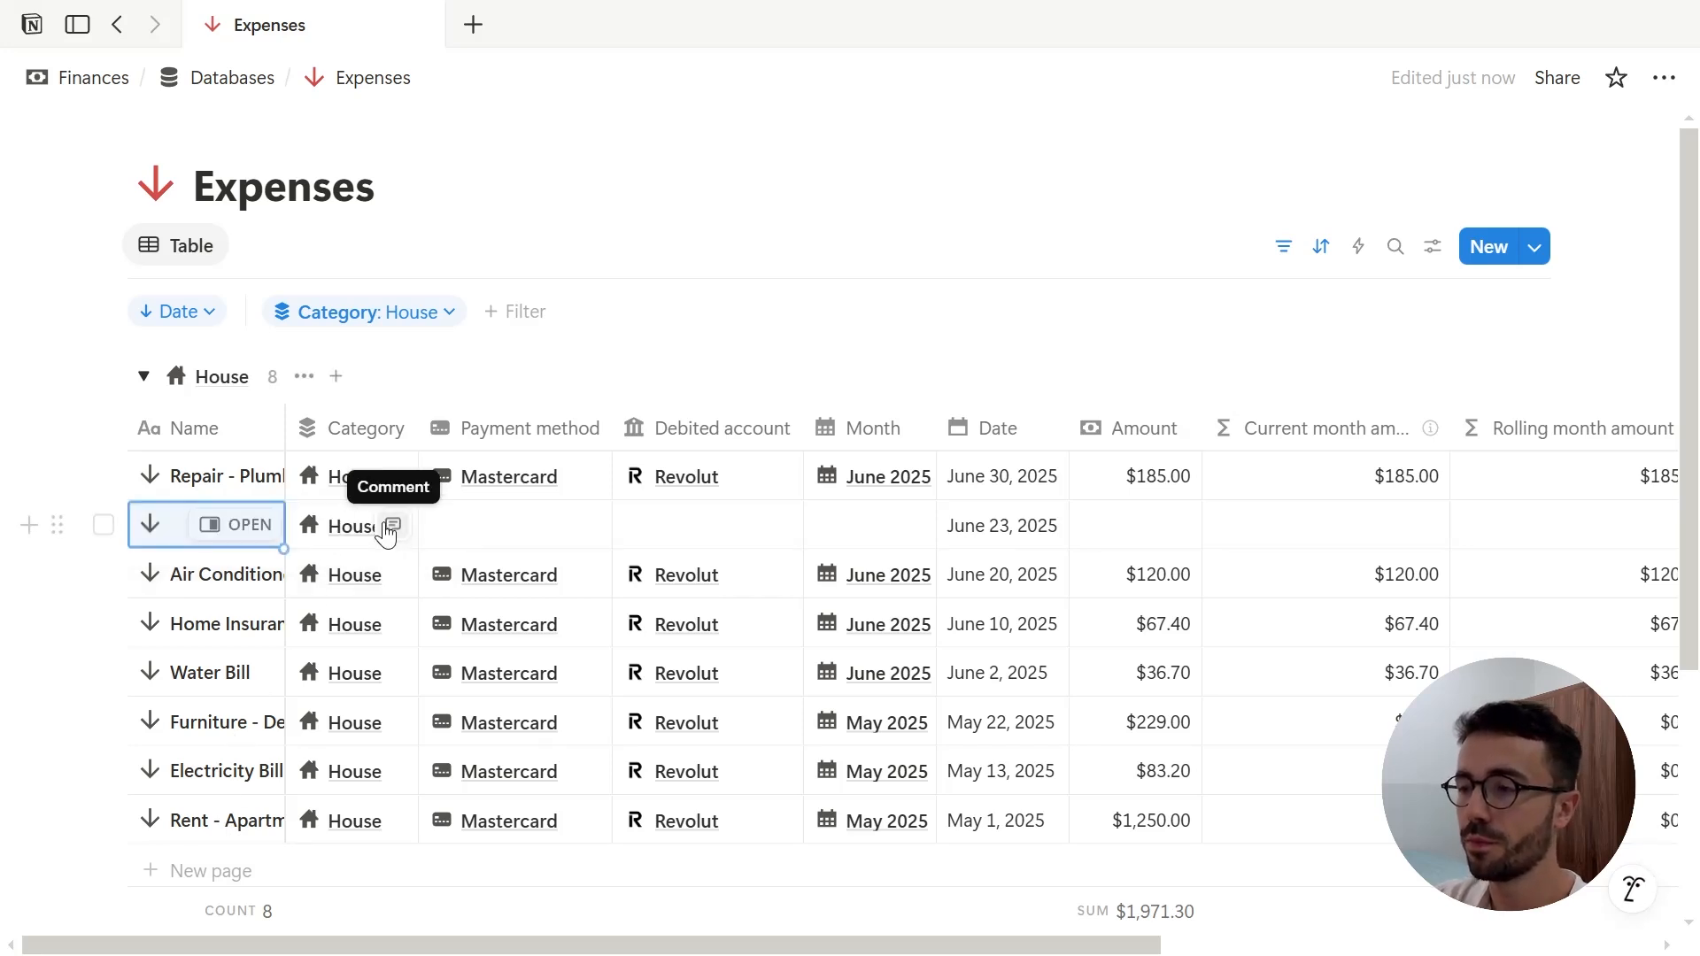
pyautogui.press('Escape')
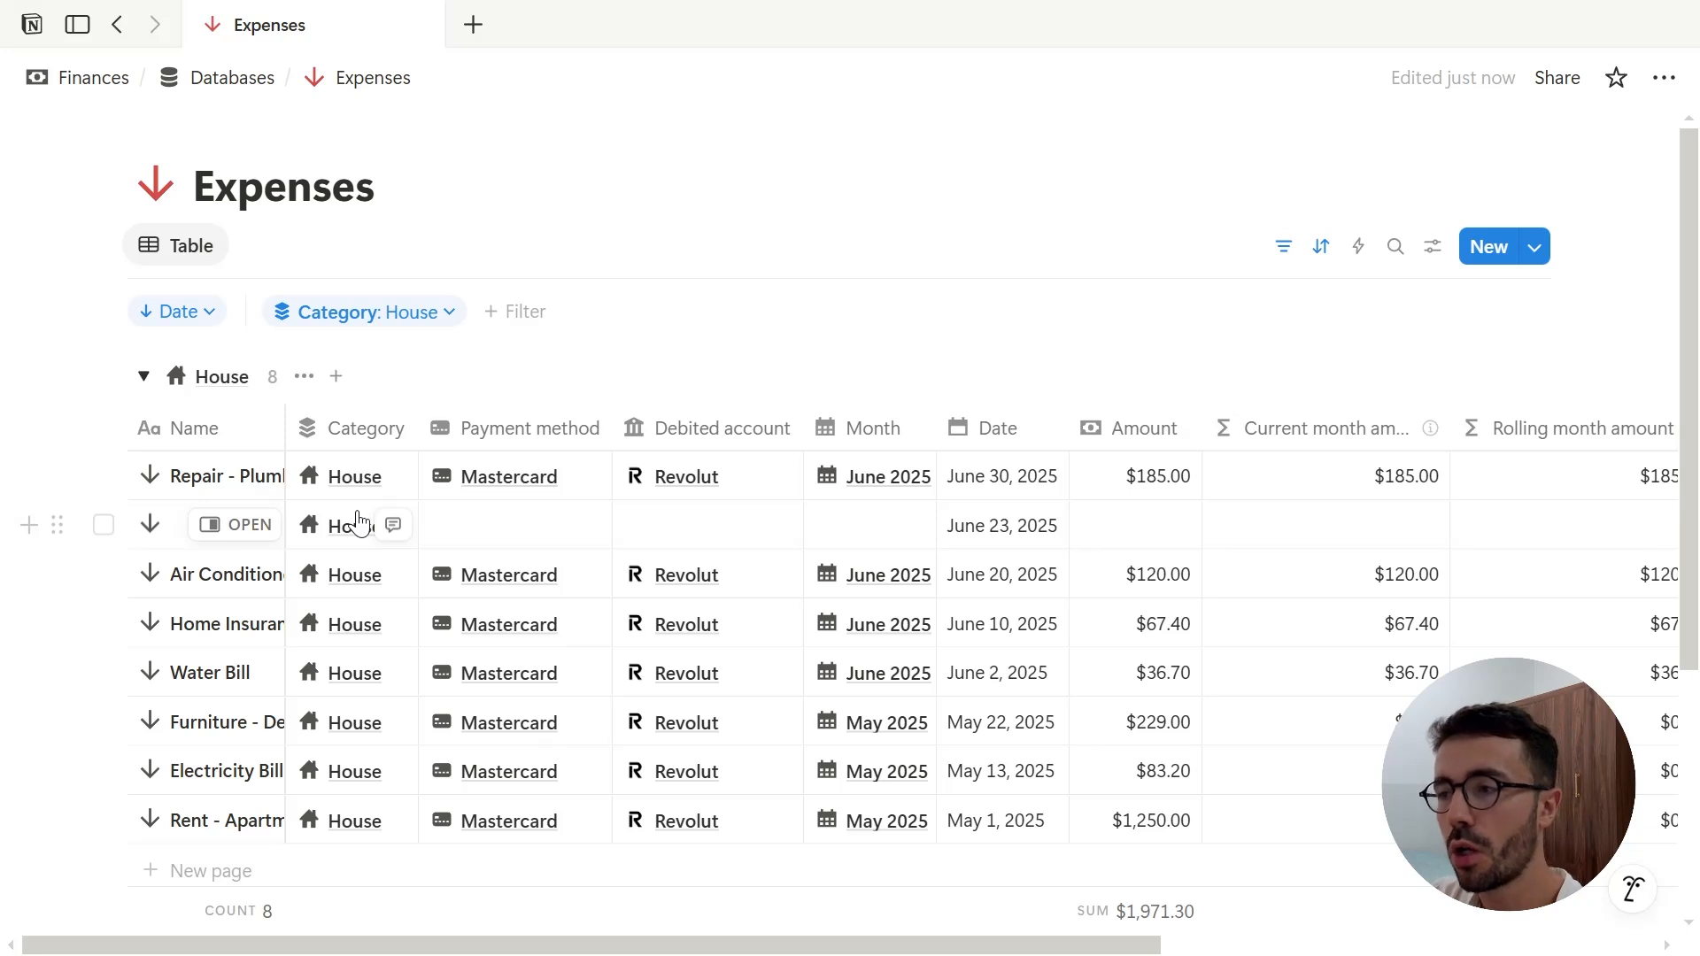
# Convert the Category filter for House into an advanced filter.
pyautogui.click(426, 332)
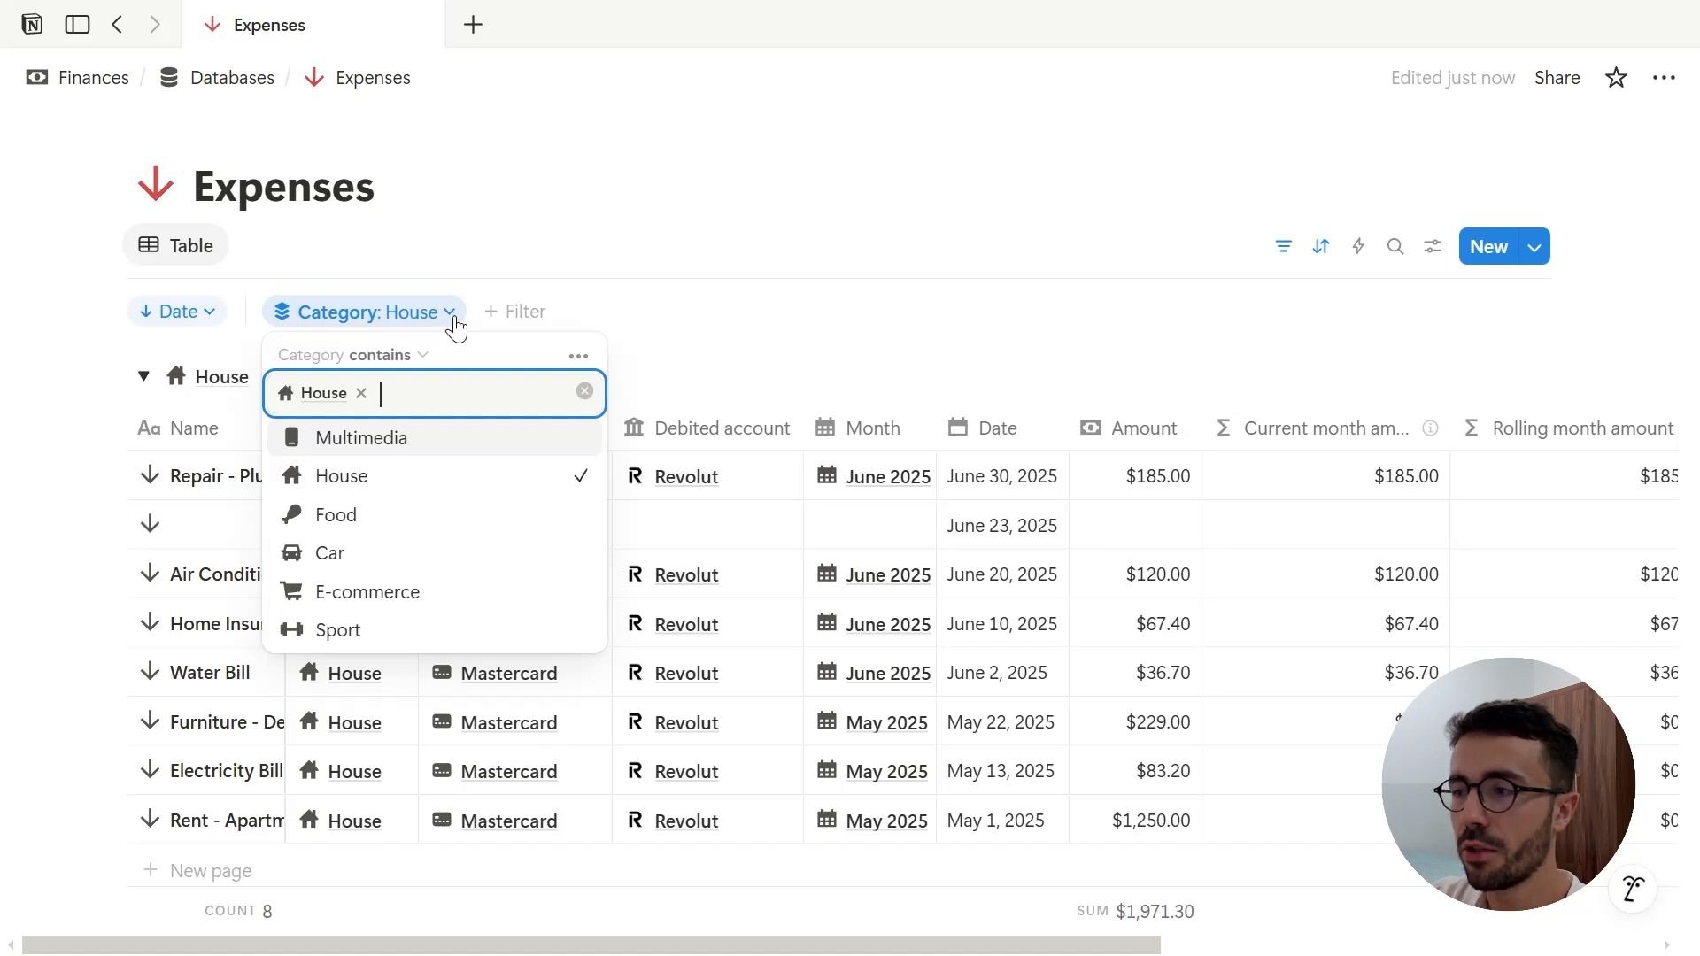
pyautogui.click(580, 356)
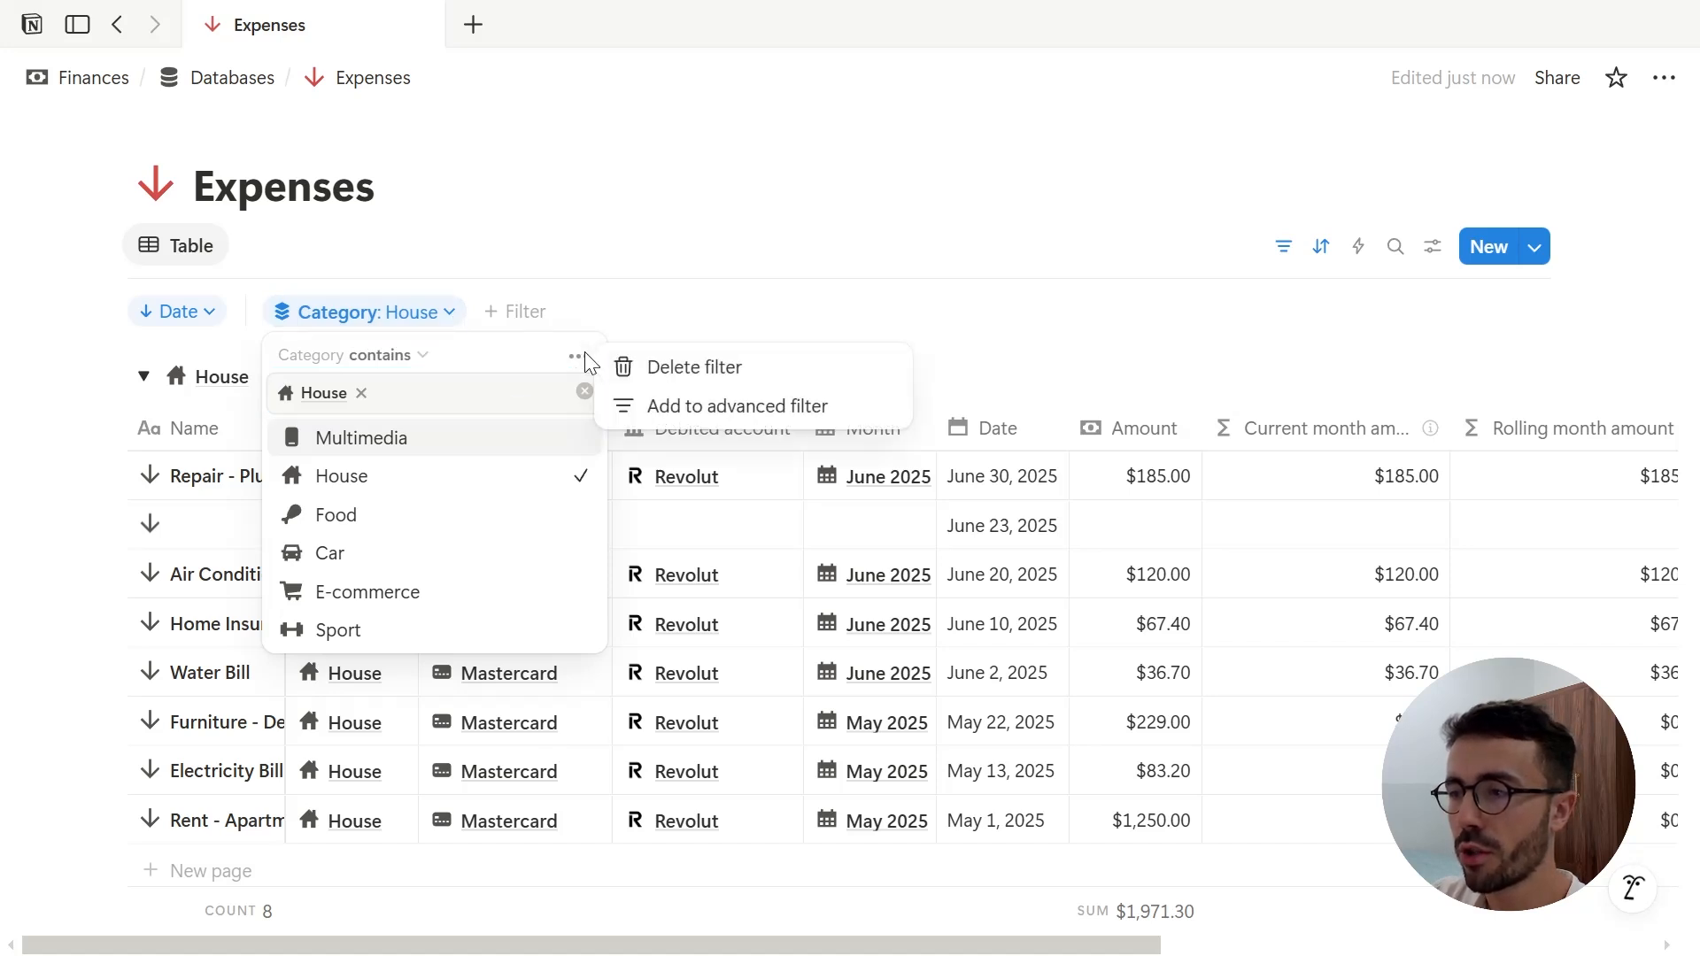
pyautogui.click(696, 405)
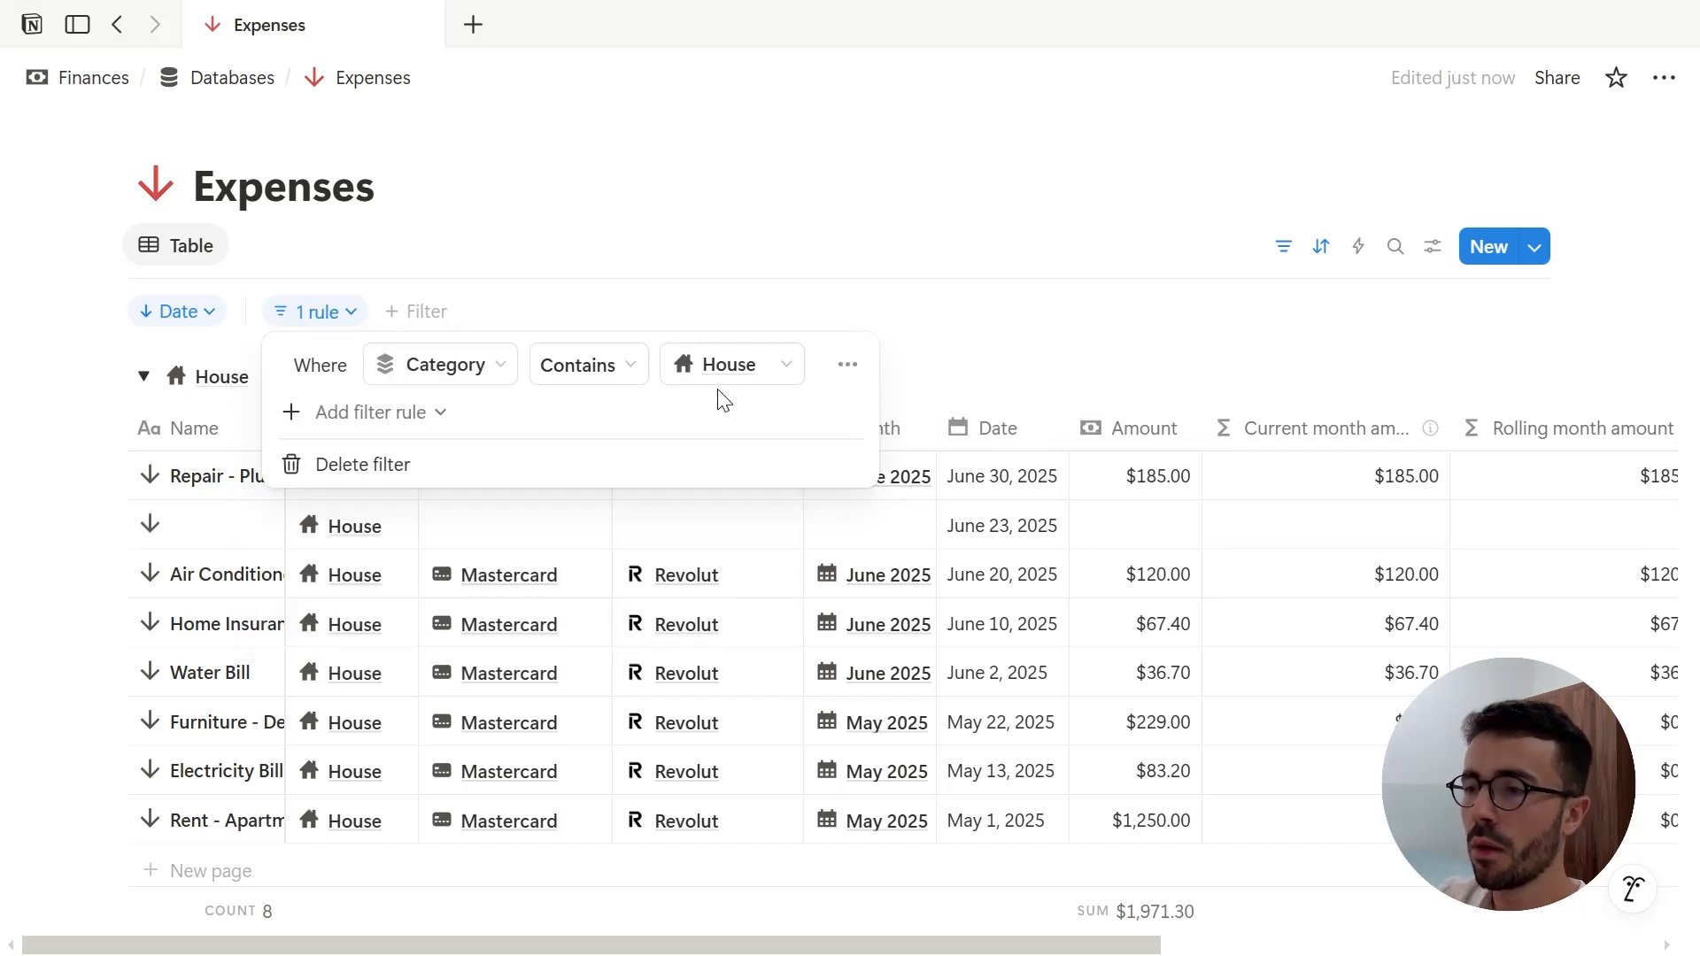
# Add a second rule to the advanced filter and set its property to Amount.
pyautogui.click(418, 413)
pyautogui.click(404, 457)
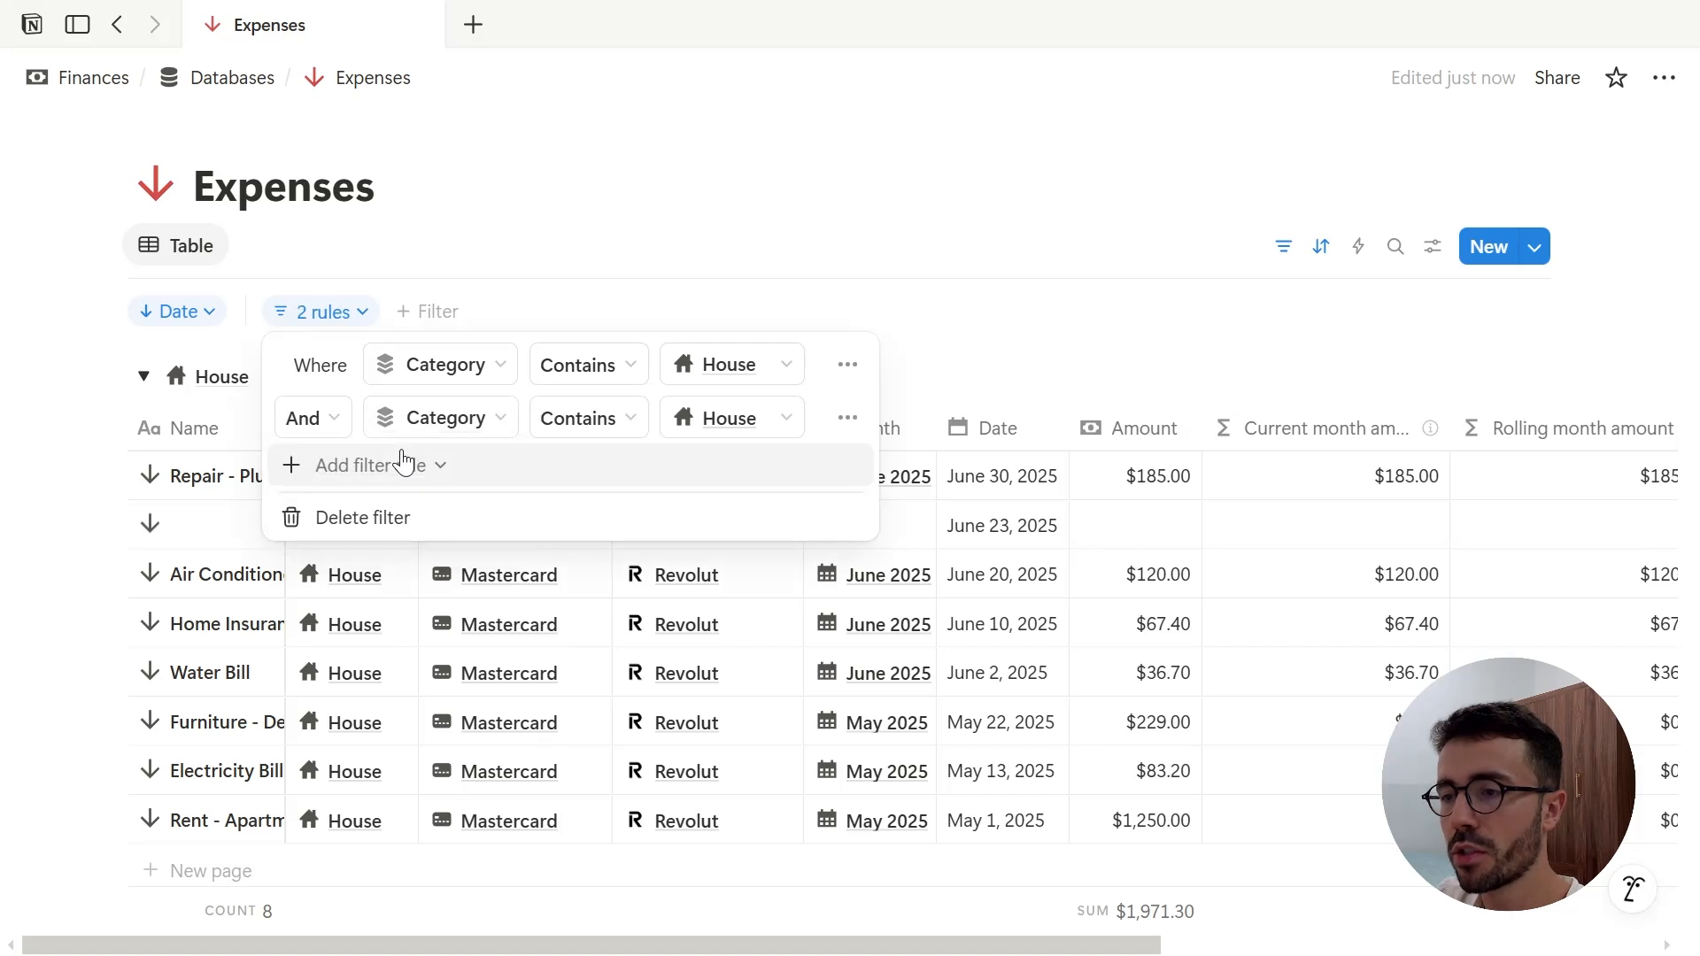
pyautogui.click(418, 419)
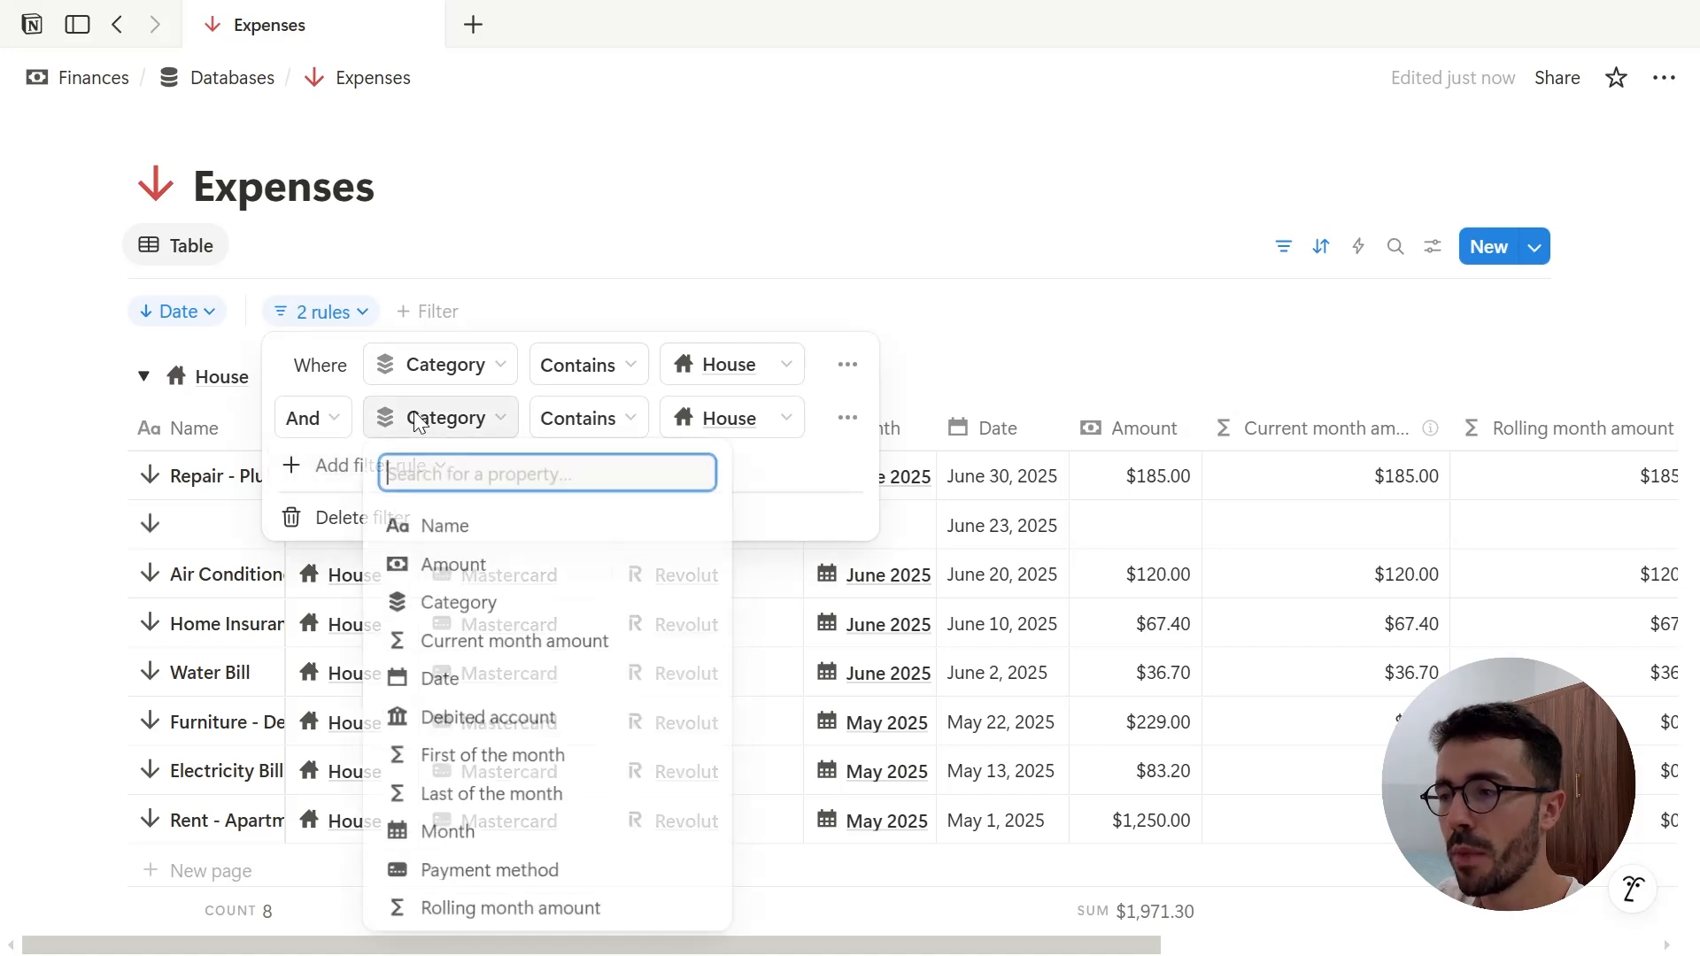
pyautogui.click(443, 571)
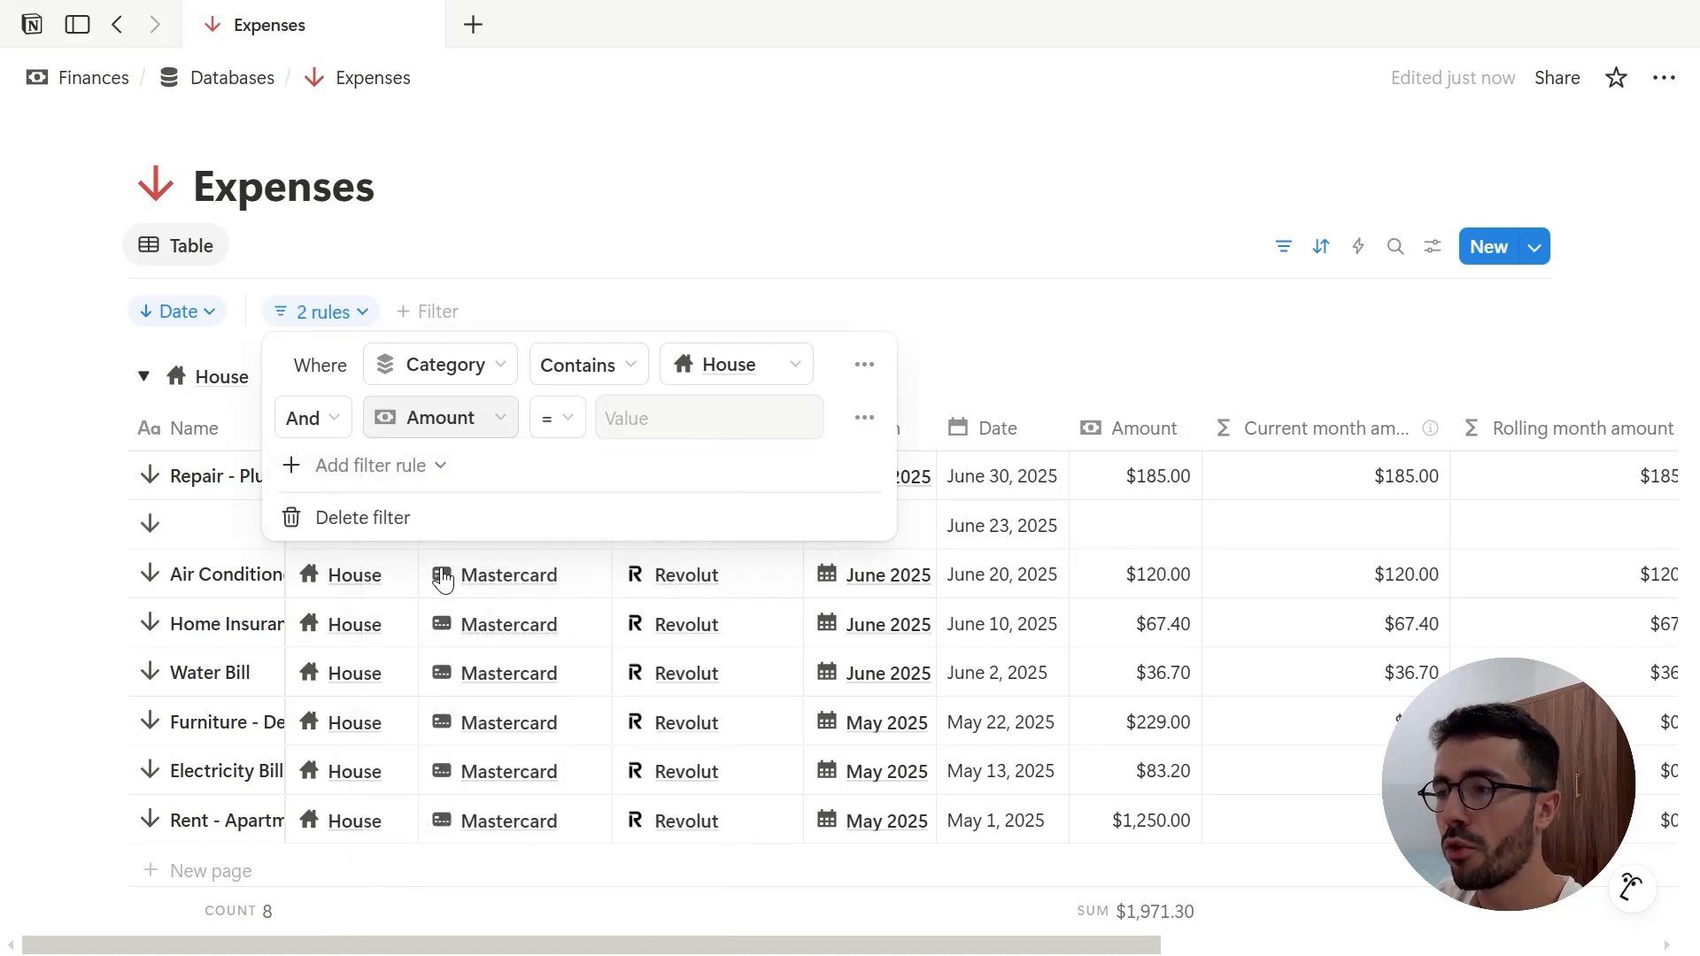
# Examine the And/Or choices, keeping And, and review the Amount rule's remove, duplicate and group options.
pyautogui.click(329, 413)
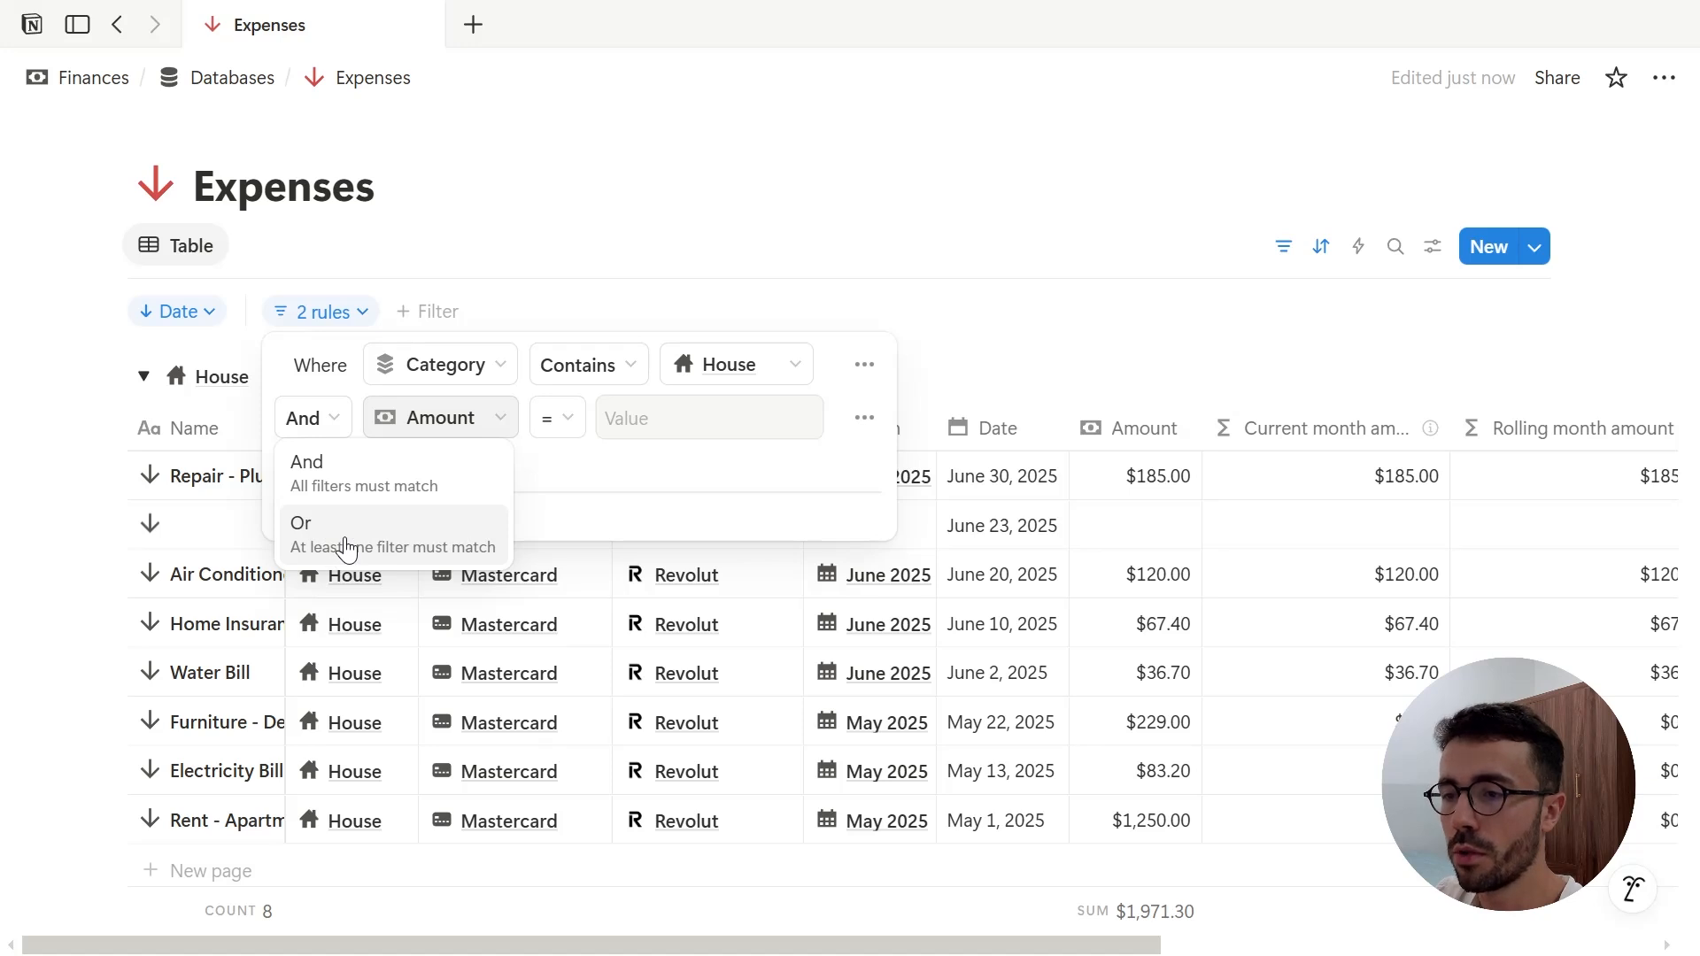
pyautogui.click(405, 479)
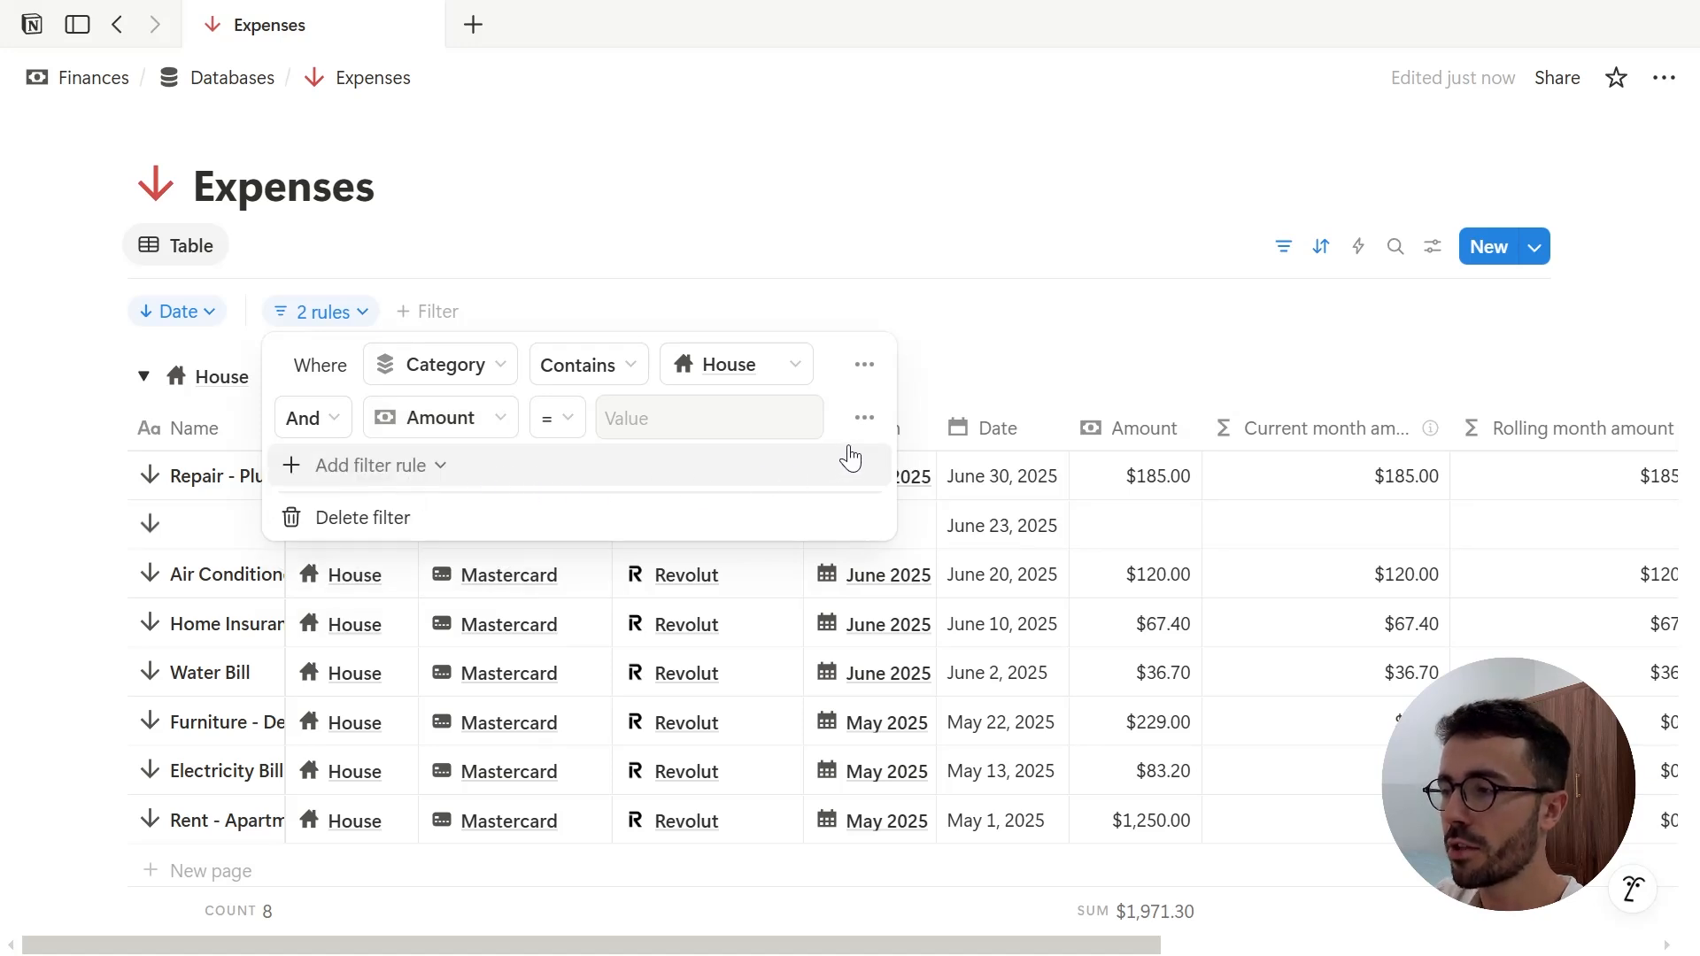
pyautogui.click(866, 421)
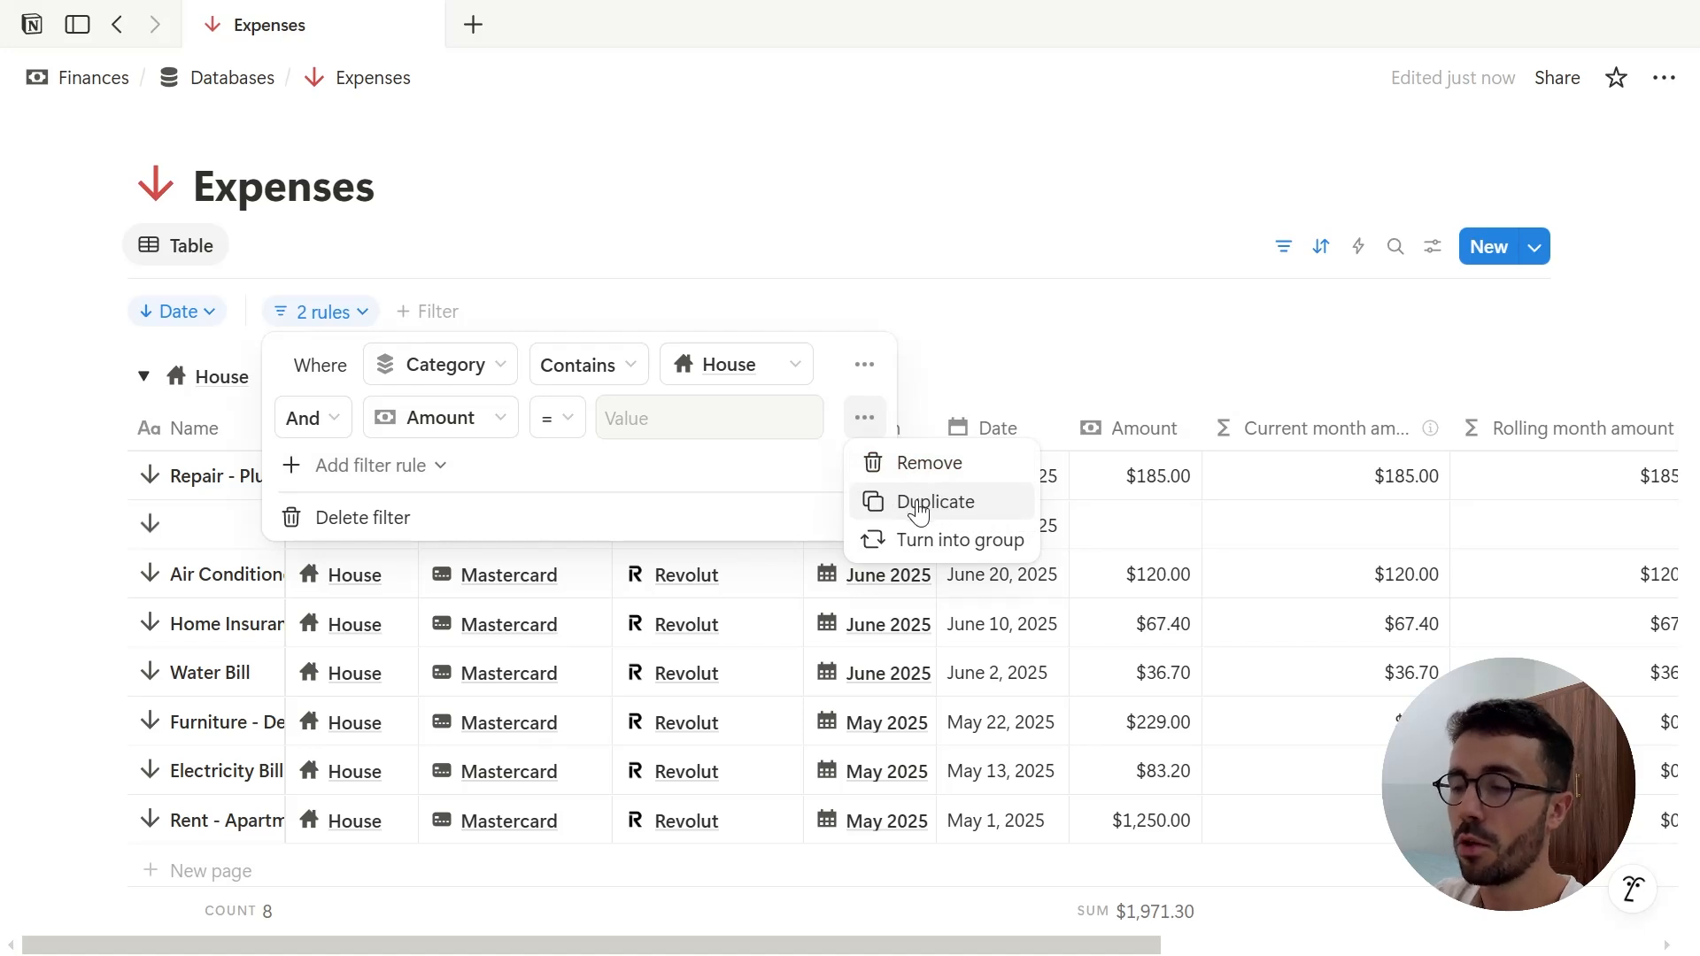
pyautogui.click(865, 418)
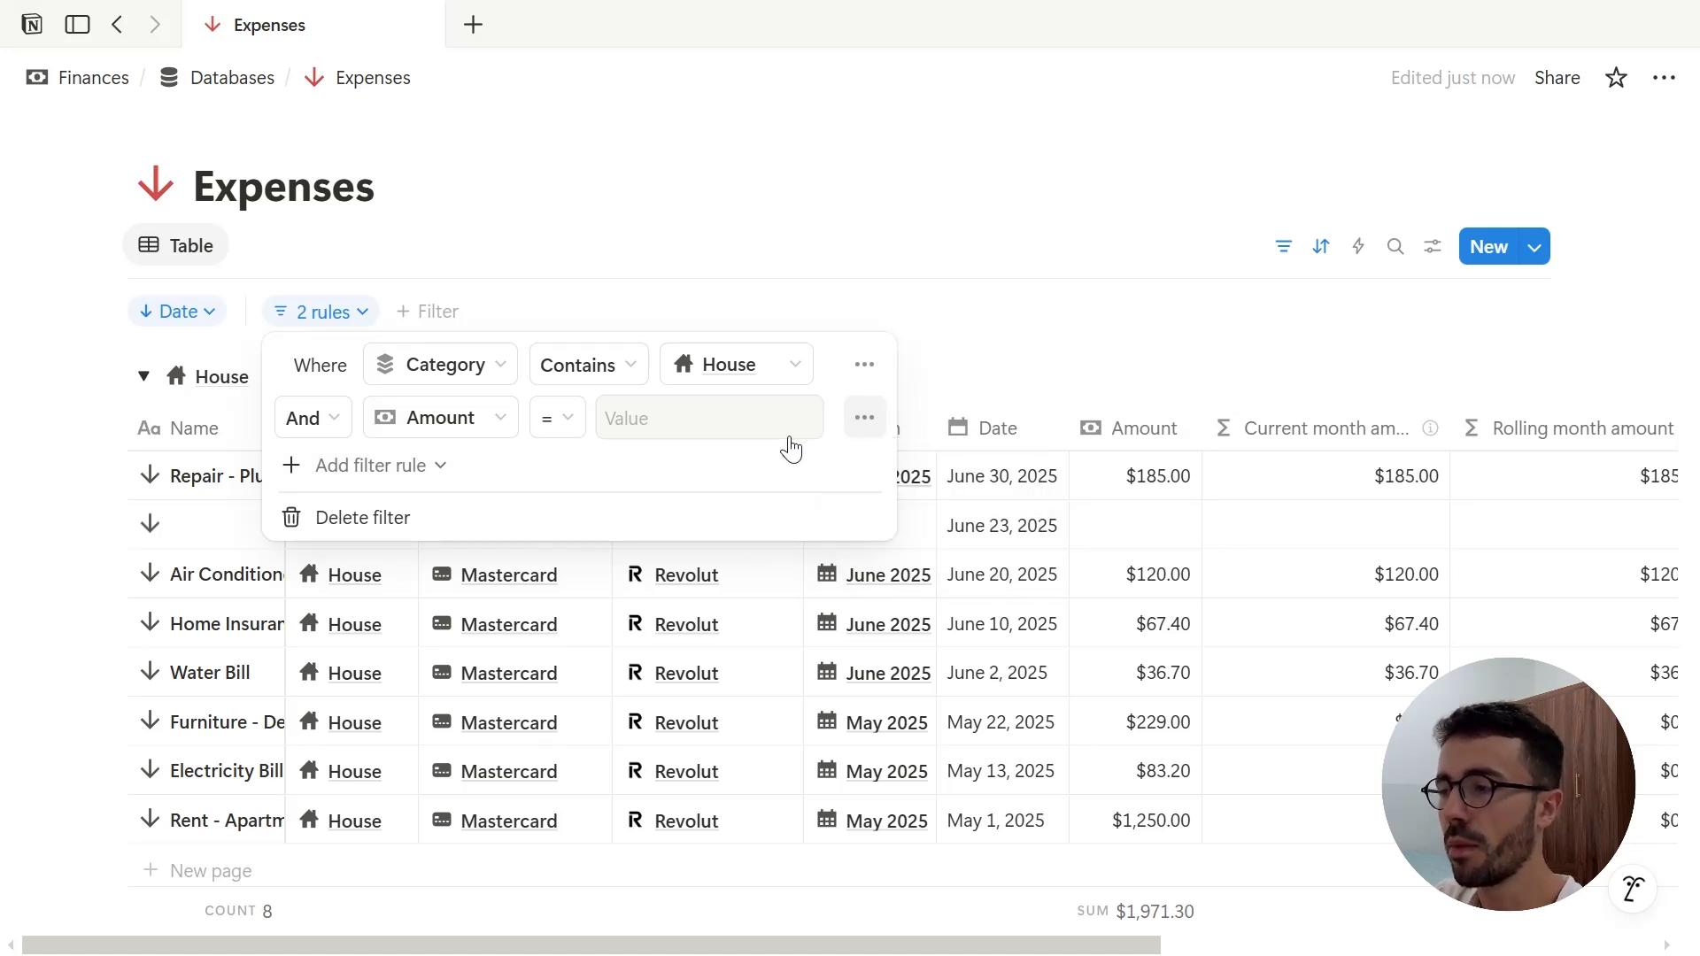
# Turn the Amount rule into a filter group and wrap that group inside another filter group.
pyautogui.click(453, 464)
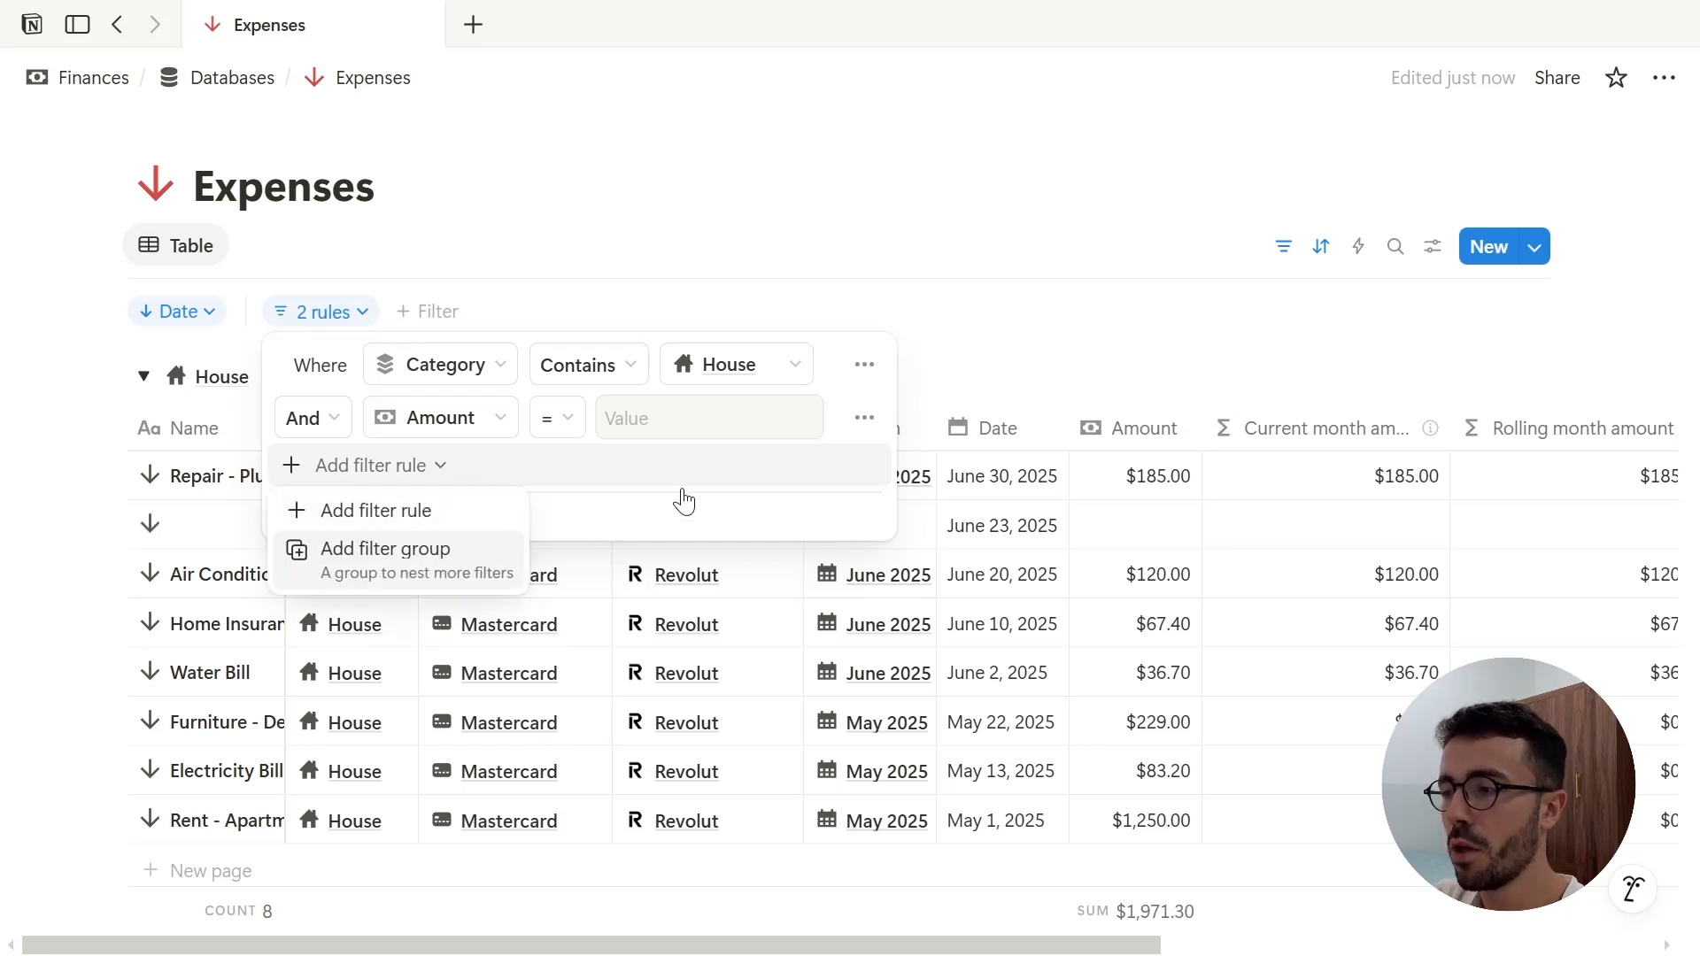
pyautogui.click(872, 425)
pyautogui.click(859, 423)
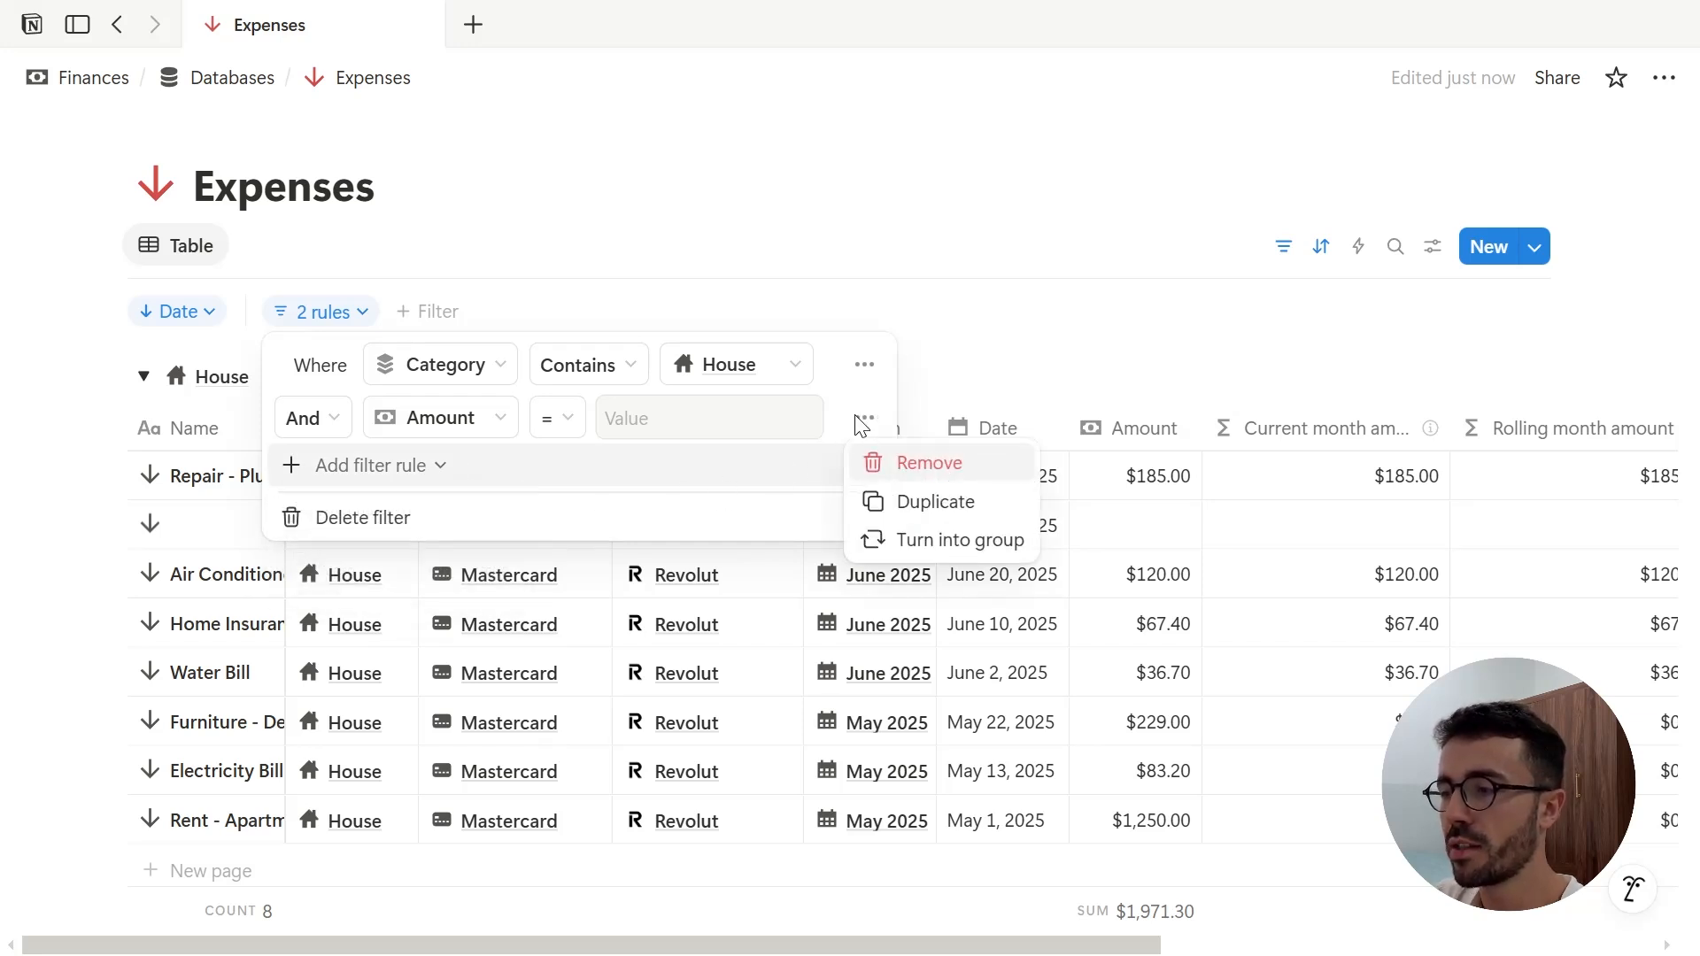
pyautogui.click(942, 541)
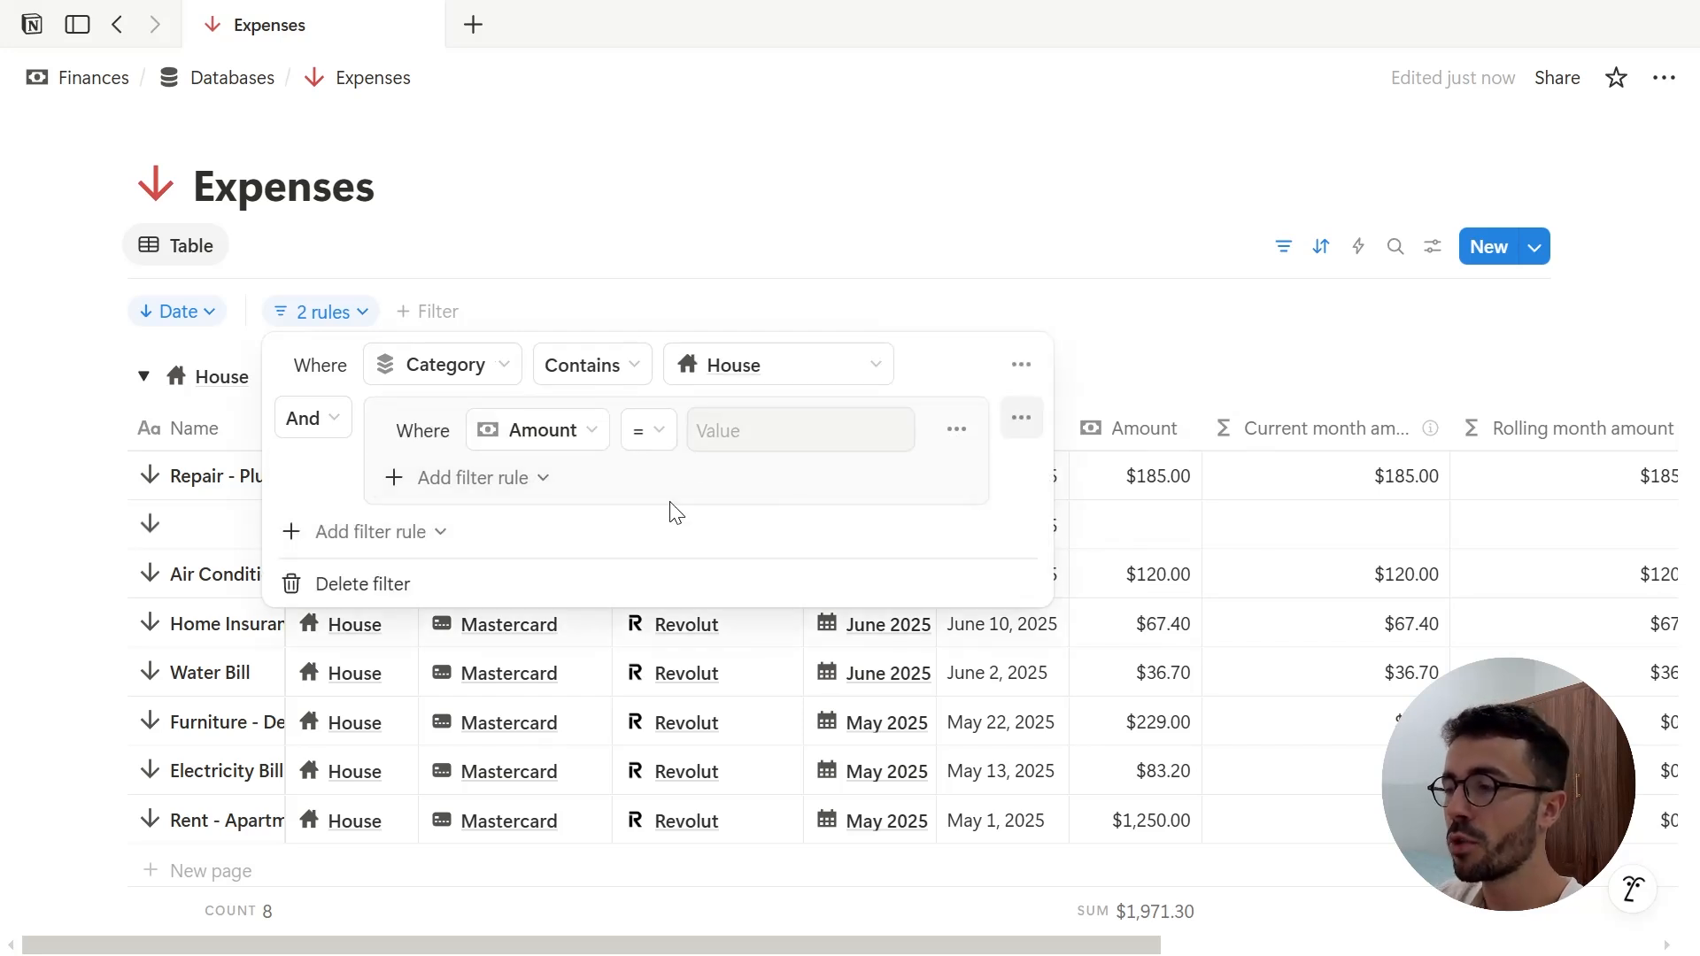
pyautogui.click(1021, 419)
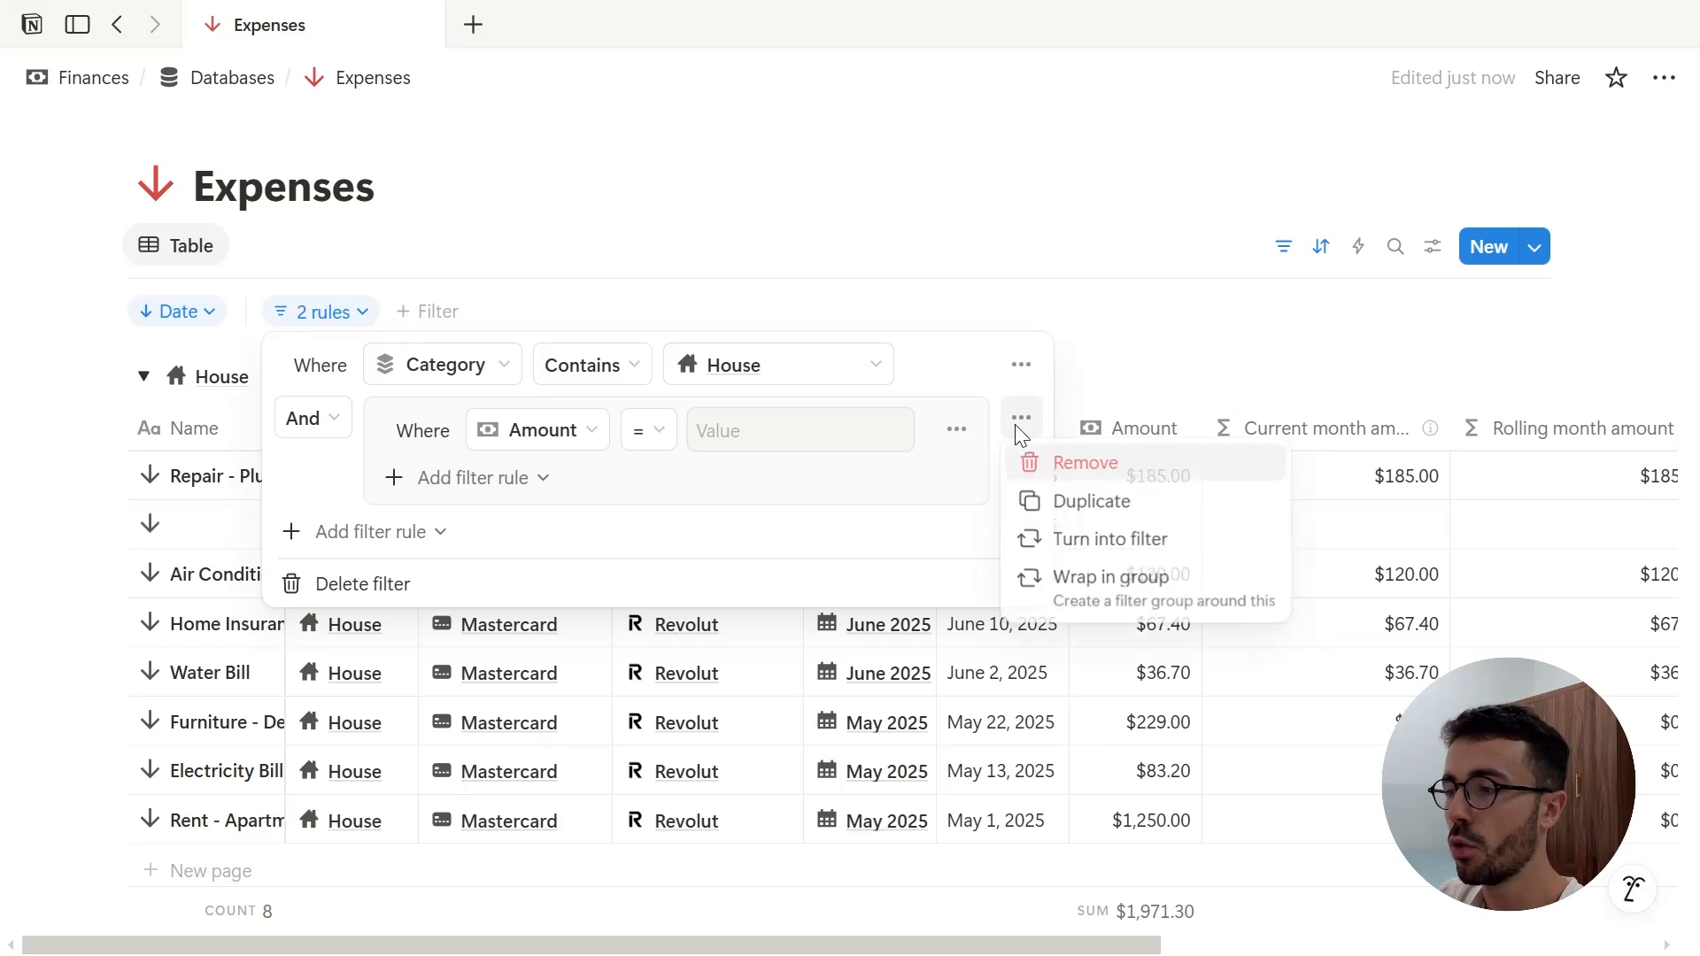
pyautogui.click(1056, 581)
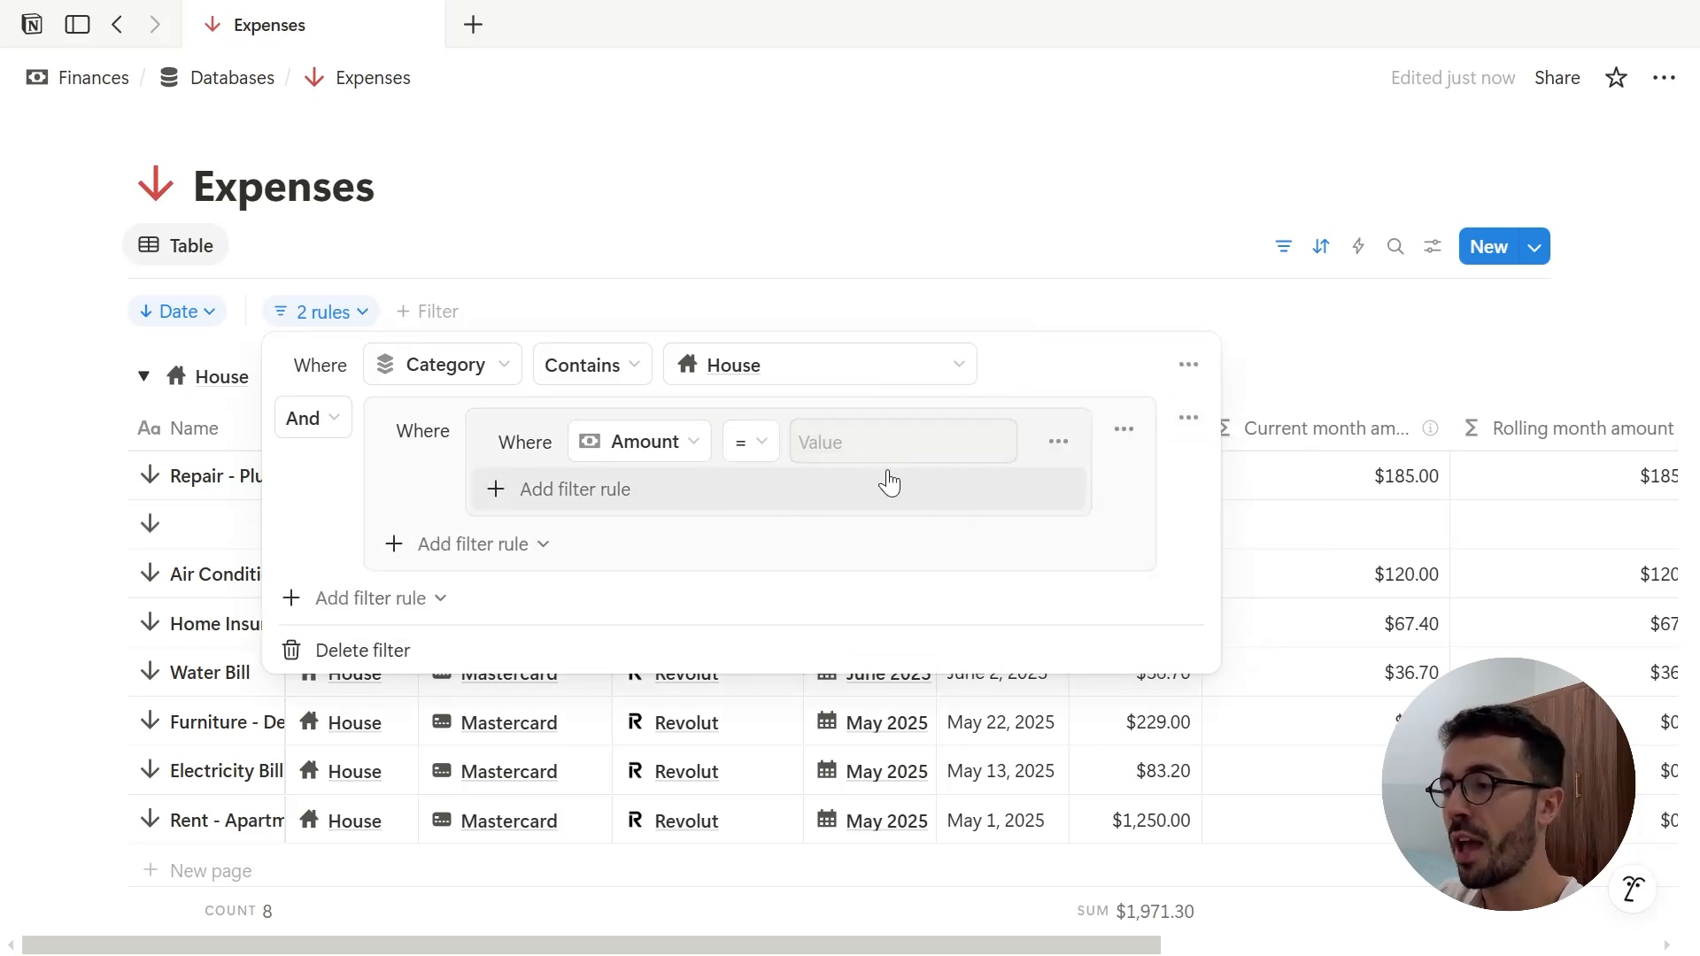
pyautogui.click(1122, 432)
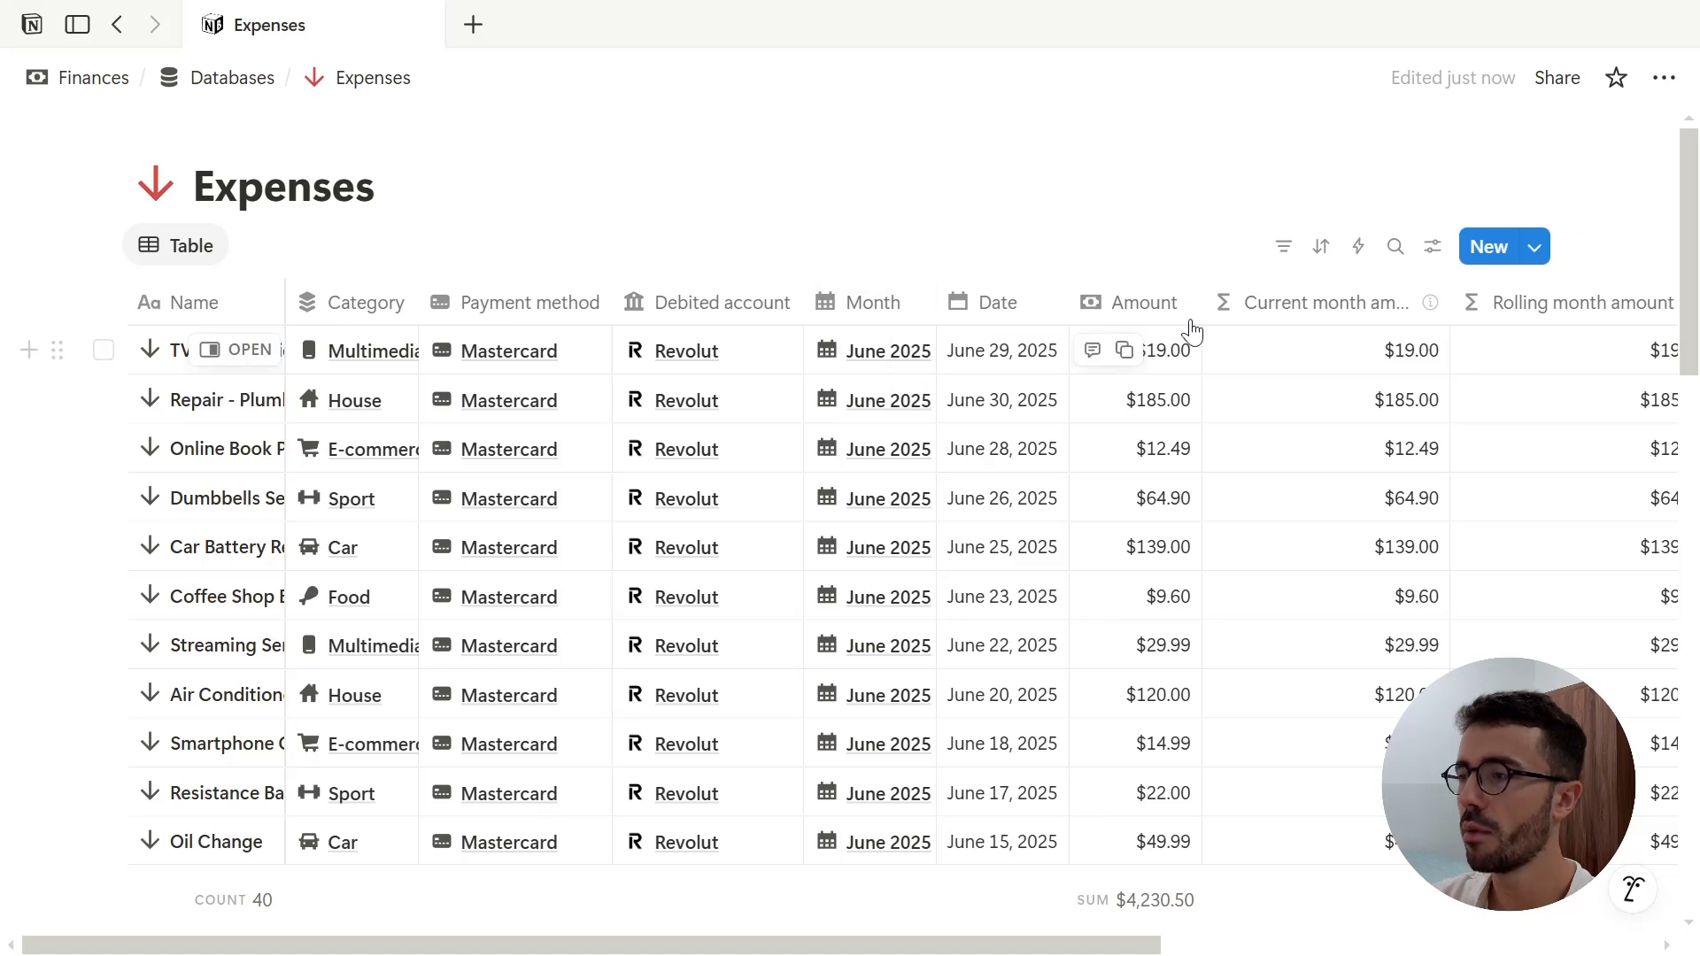
# Sort the Expenses table by Date in descending order.
pyautogui.click(1320, 247)
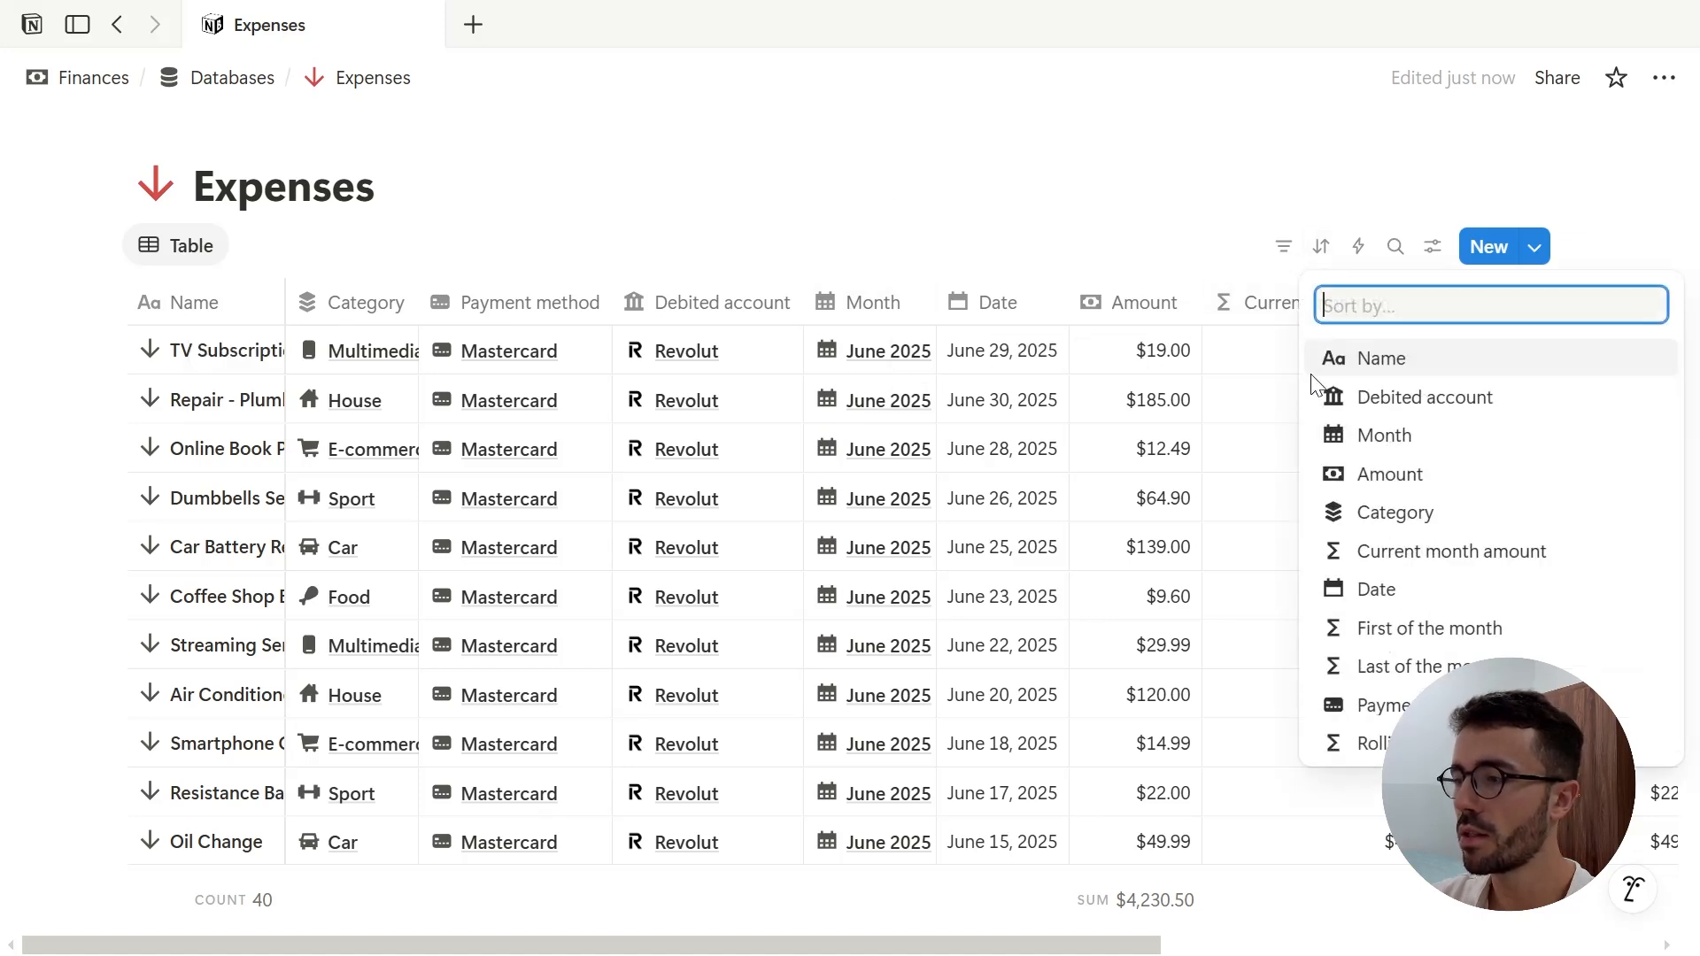
pyautogui.click(1376, 592)
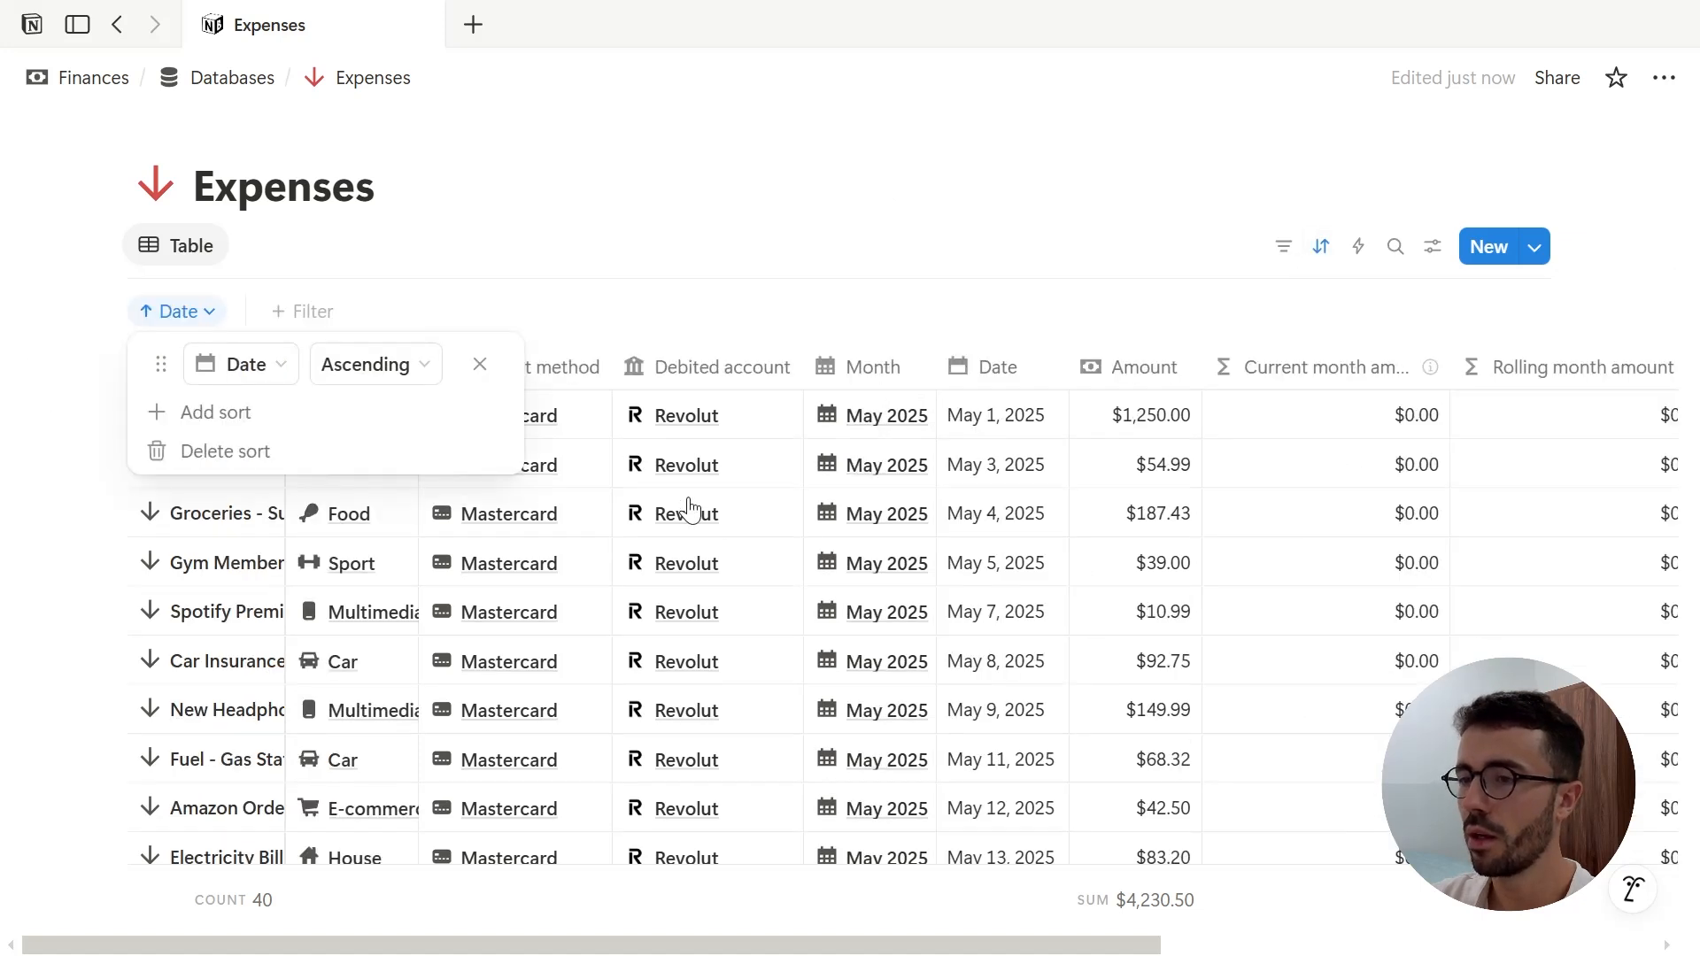
pyautogui.click(390, 379)
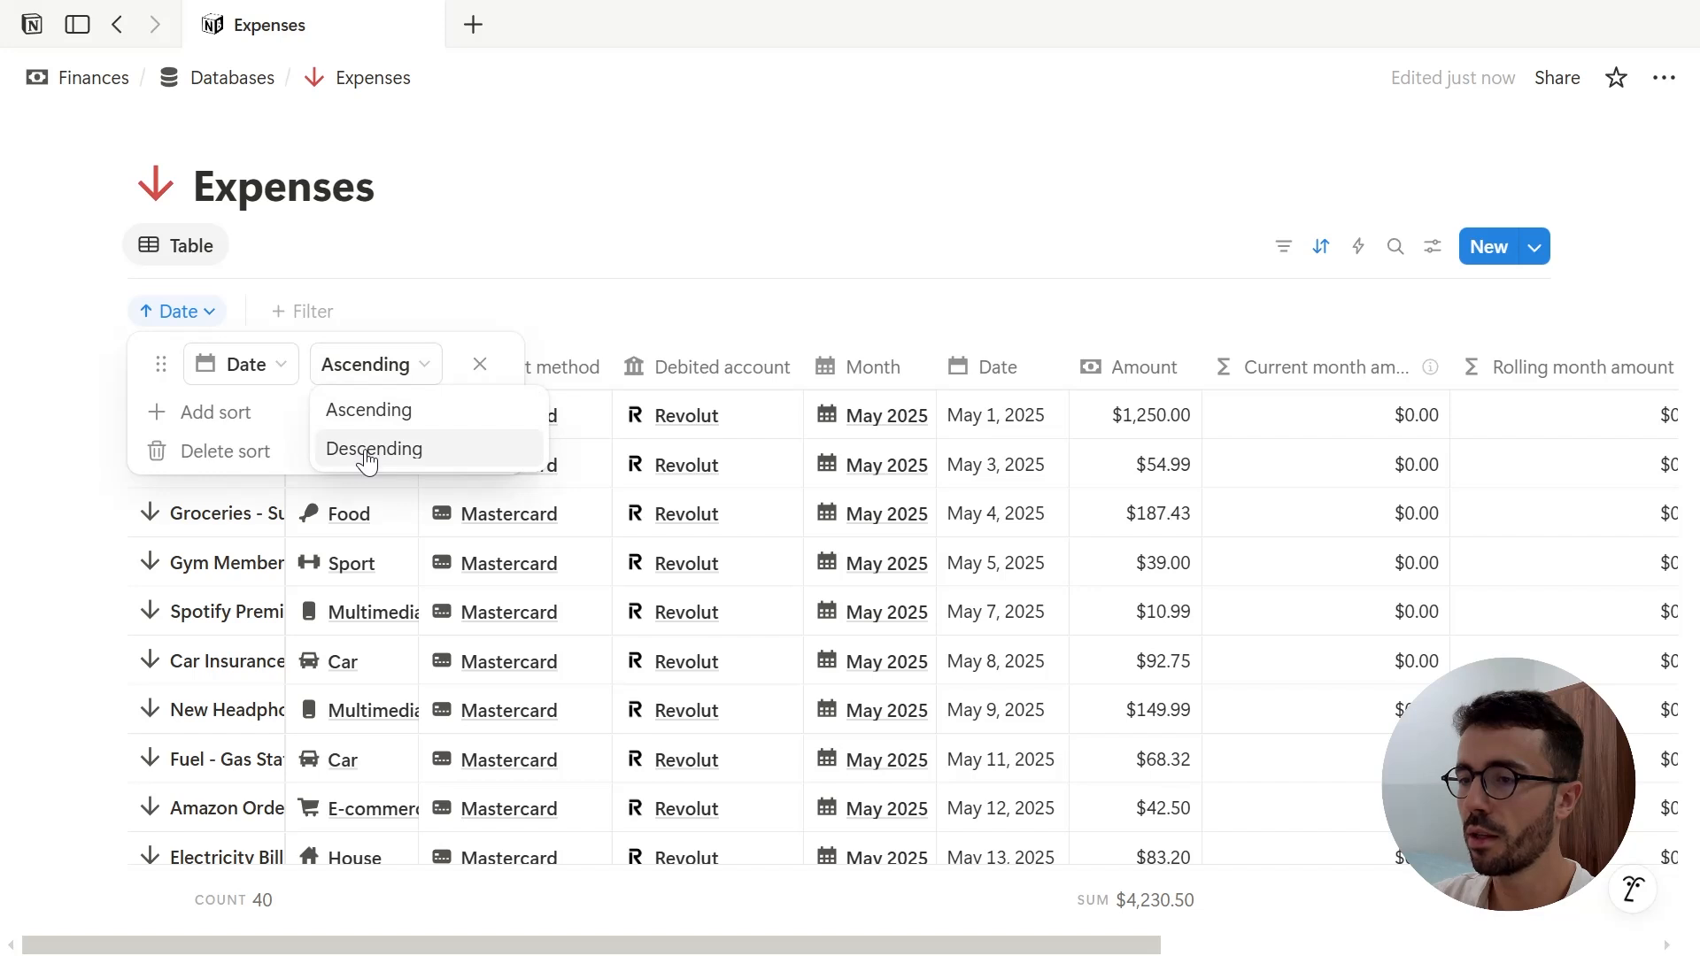
pyautogui.click(370, 448)
# Add a second sort on Amount in descending order beneath the Date sort.
pyautogui.click(262, 411)
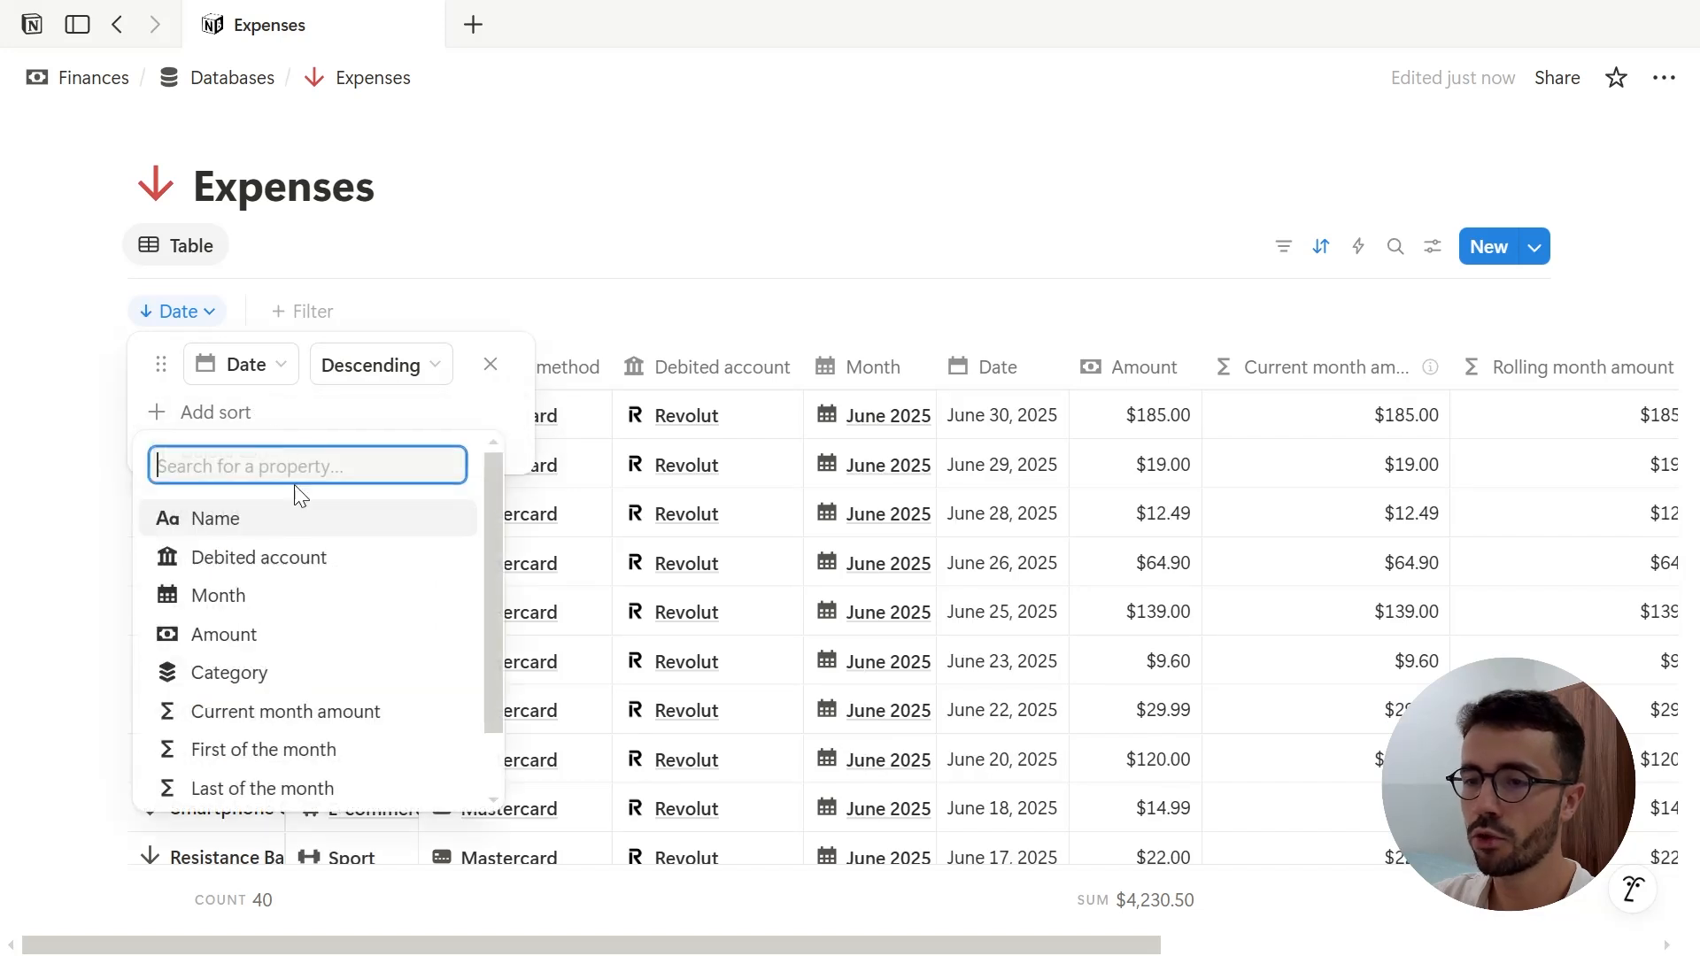
pyautogui.click(296, 639)
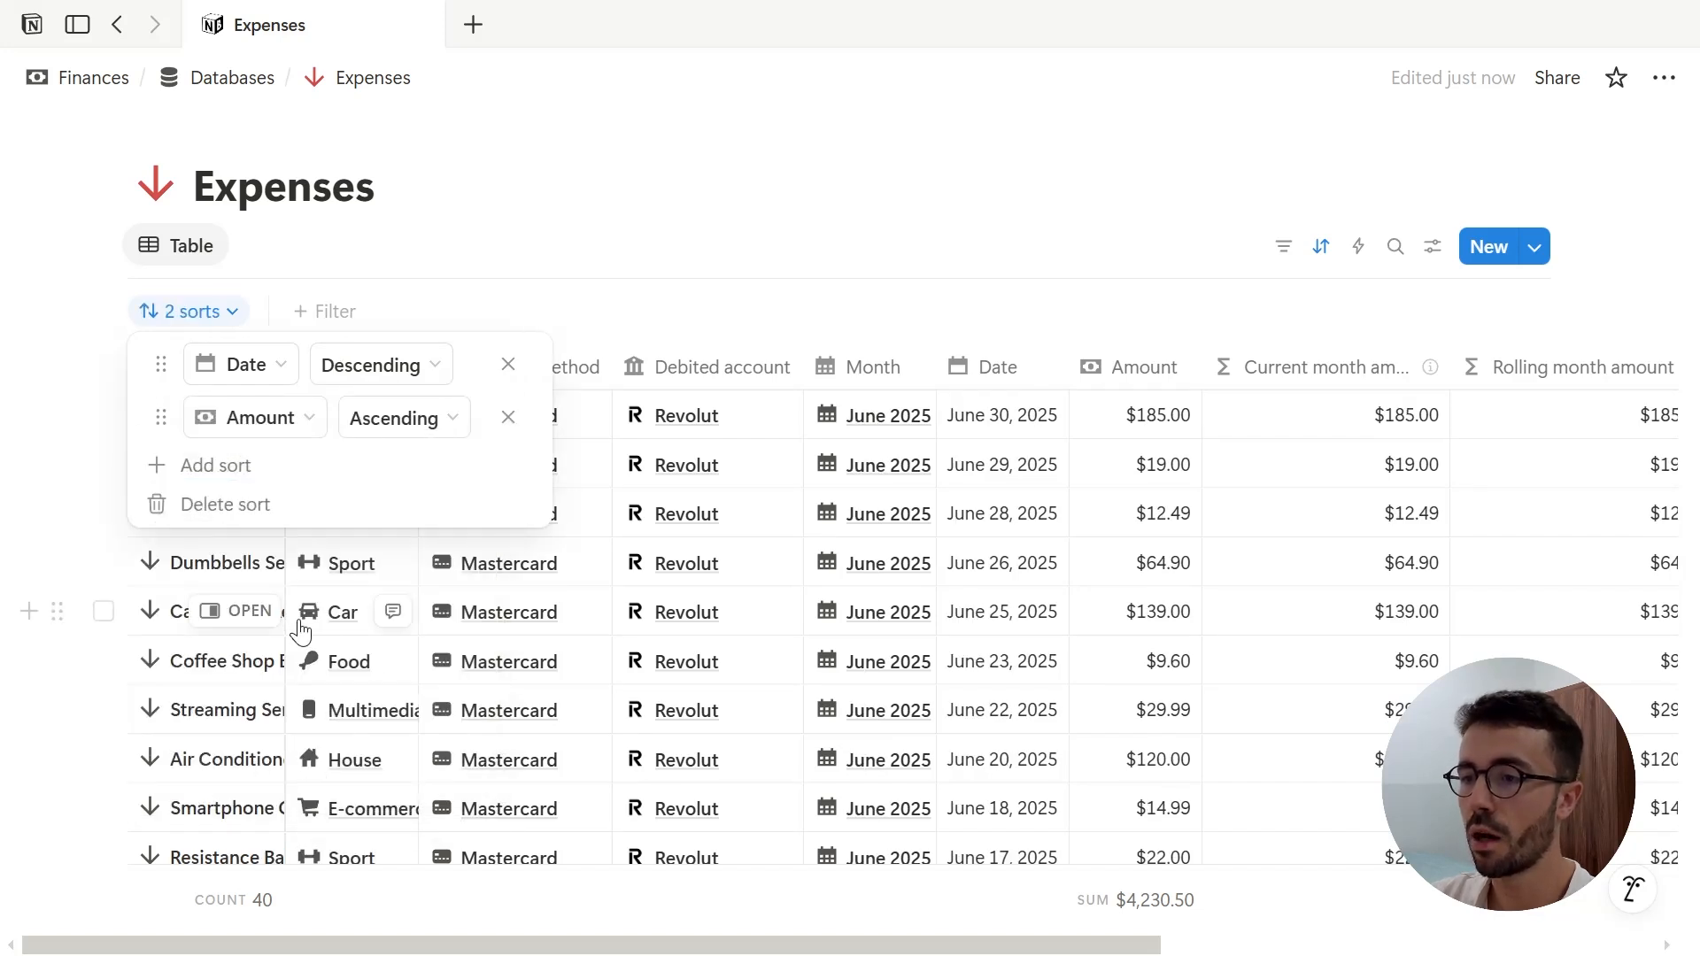
pyautogui.click(406, 423)
pyautogui.click(387, 505)
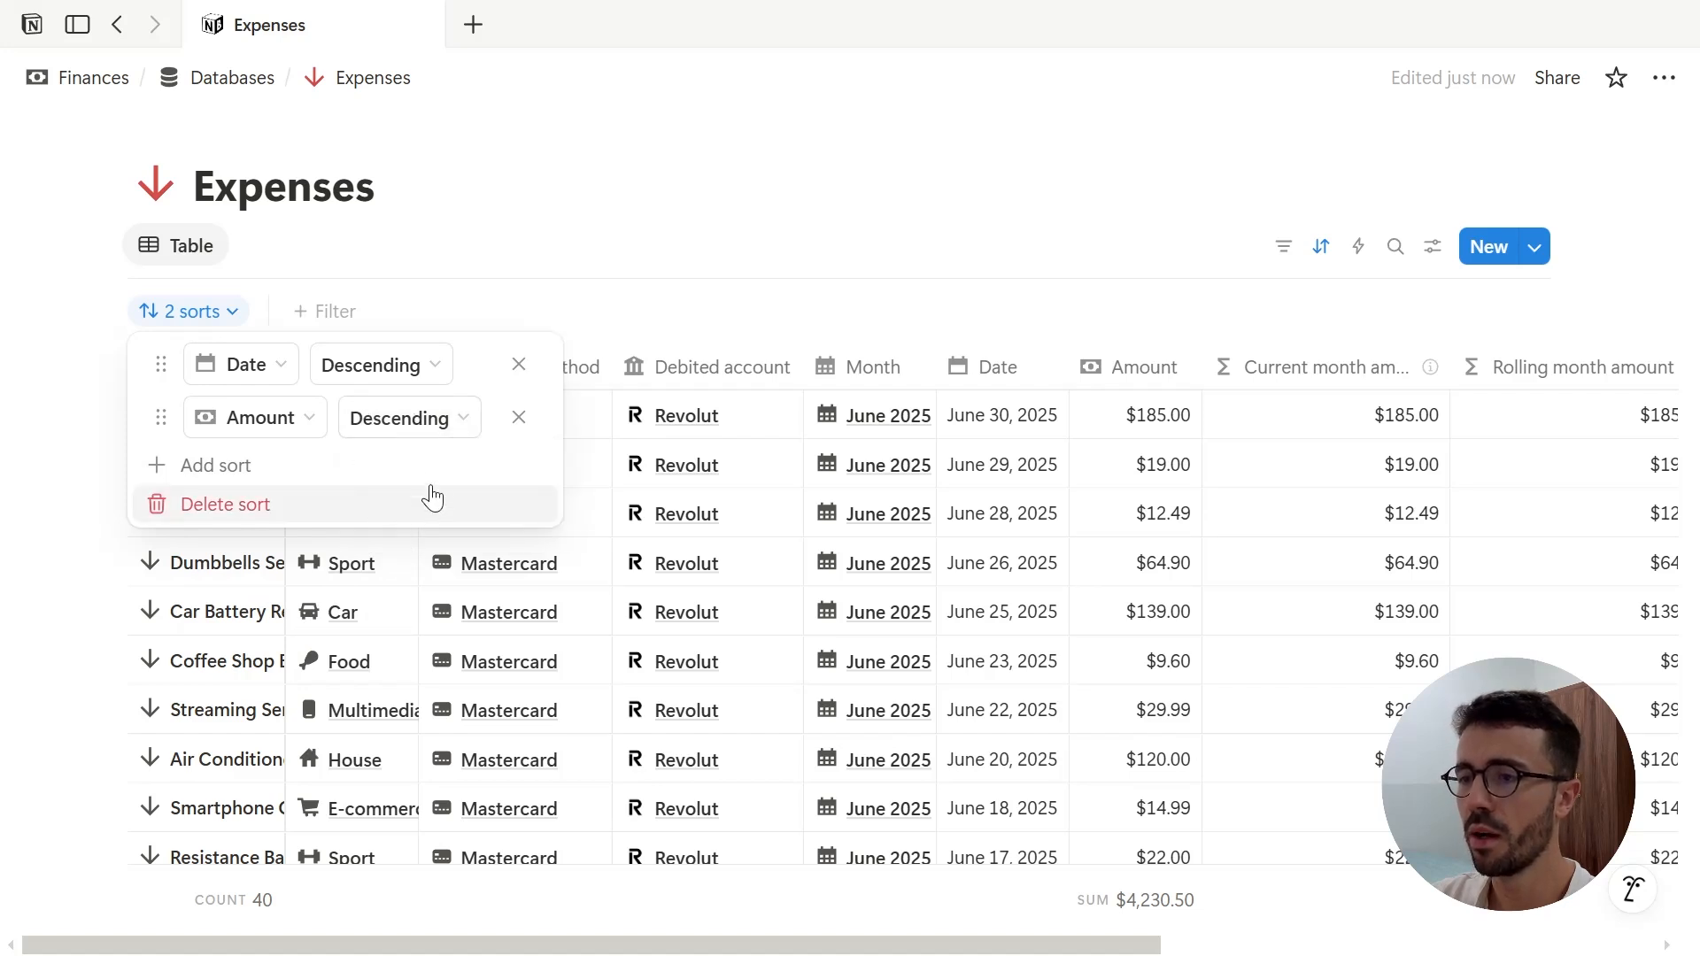
# Group the Expenses table by Category.
pyautogui.click(1436, 245)
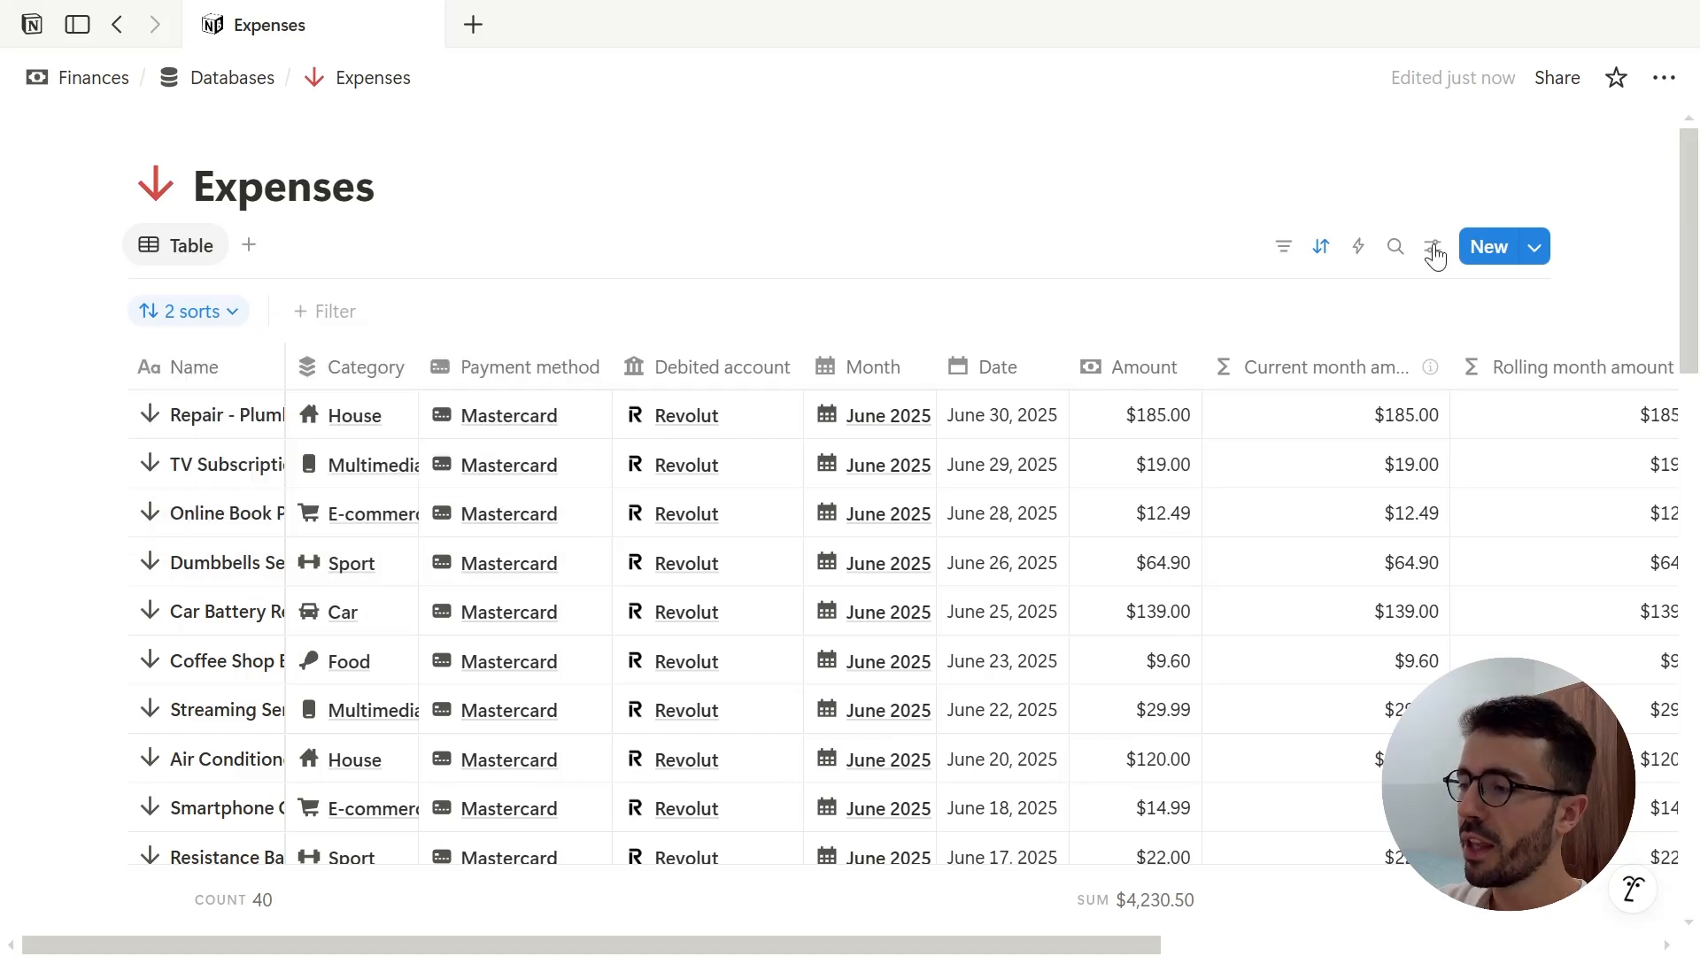
pyautogui.click(1436, 252)
pyautogui.click(1362, 576)
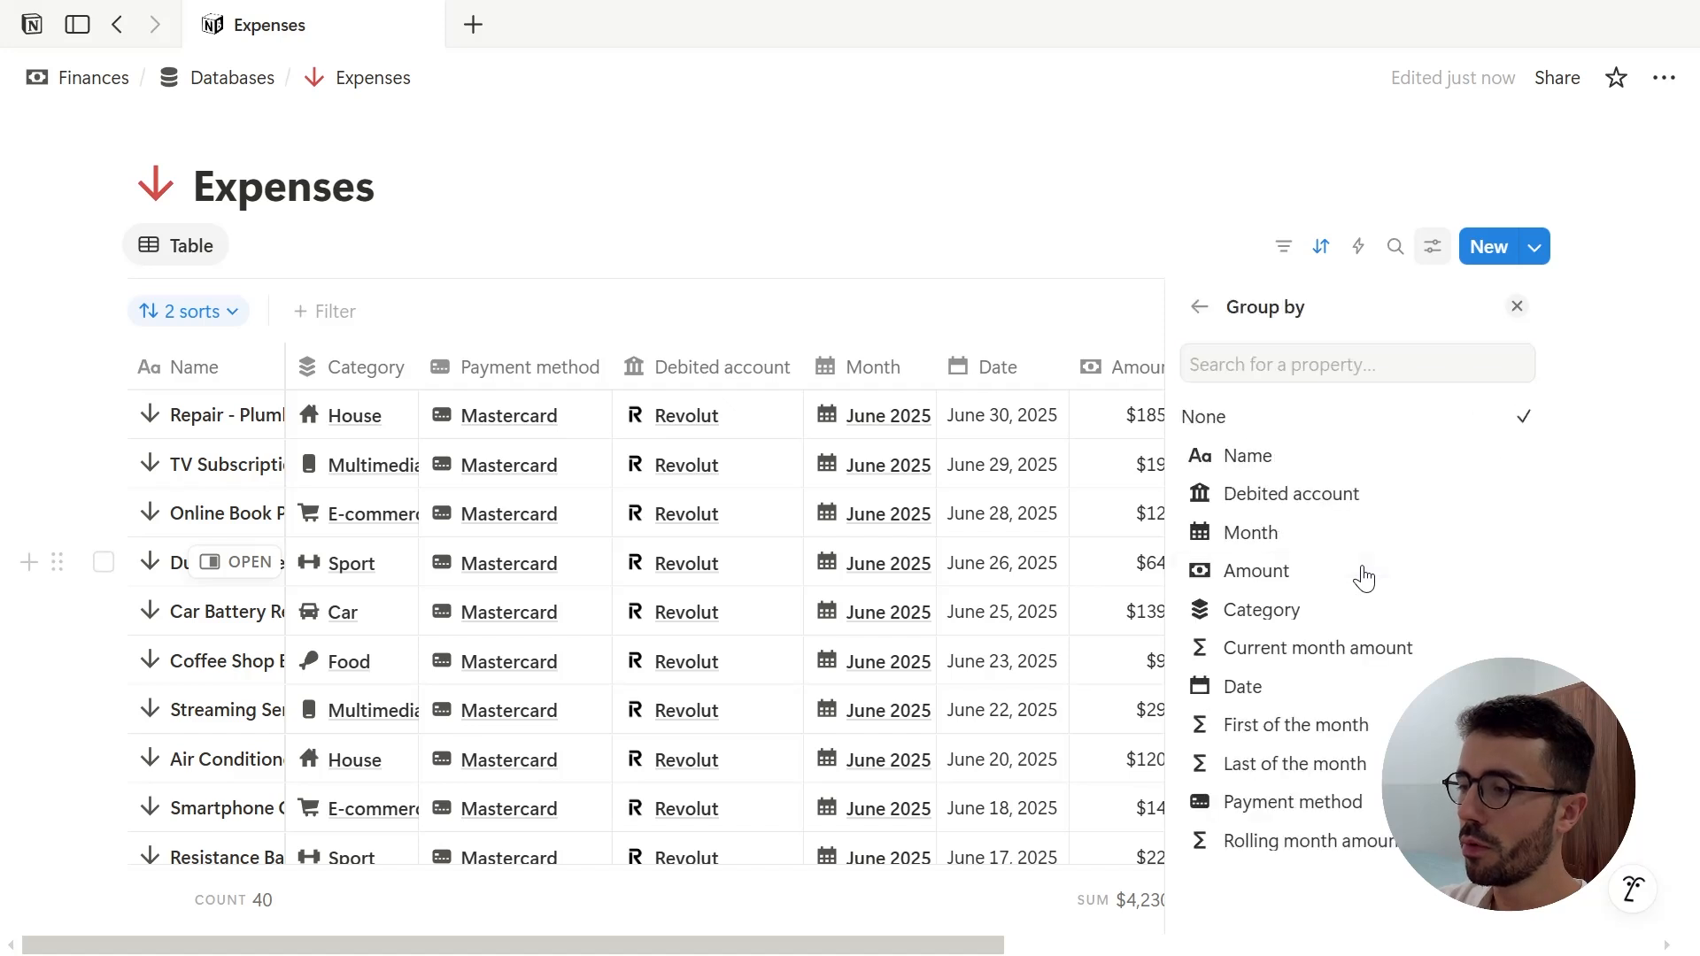
pyautogui.click(1349, 611)
# Set the Category groups to manual order and stop hiding empty groups.
pyautogui.click(1474, 395)
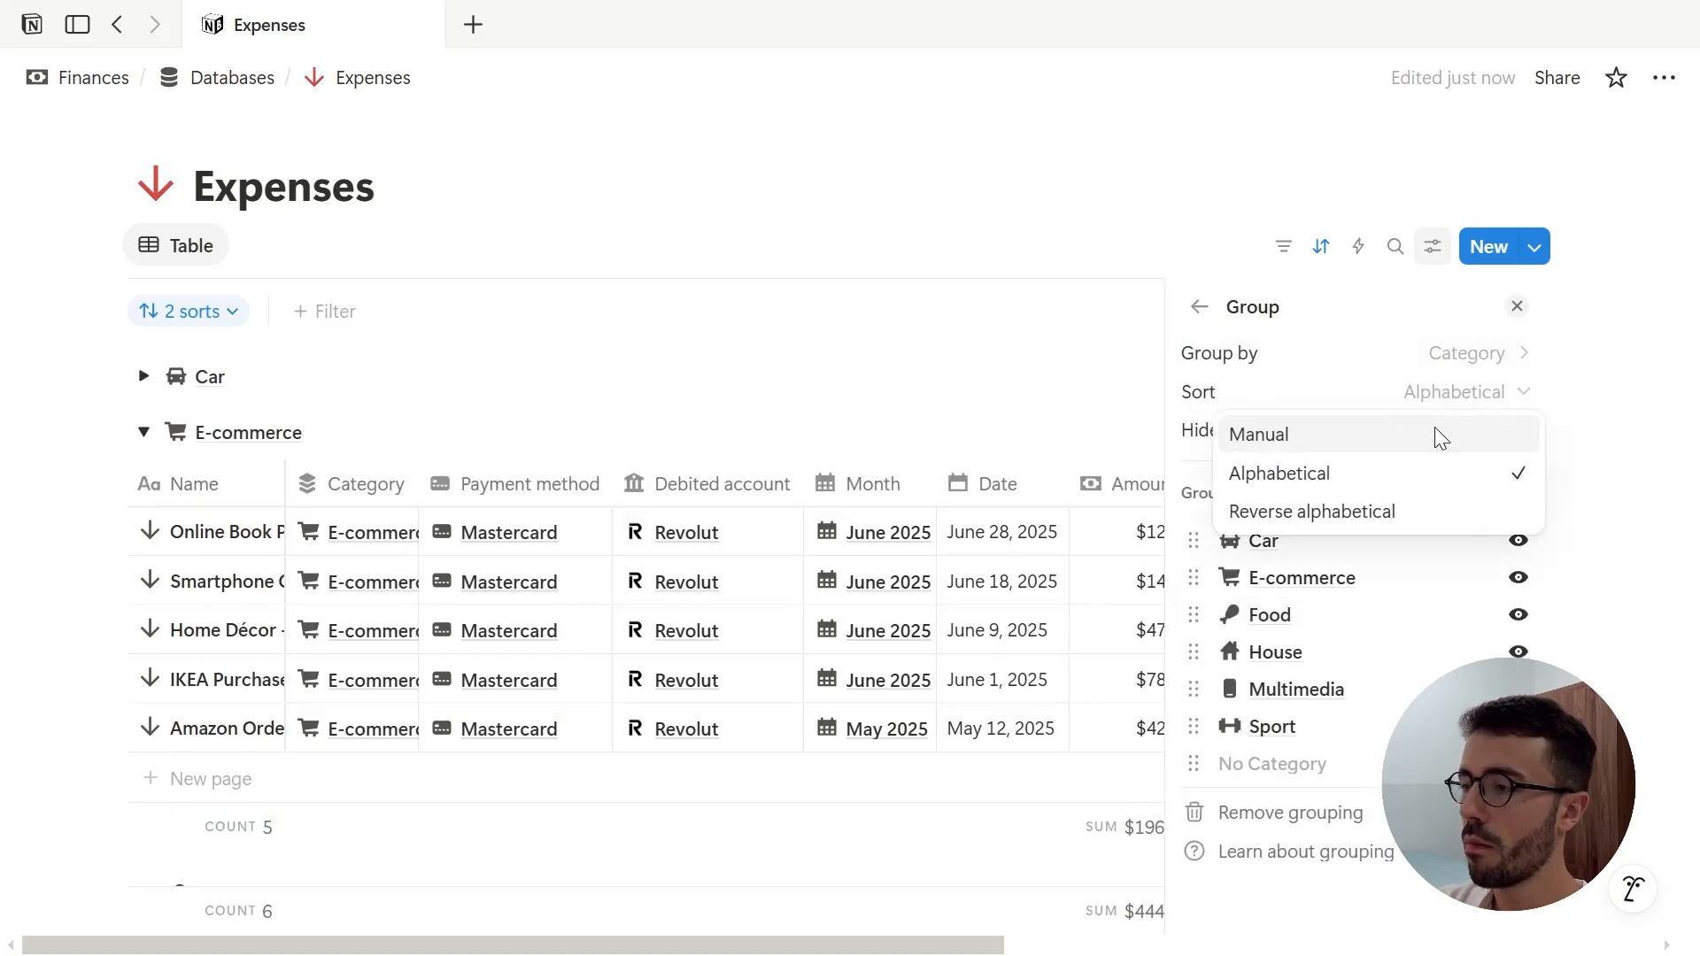
pyautogui.click(1438, 436)
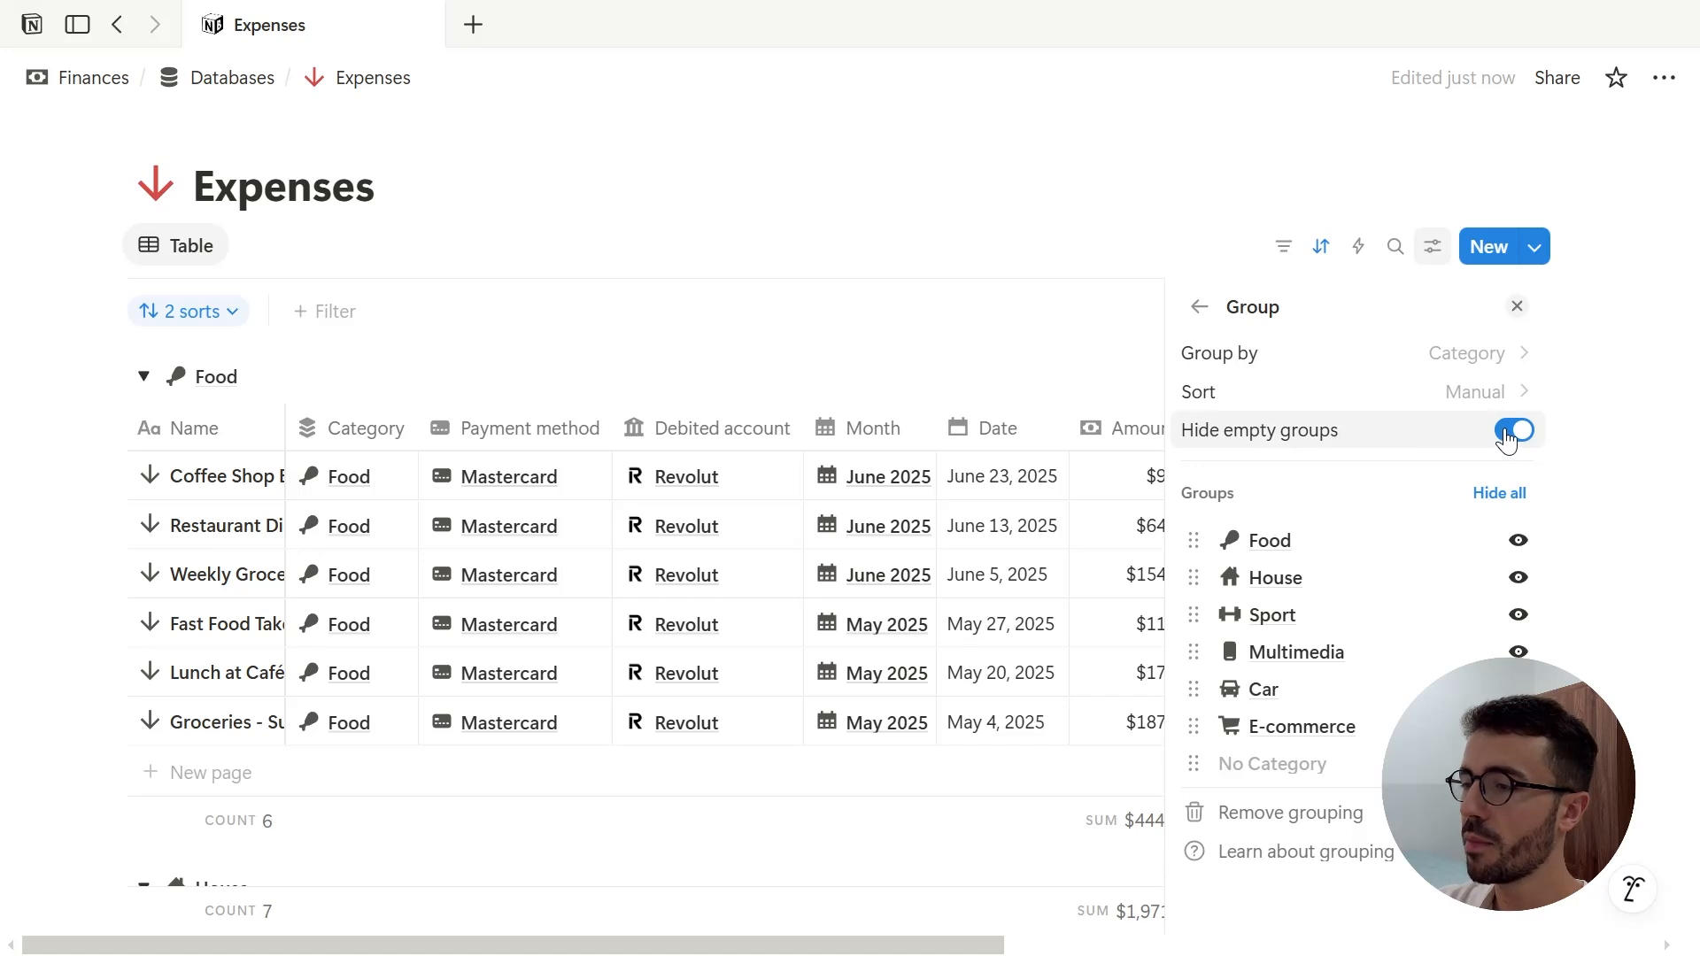
pyautogui.click(1508, 439)
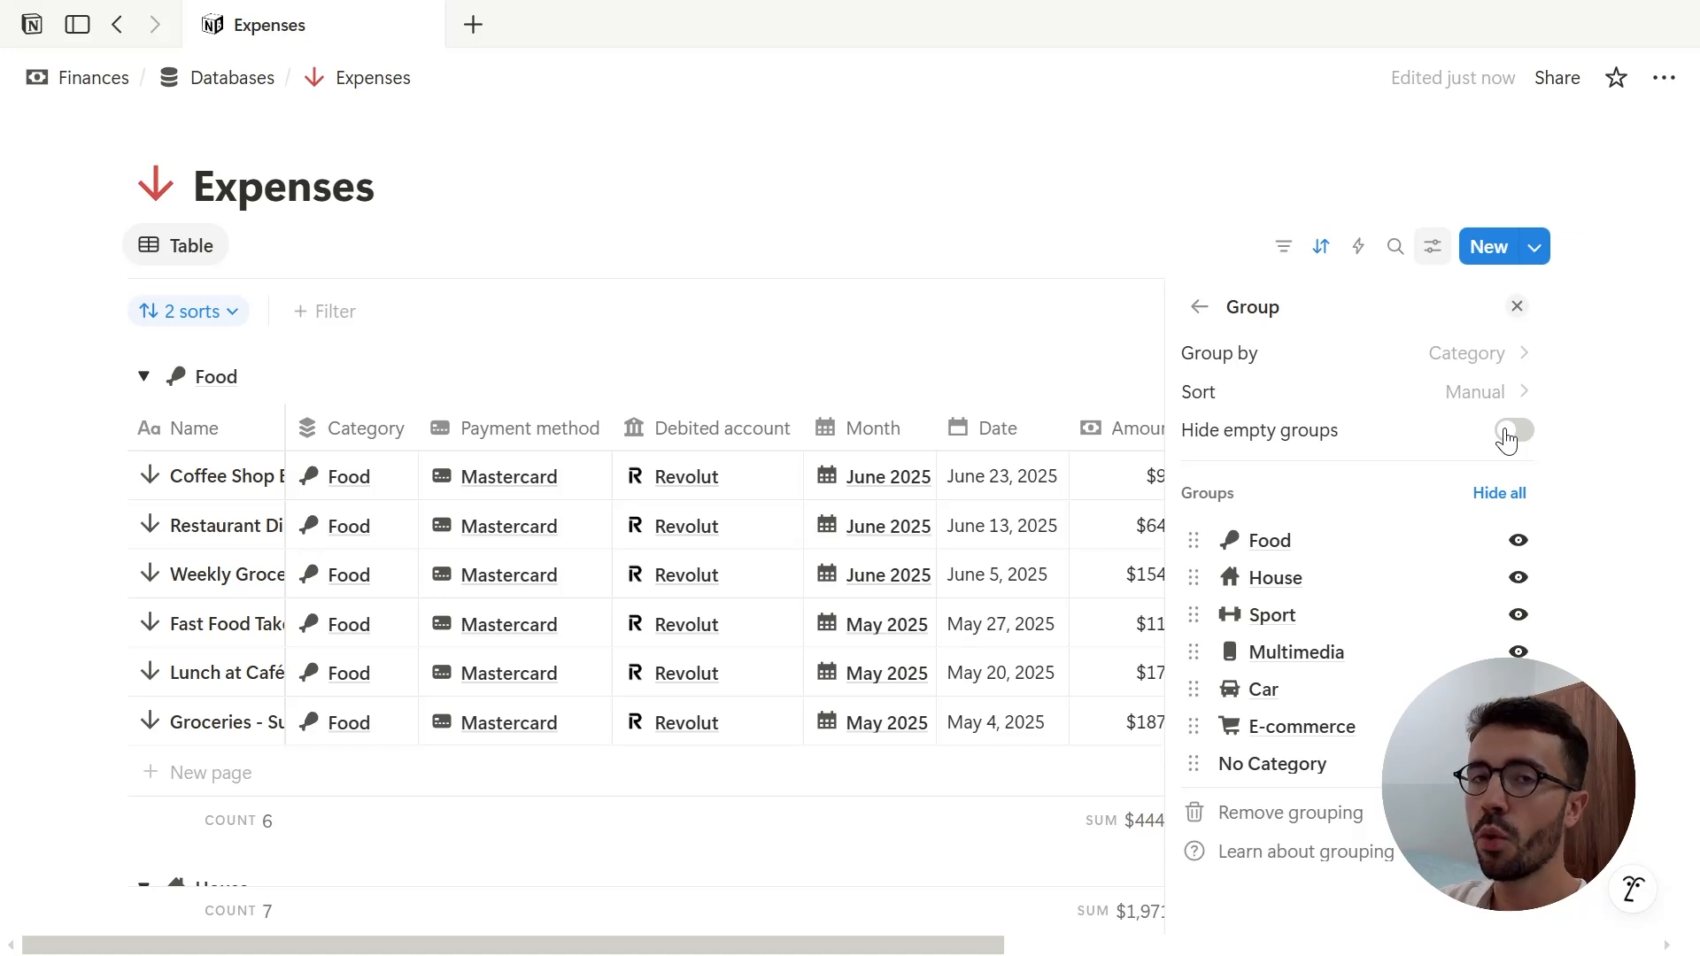
# Group the expenses by Date per month, with the newest month first.
pyautogui.click(1426, 357)
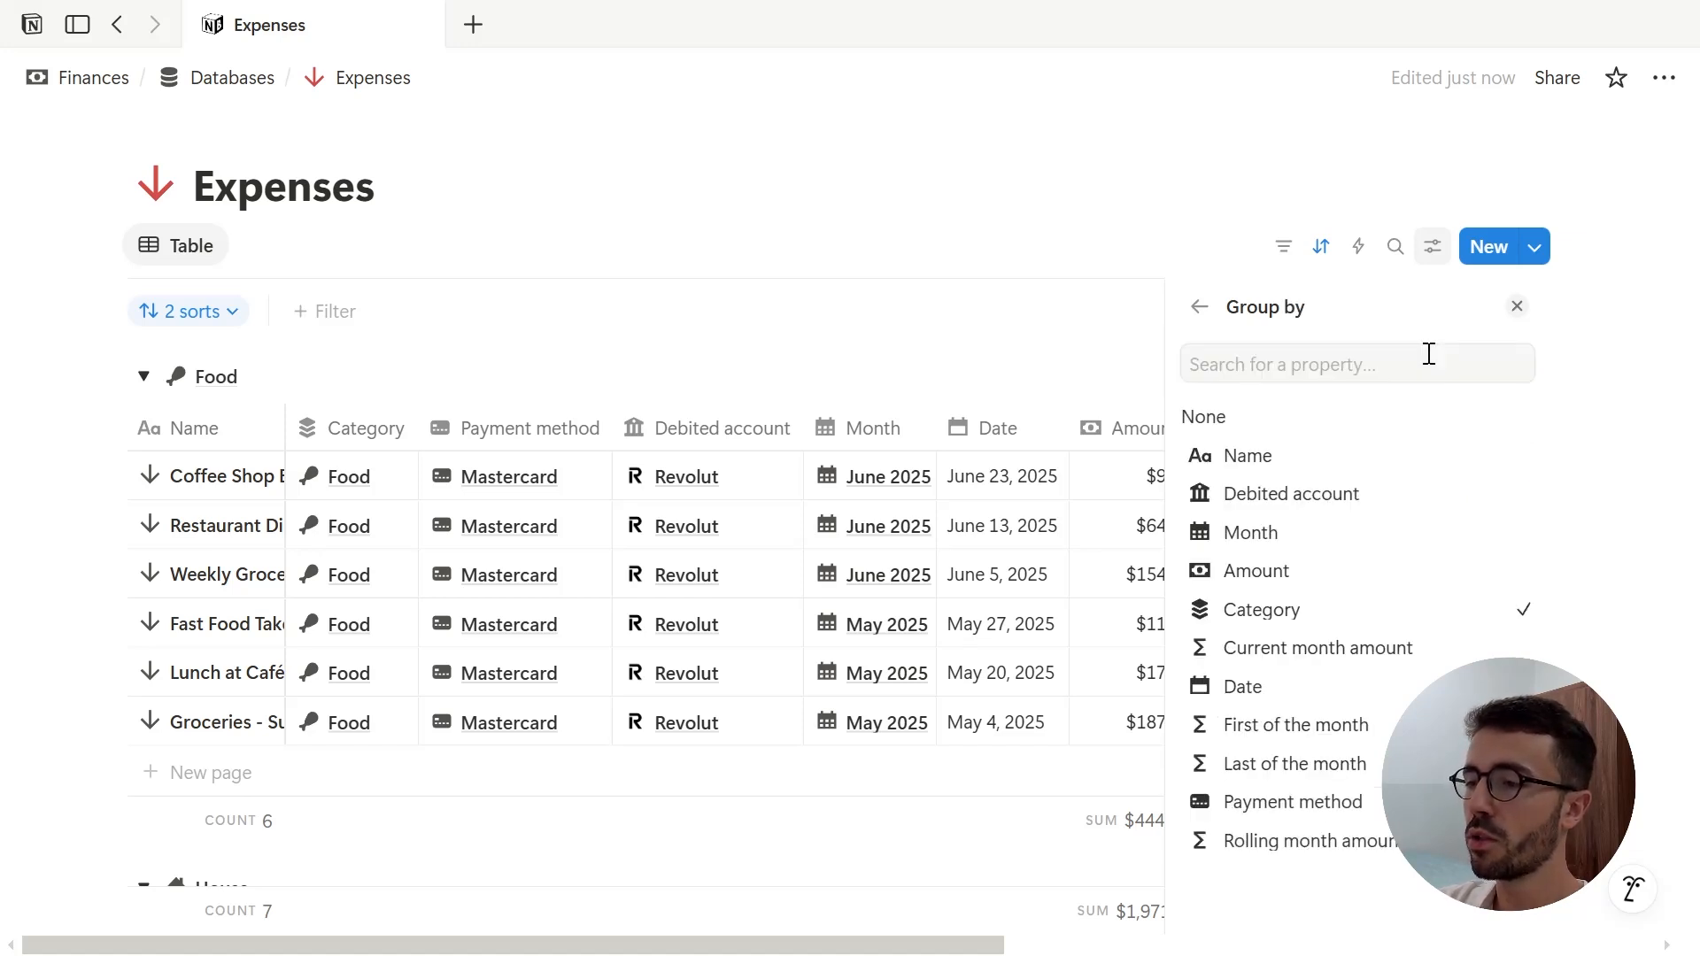
pyautogui.click(1387, 684)
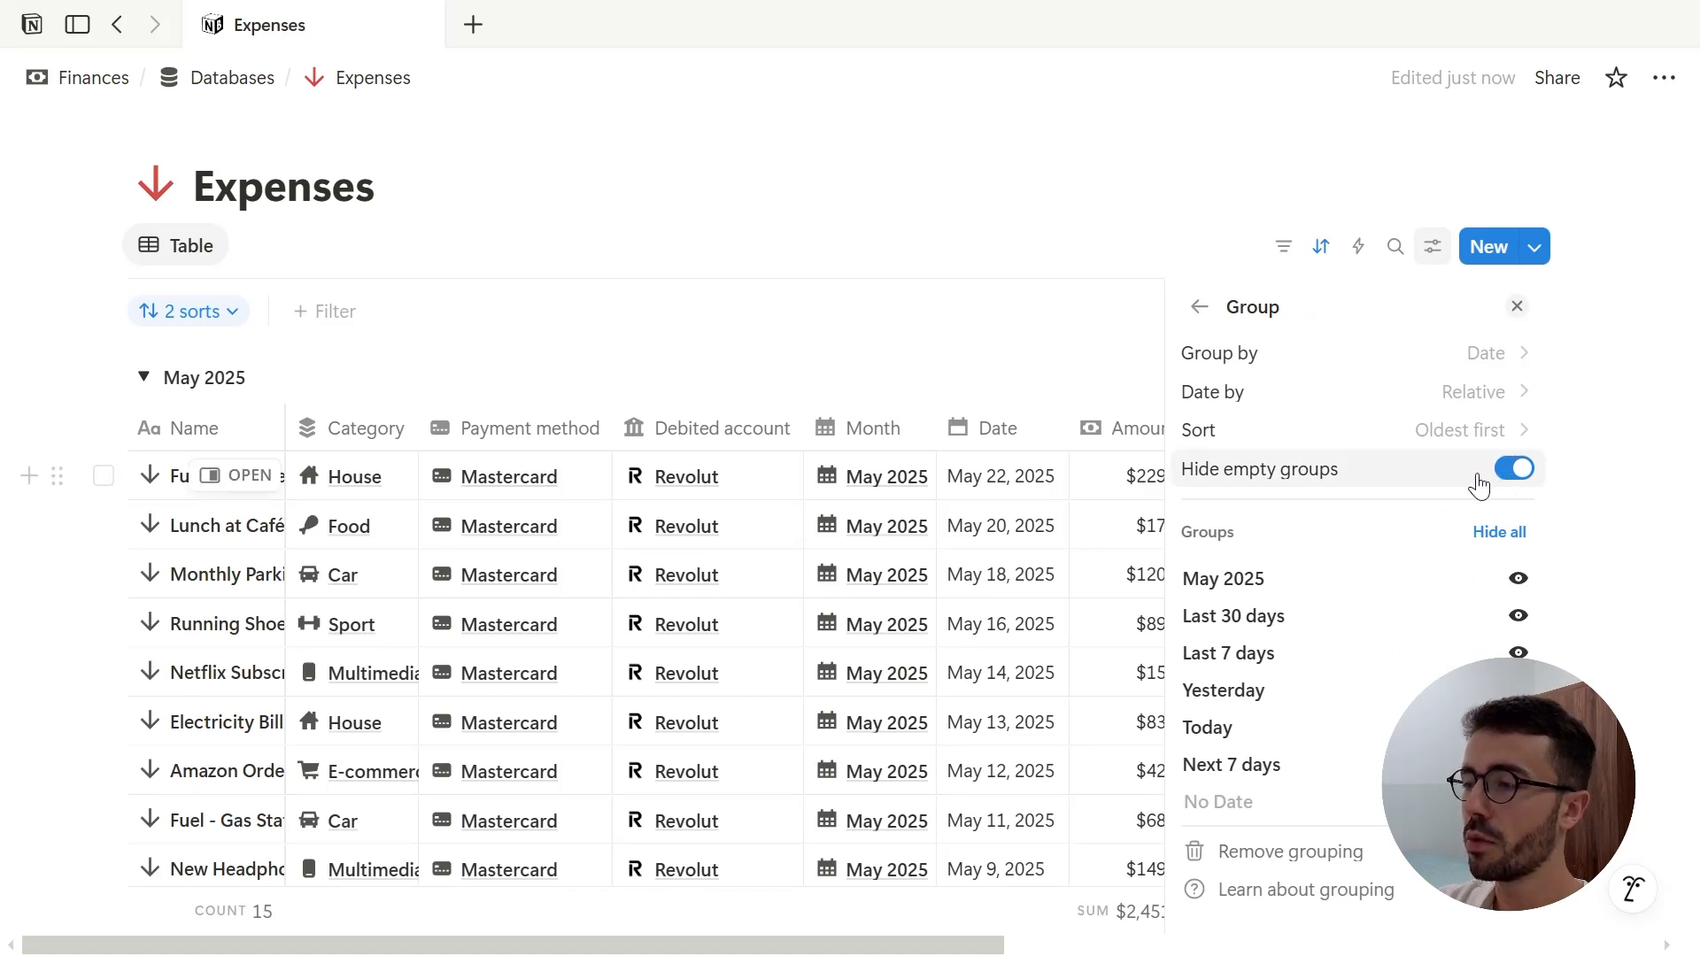
pyautogui.click(1411, 402)
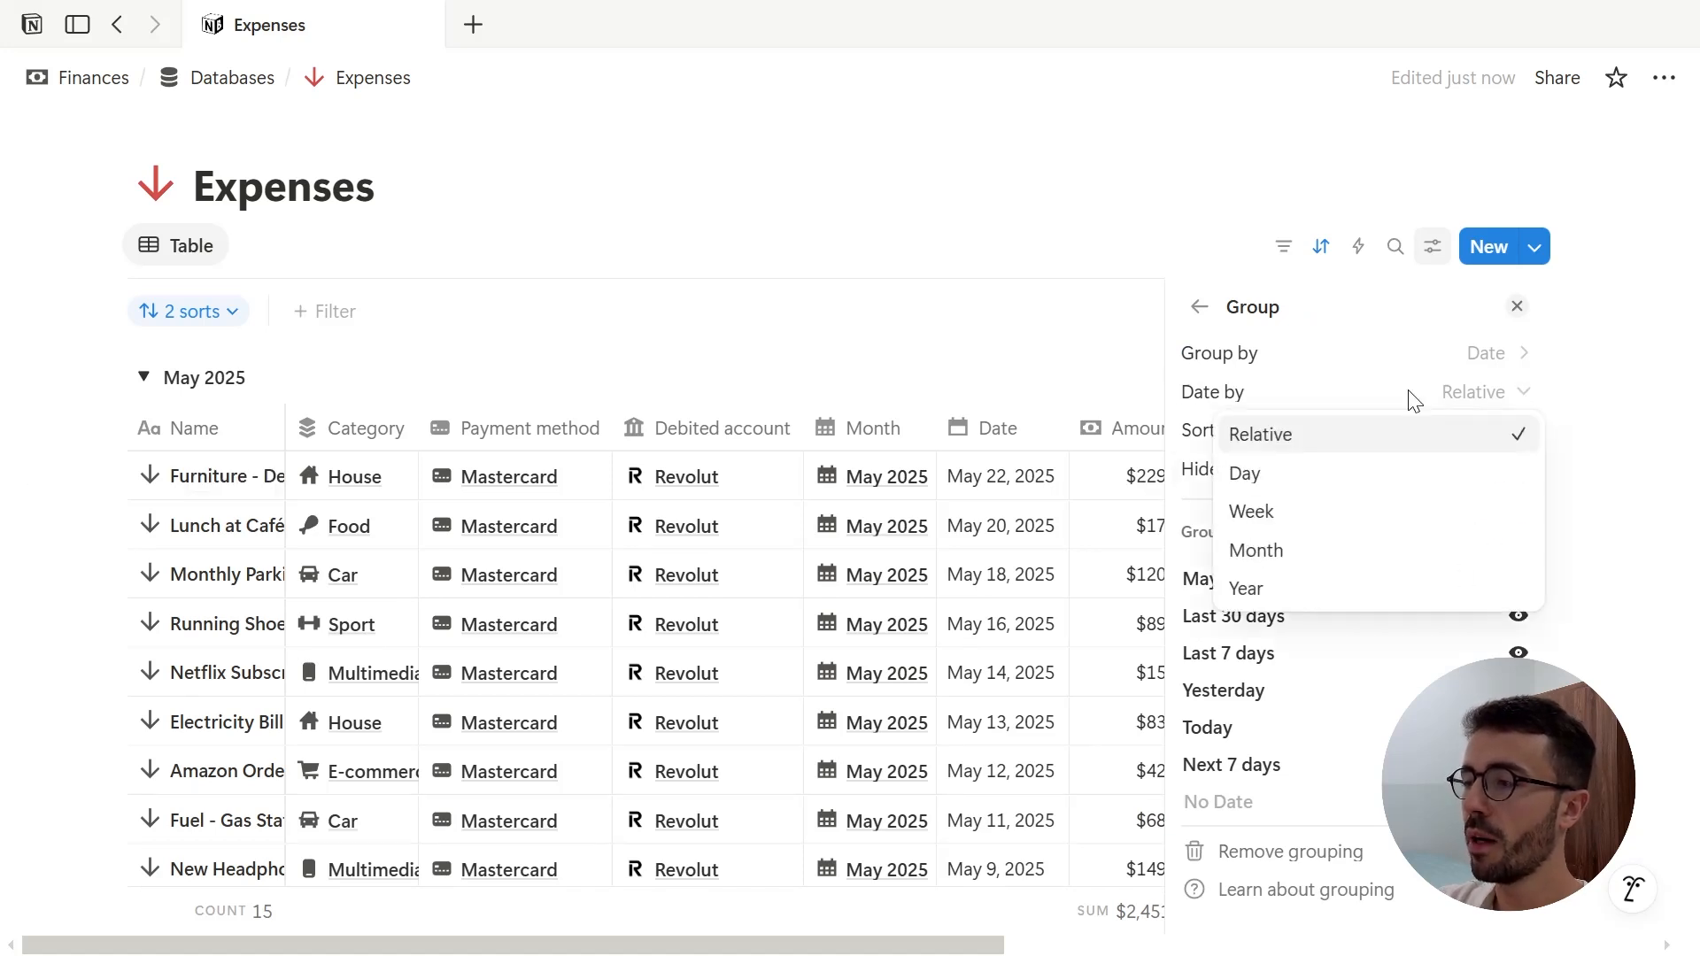
pyautogui.click(1372, 551)
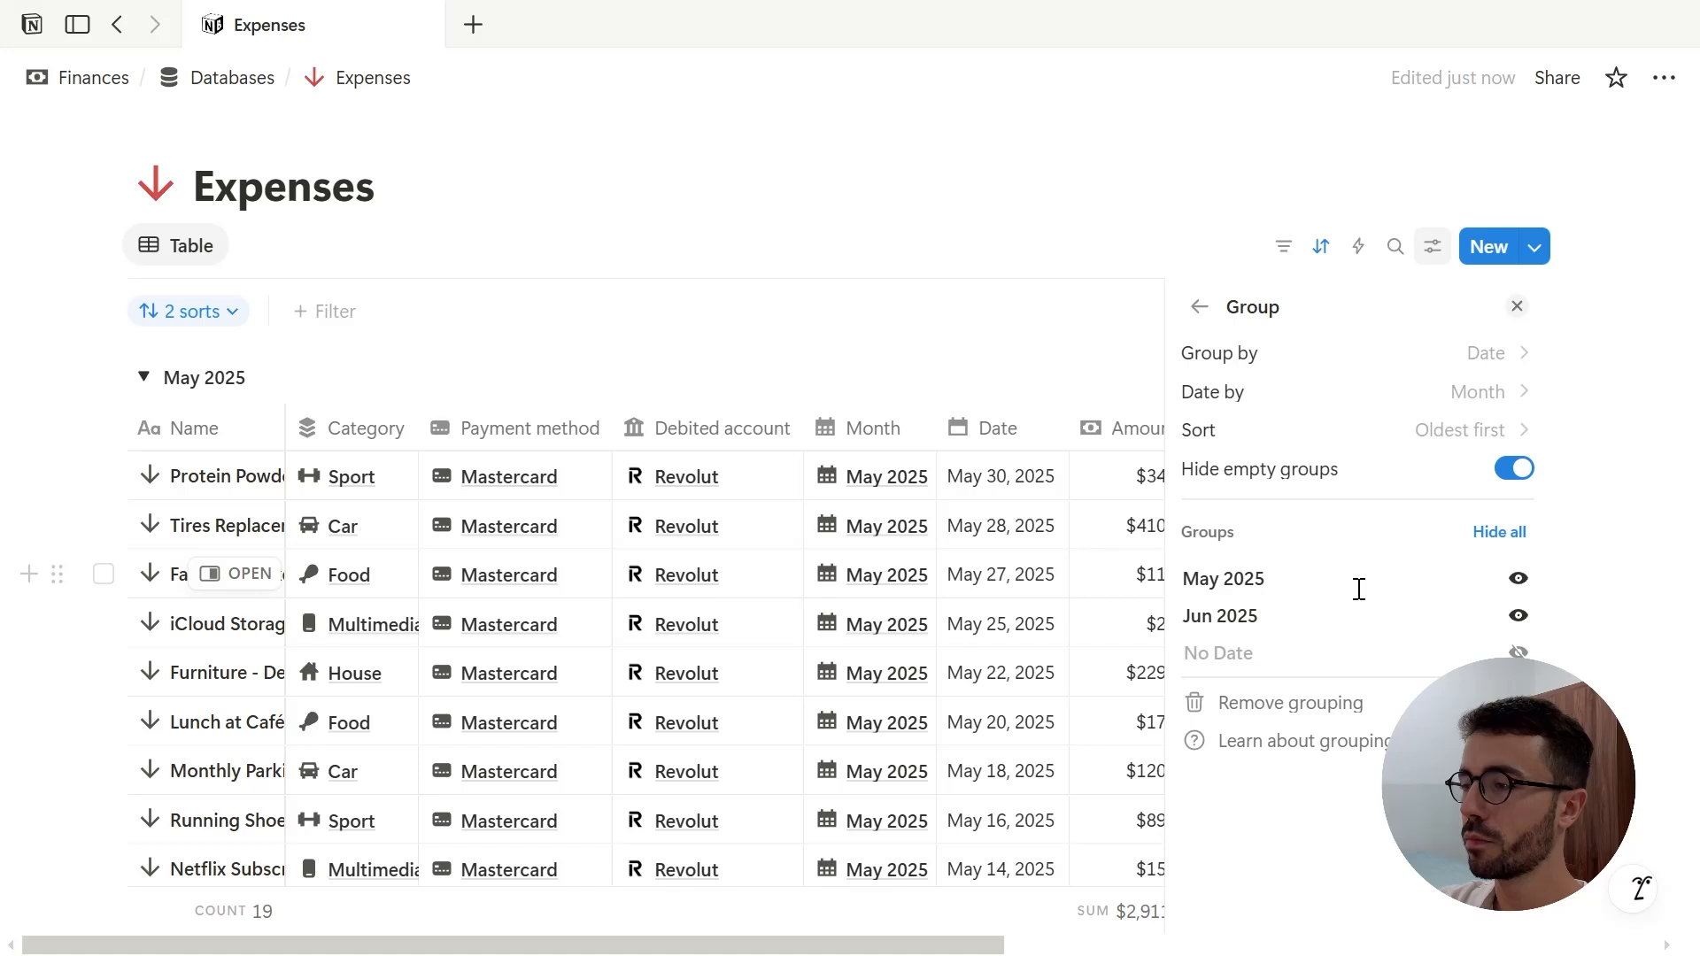
pyautogui.click(1430, 440)
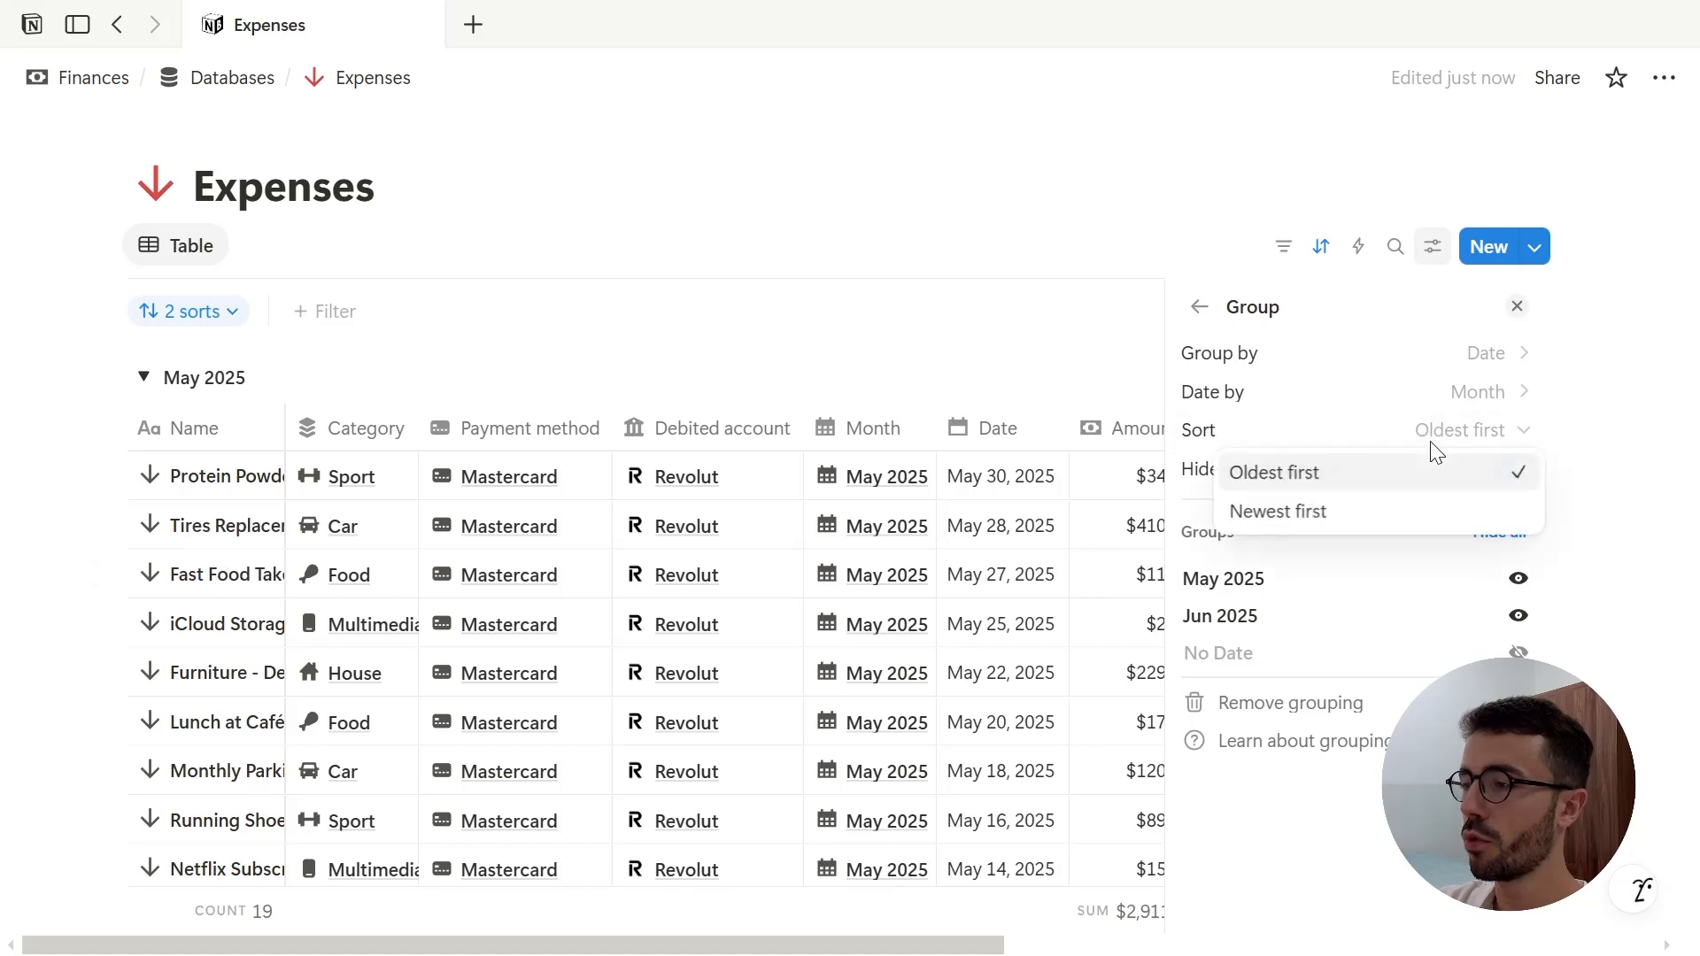
pyautogui.click(1317, 531)
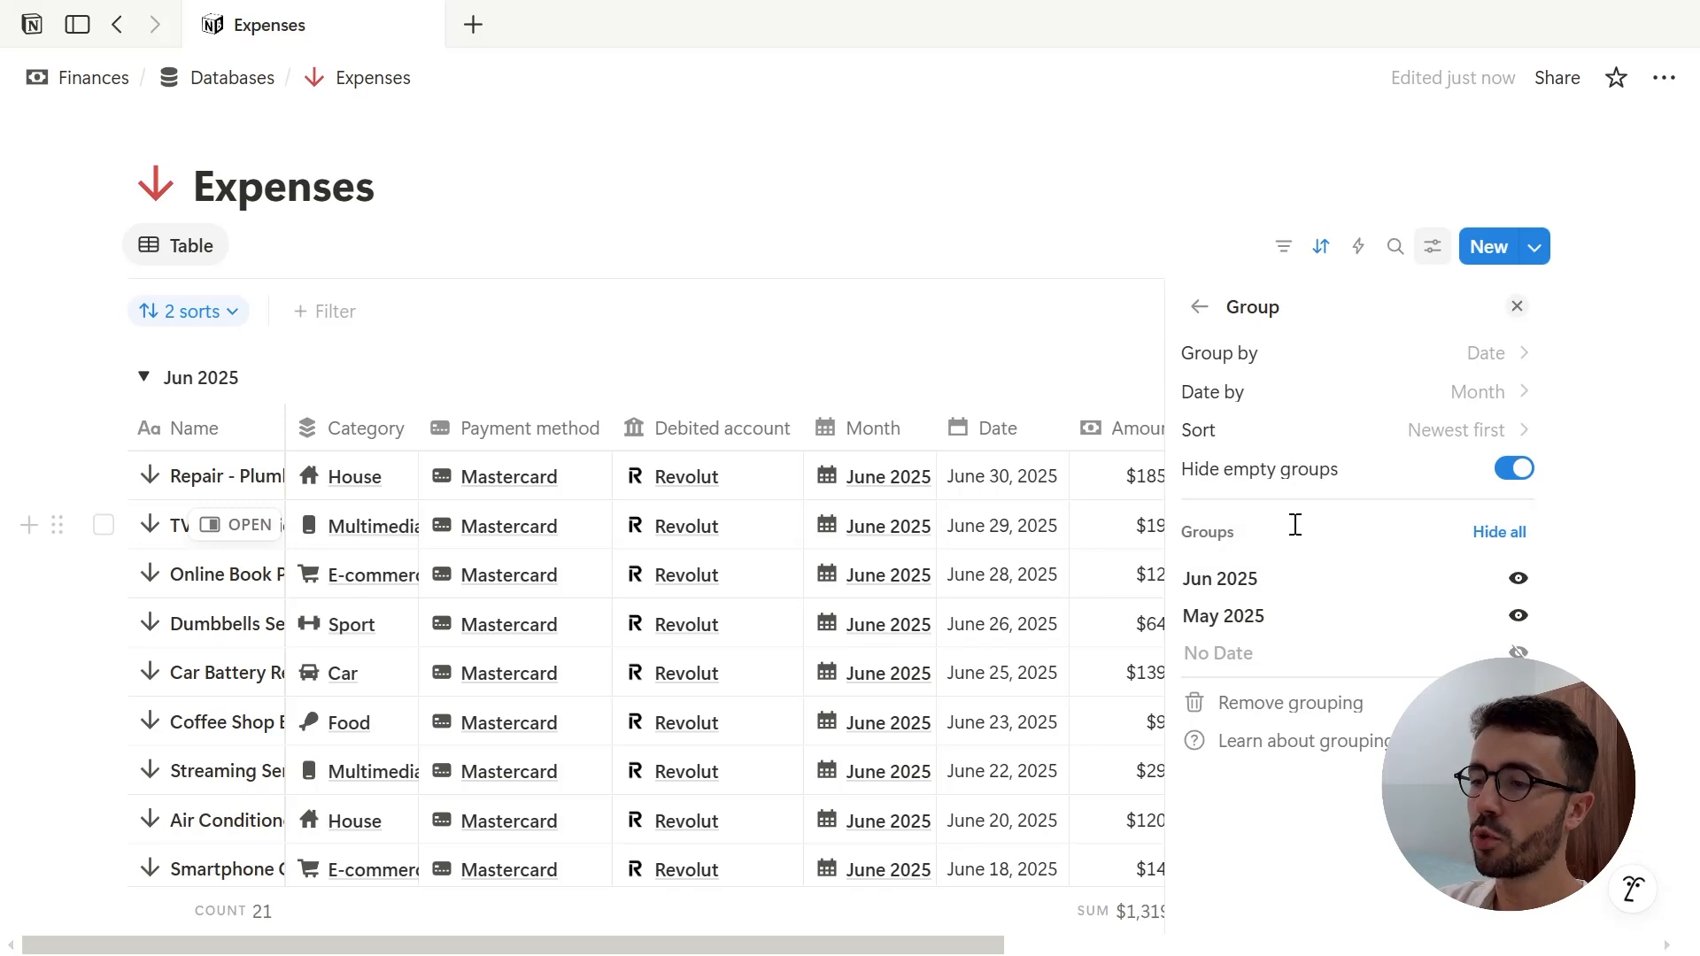
# Look over the monthly groups and show the aggregation in the Jun 2025 group heading.
pyautogui.scroll(-10, 599, 402)
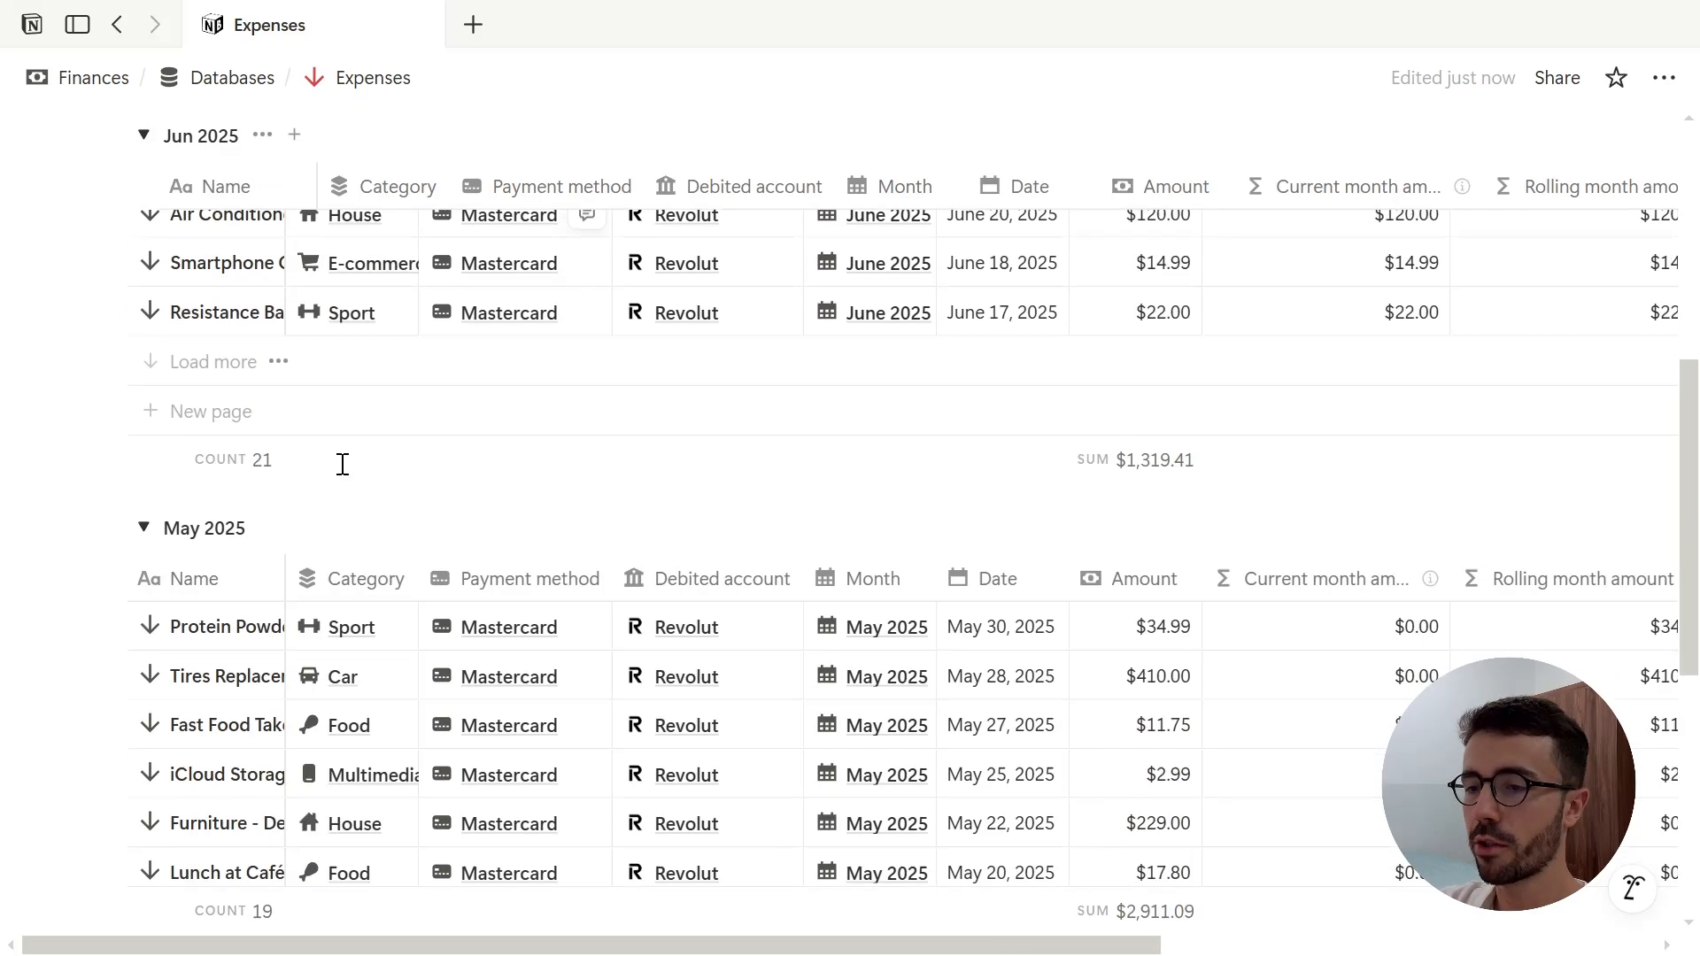
pyautogui.click(144, 347)
pyautogui.scroll(8, 387, 410)
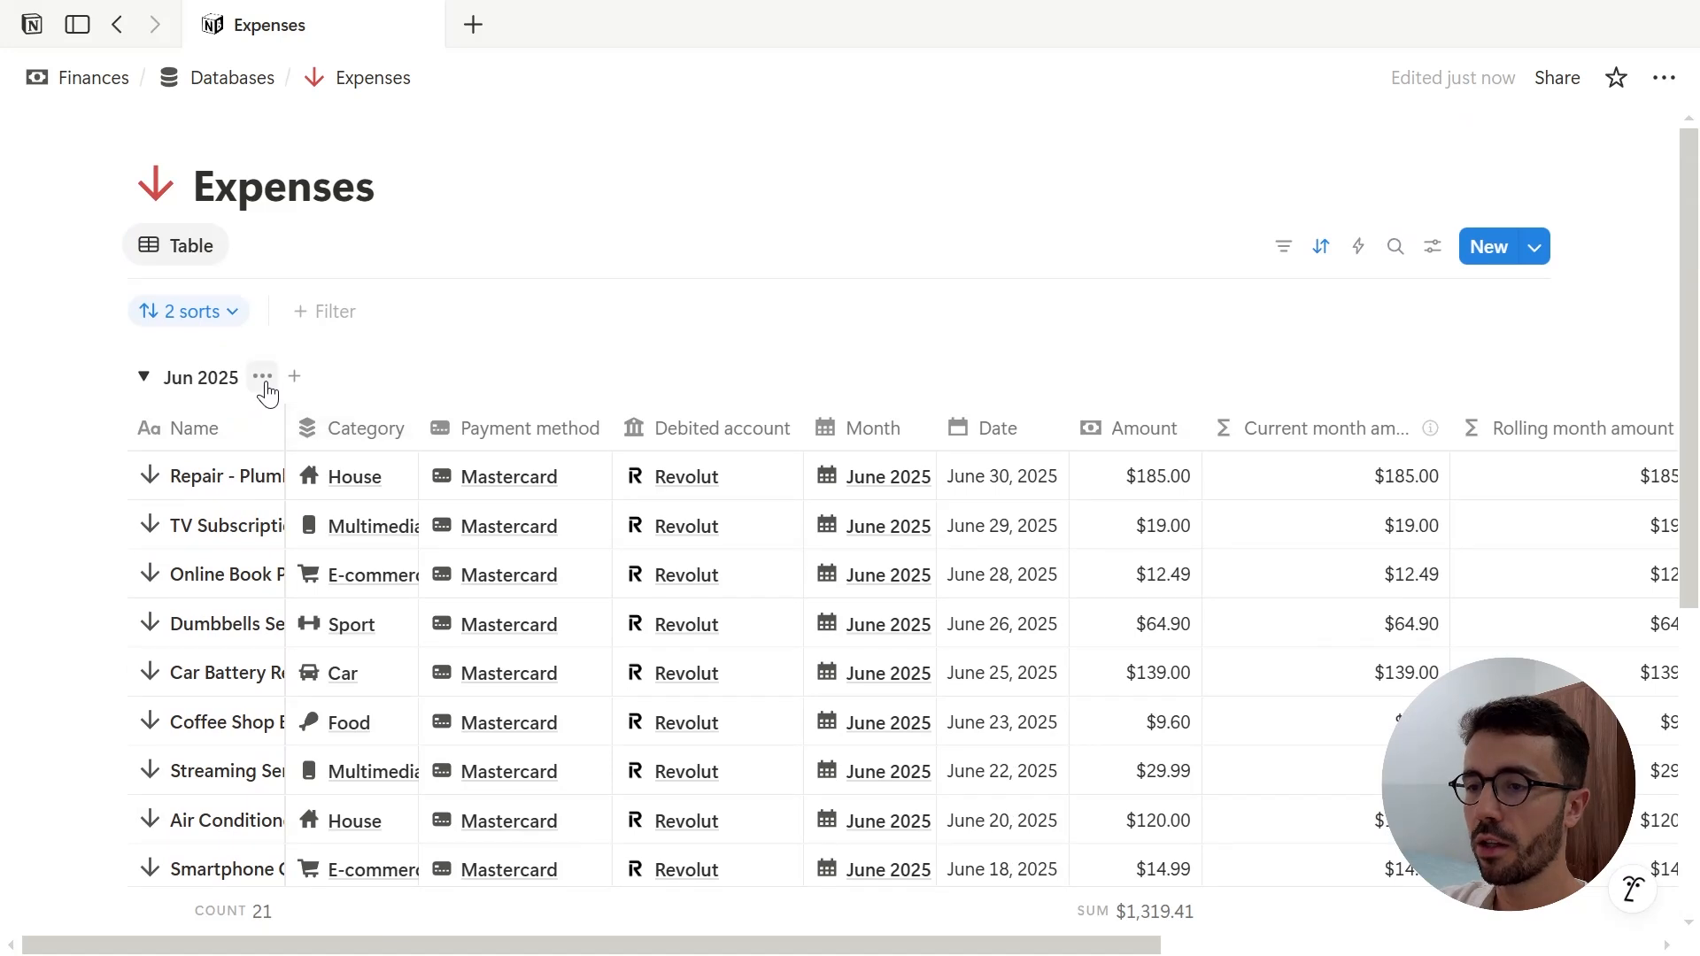
pyautogui.click(264, 379)
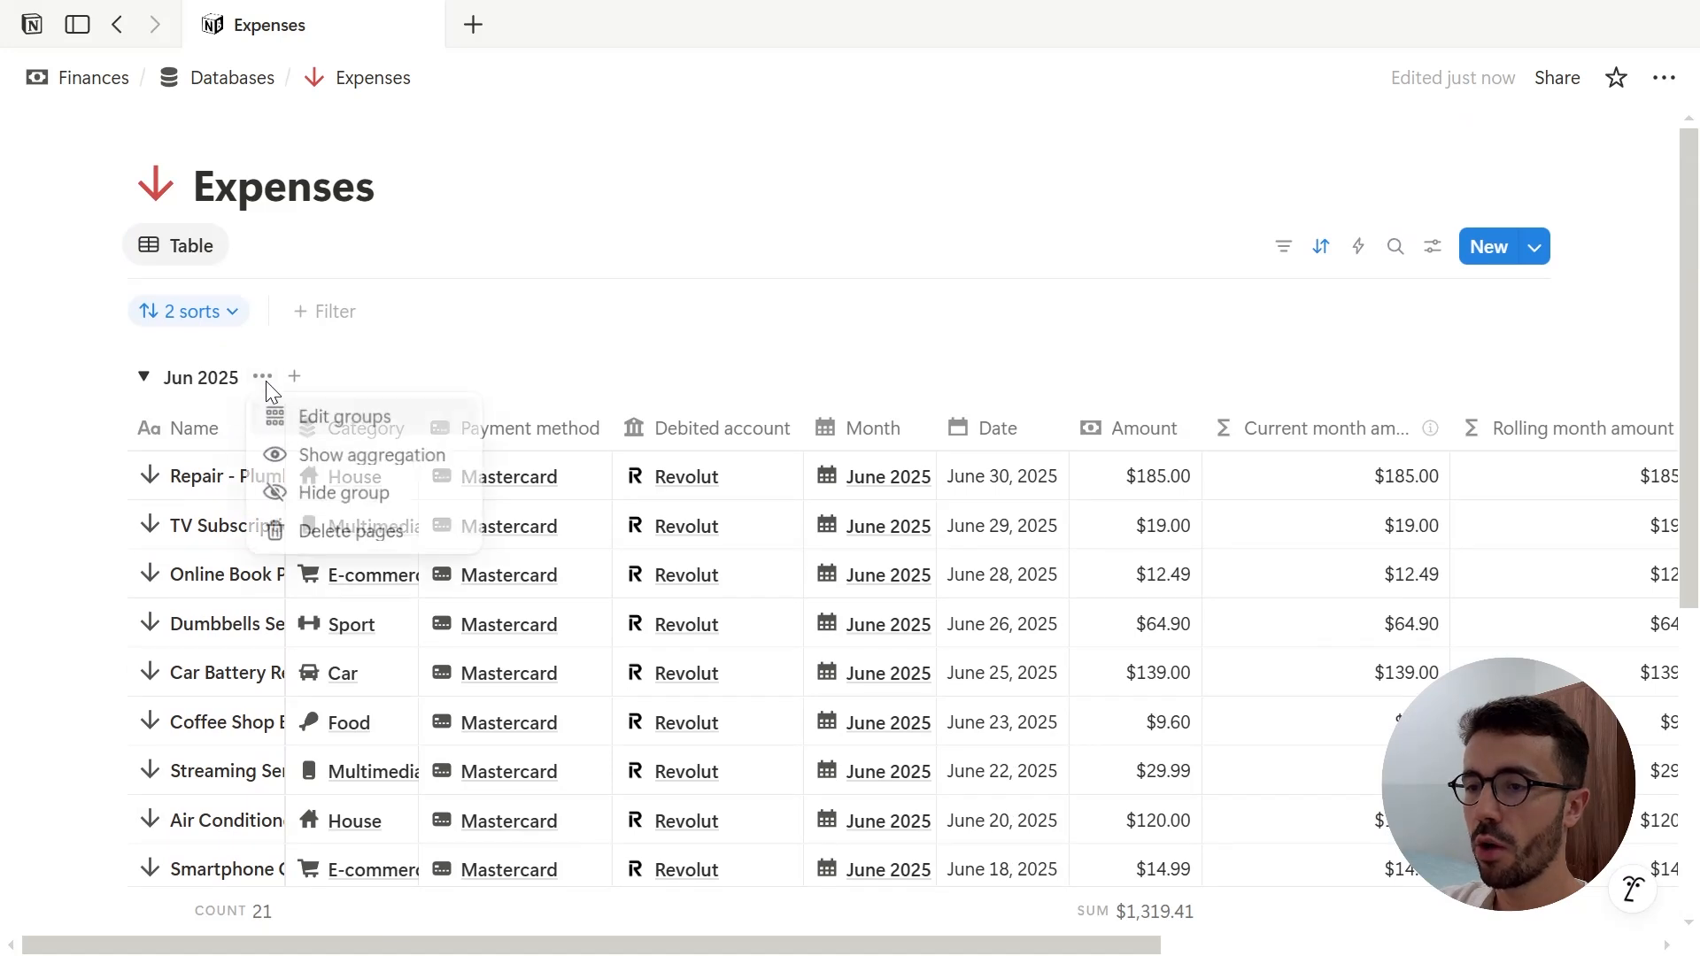
pyautogui.click(312, 457)
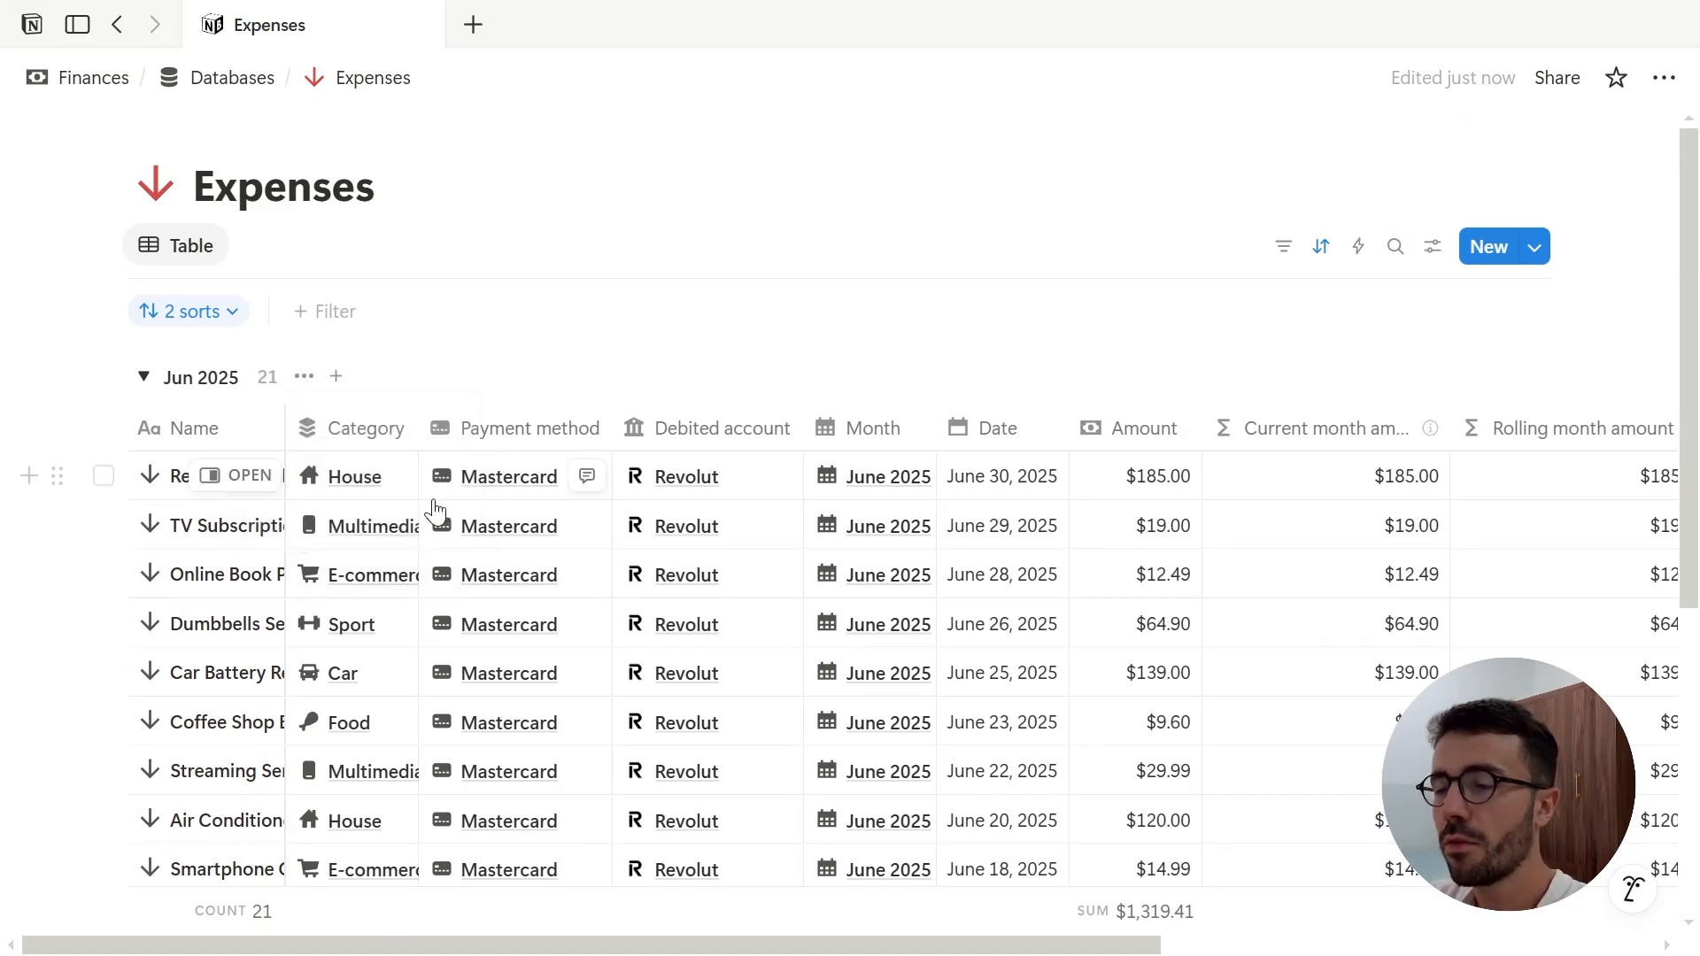
# Set the aggregation in the Jun 2025 group heading to the sum of Amount.
pyautogui.click(269, 387)
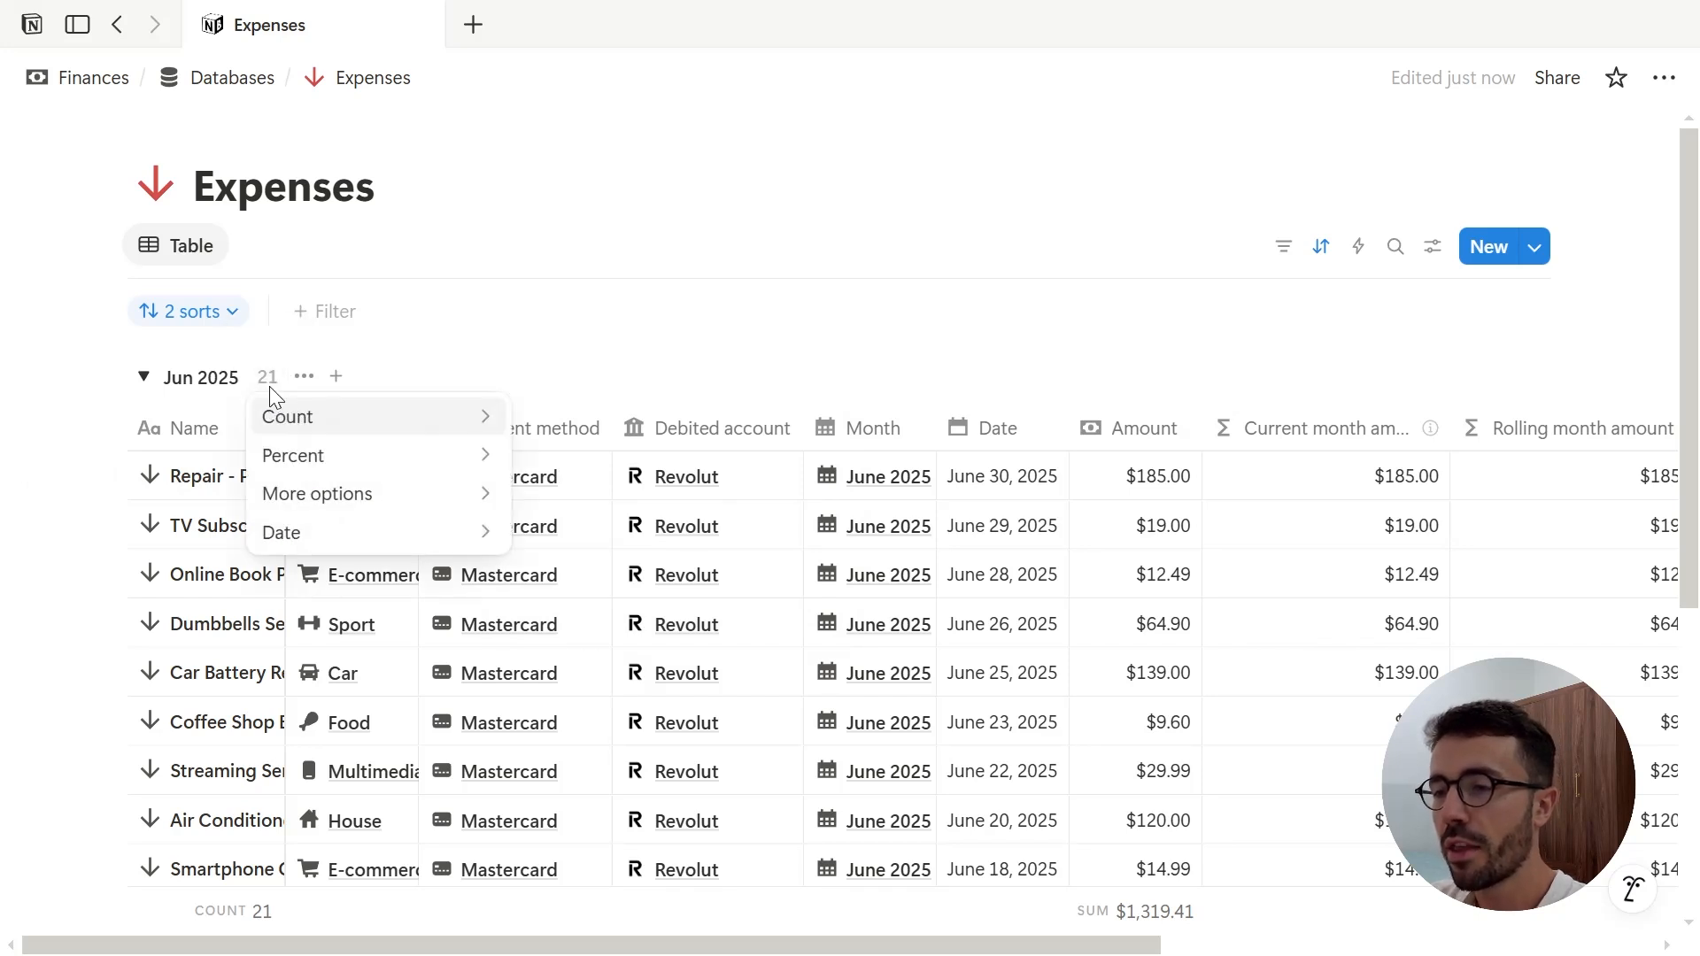
pyautogui.moveTo(447, 501)
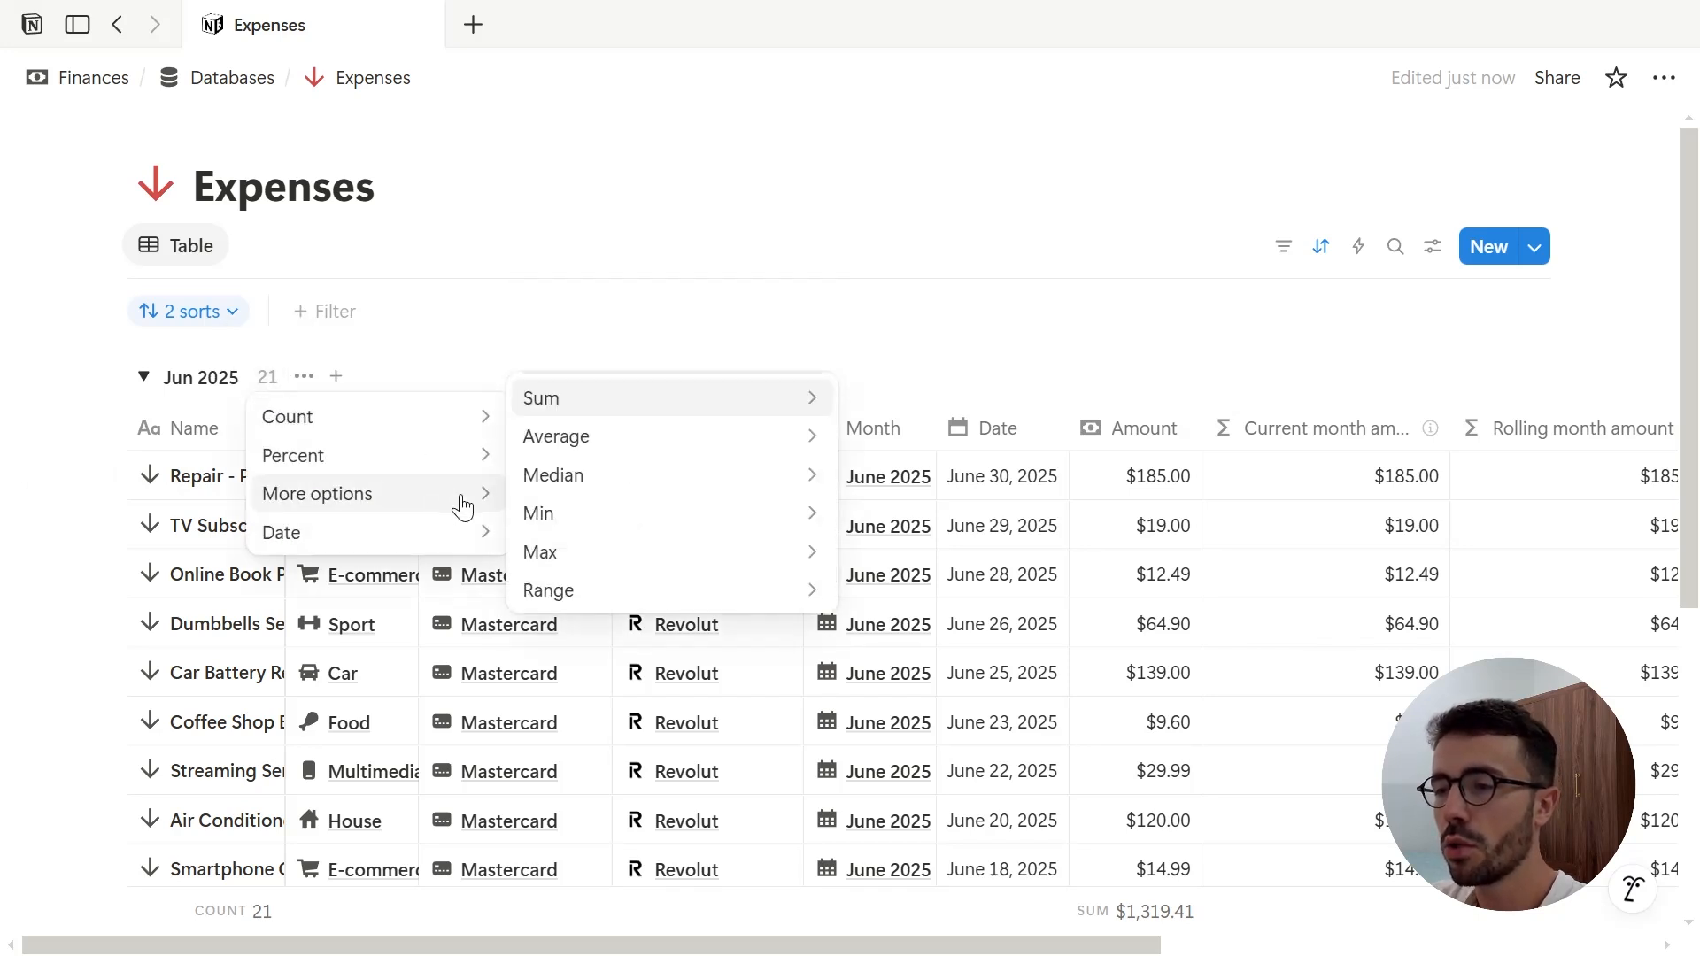
pyautogui.moveTo(698, 405)
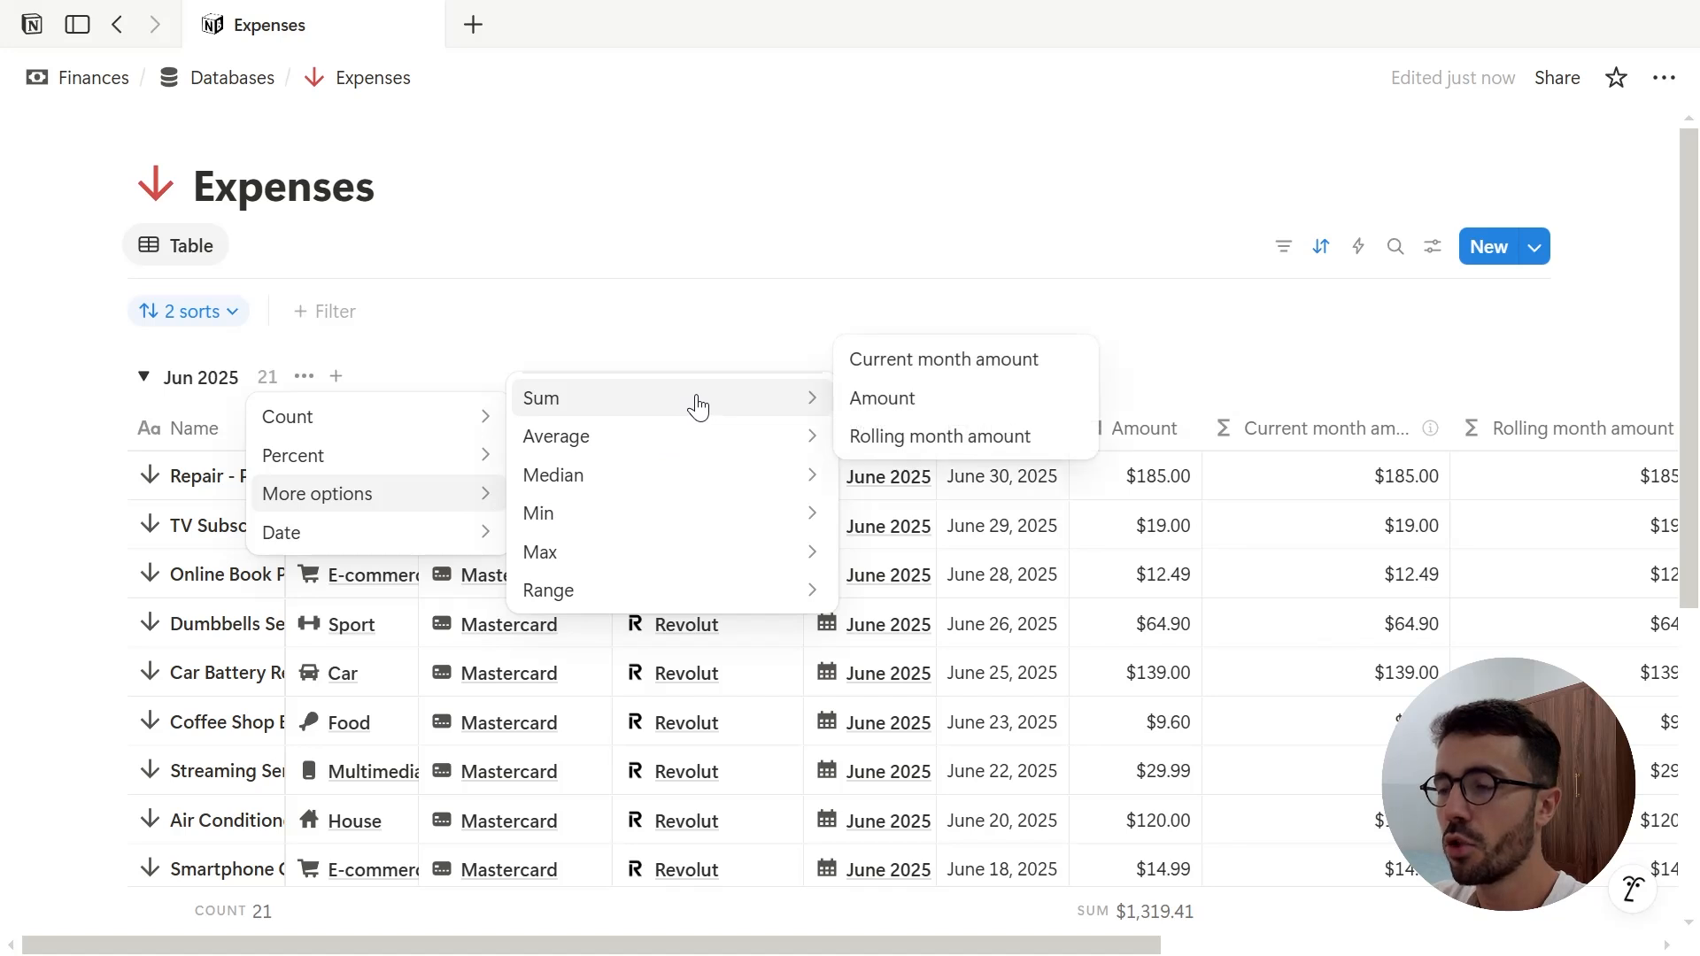
pyautogui.click(916, 413)
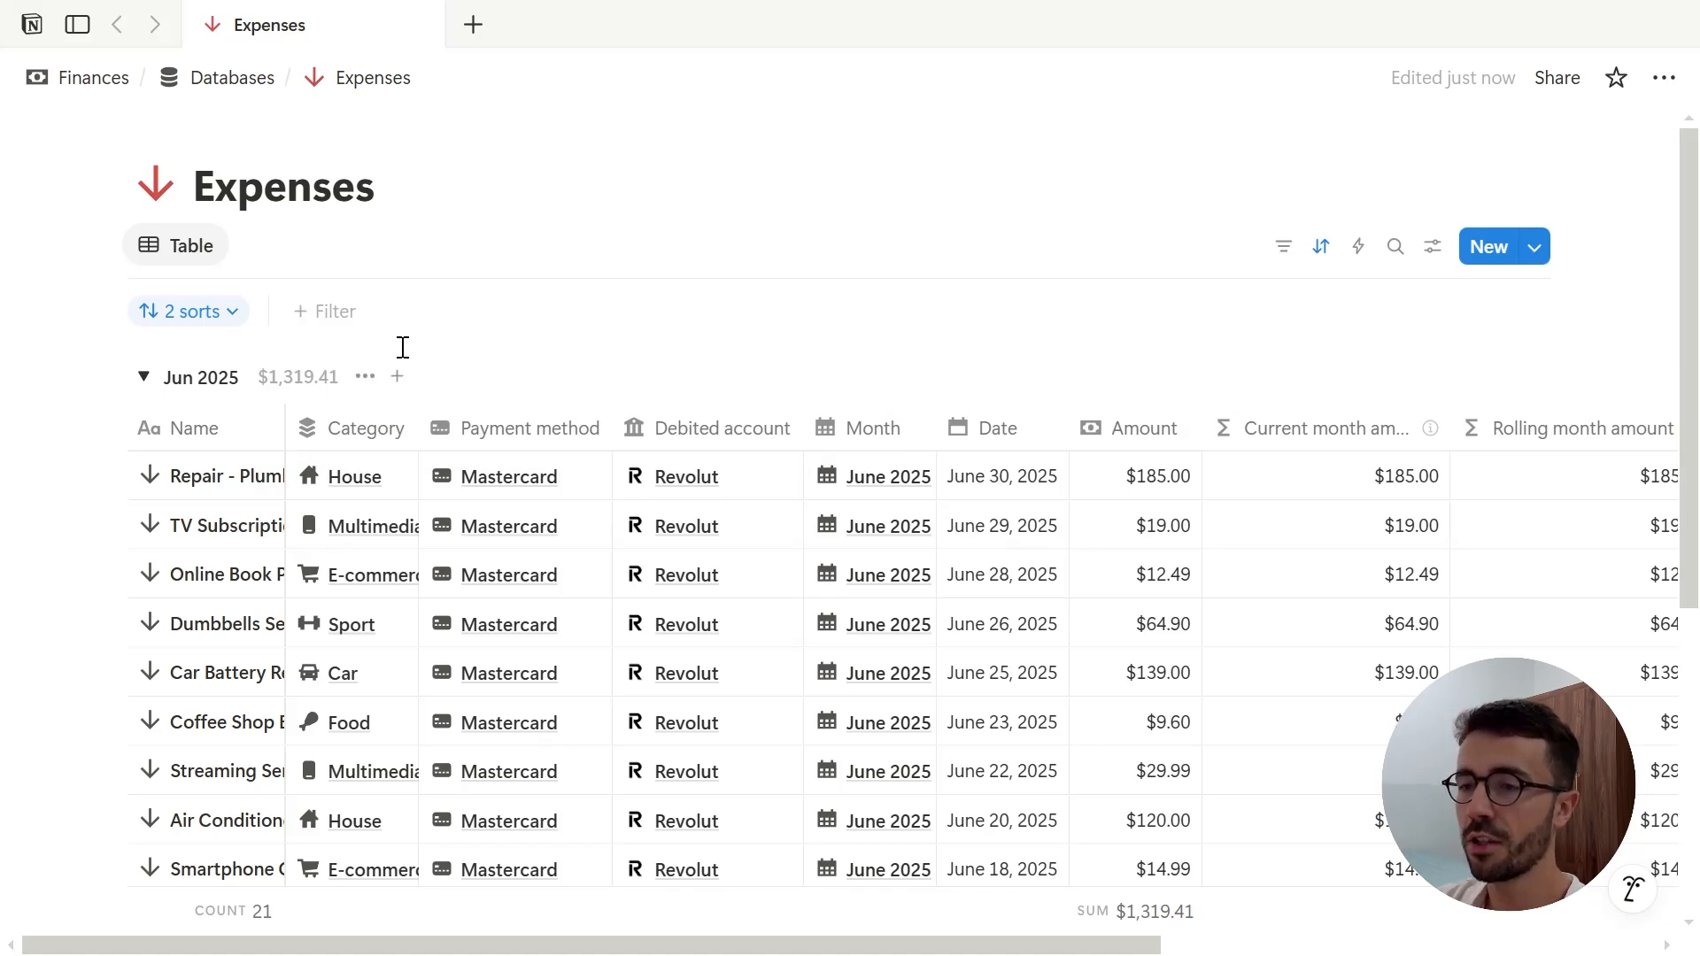
# Filter the table to pages whose Name is not empty and convert that filter into an advanced filter.
pyautogui.click(326, 311)
pyautogui.click(399, 423)
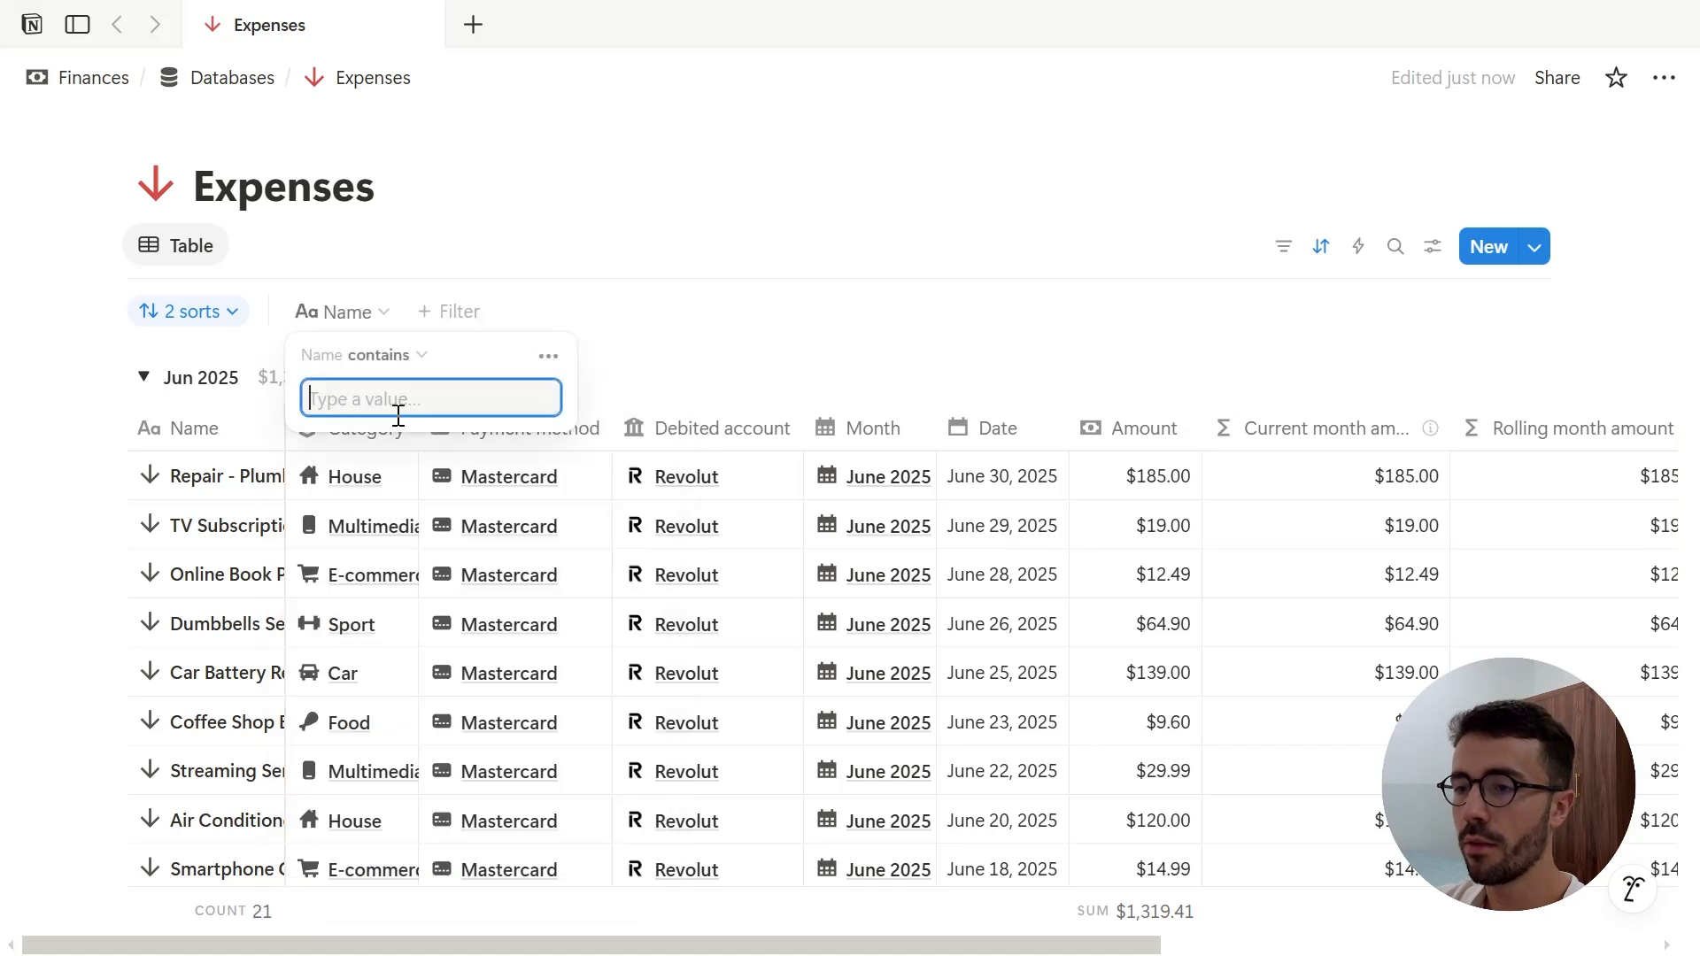
pyautogui.click(387, 354)
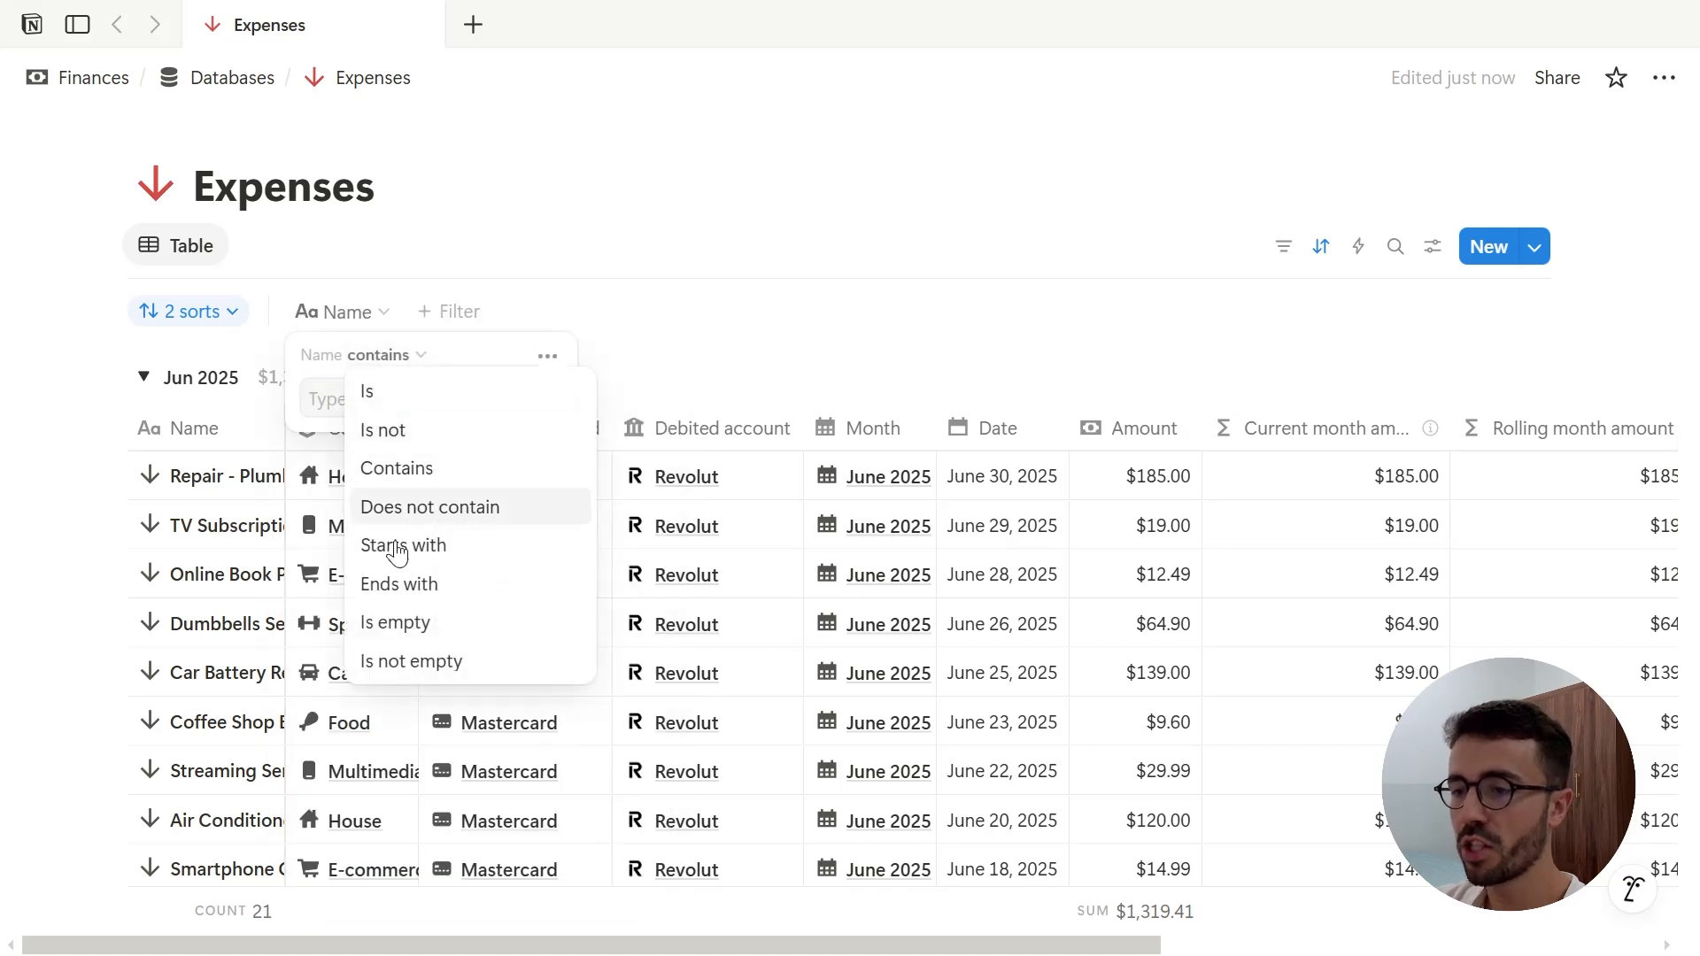
pyautogui.click(405, 661)
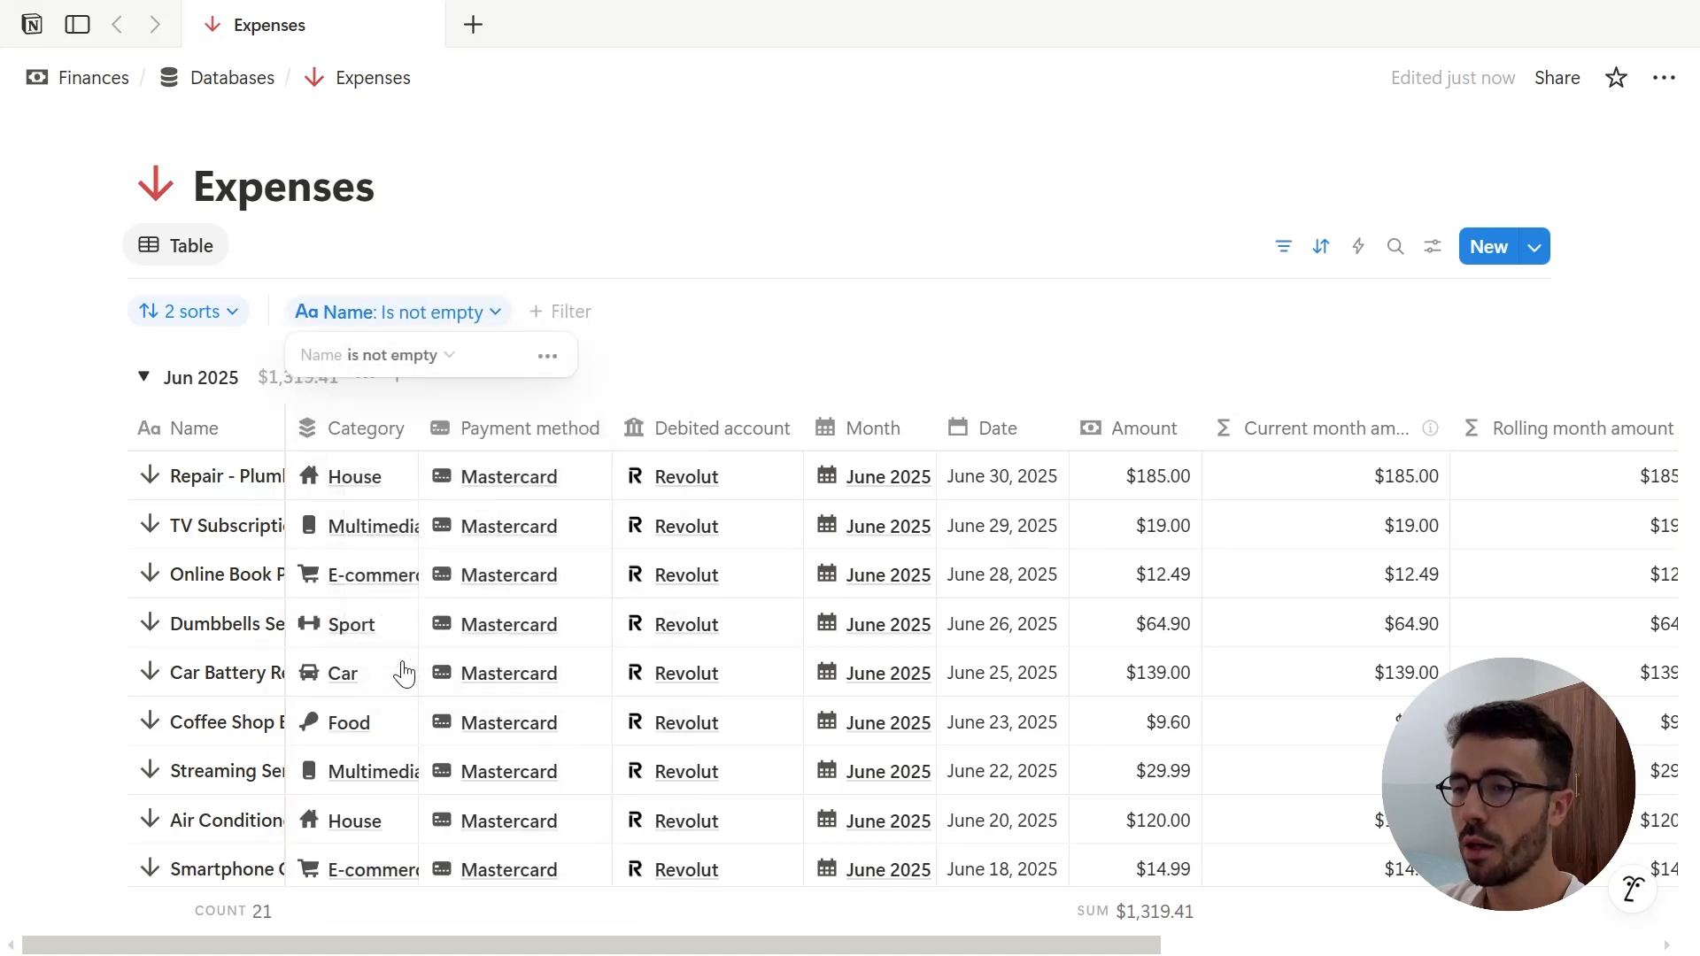
pyautogui.click(551, 357)
pyautogui.click(664, 405)
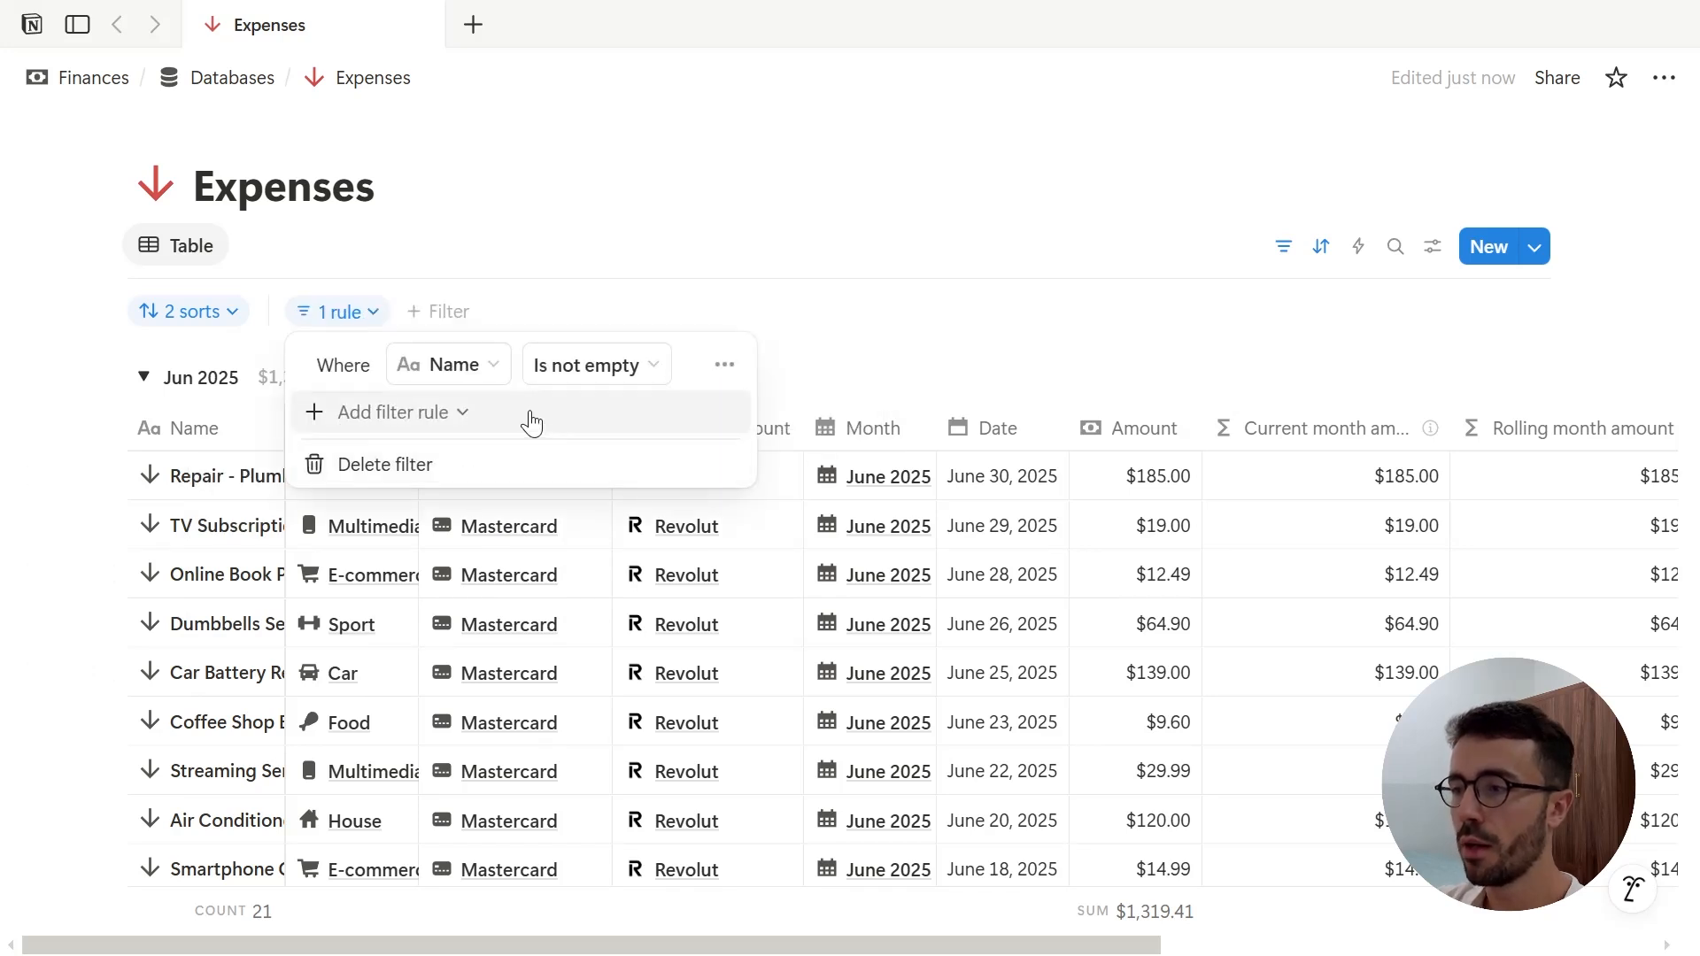
# Add a second rule to the advanced filter requiring that Date is not empty, combined with And.
pyautogui.click(489, 416)
pyautogui.click(404, 461)
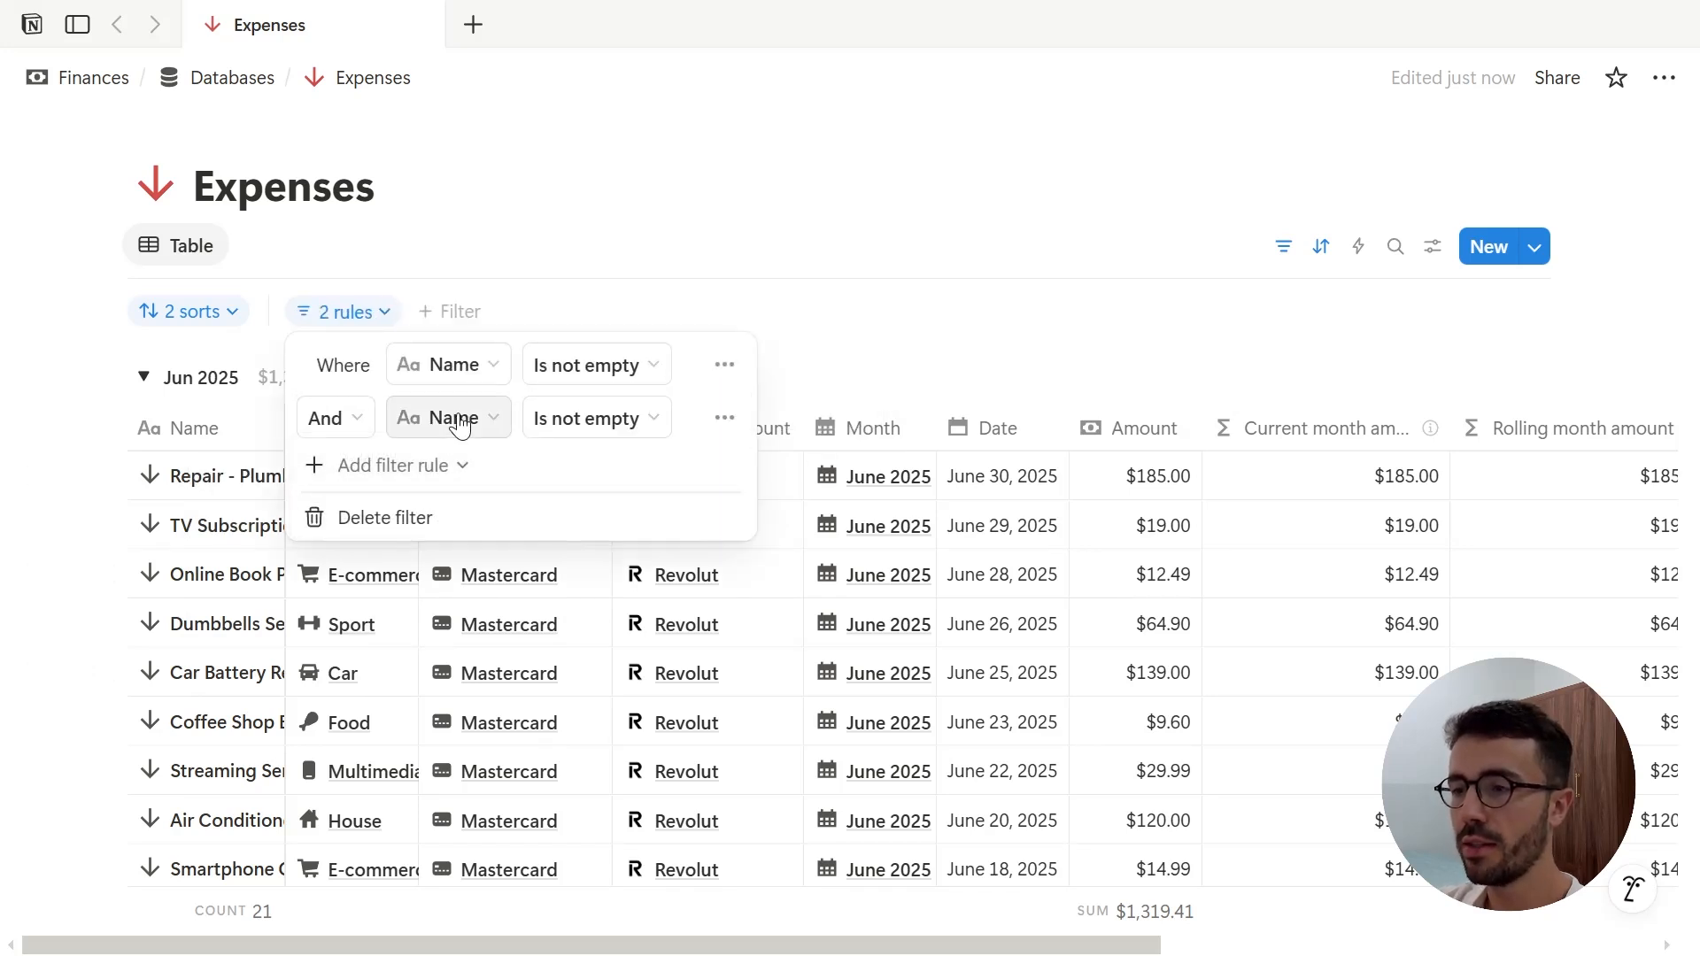
pyautogui.click(448, 417)
pyautogui.click(463, 680)
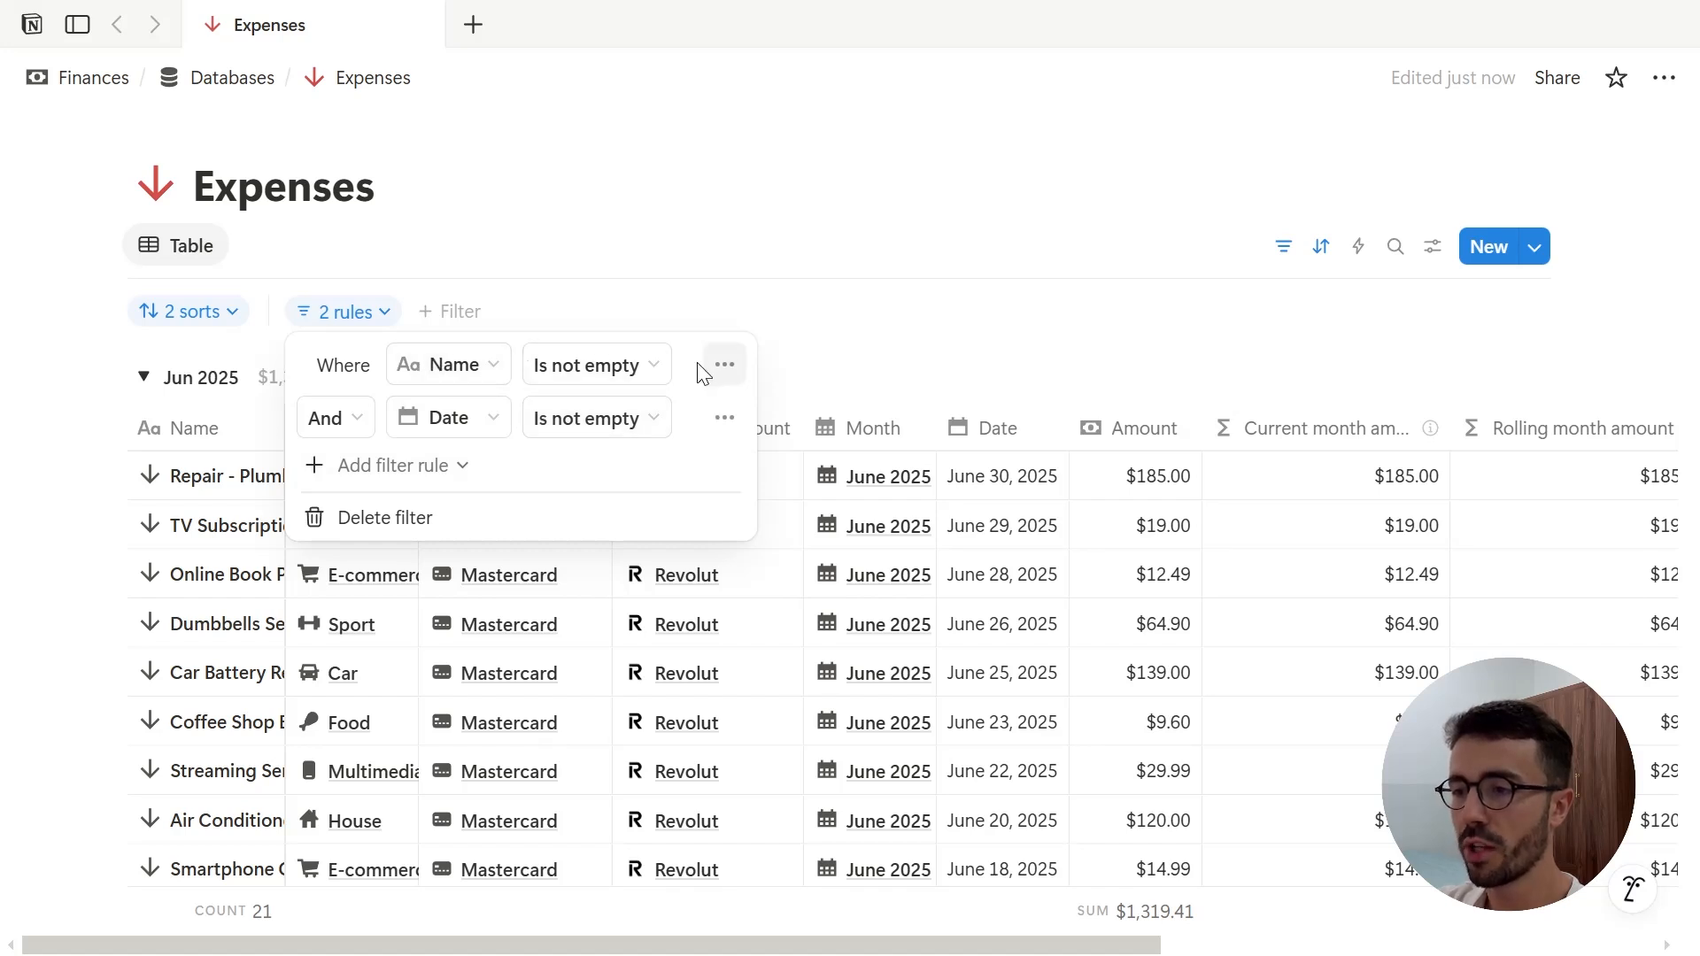
# Add a nested filter group whose first rule requires Category to contain Food.
pyautogui.click(407, 465)
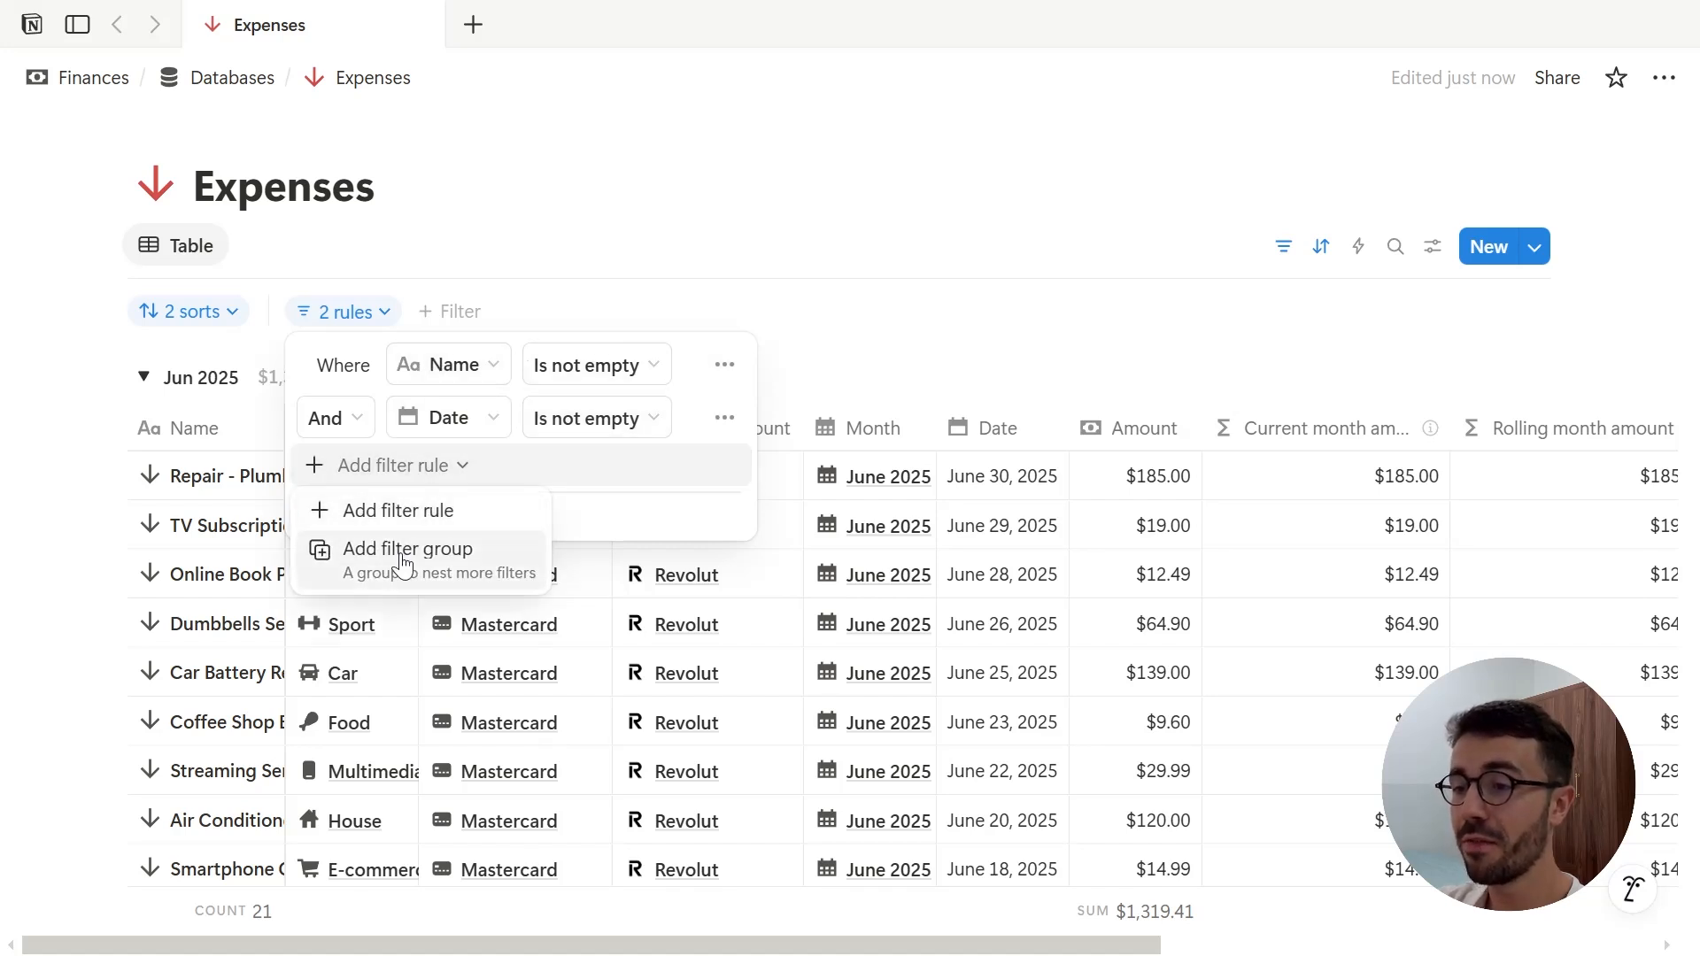
pyautogui.click(402, 553)
pyautogui.click(545, 483)
pyautogui.click(571, 609)
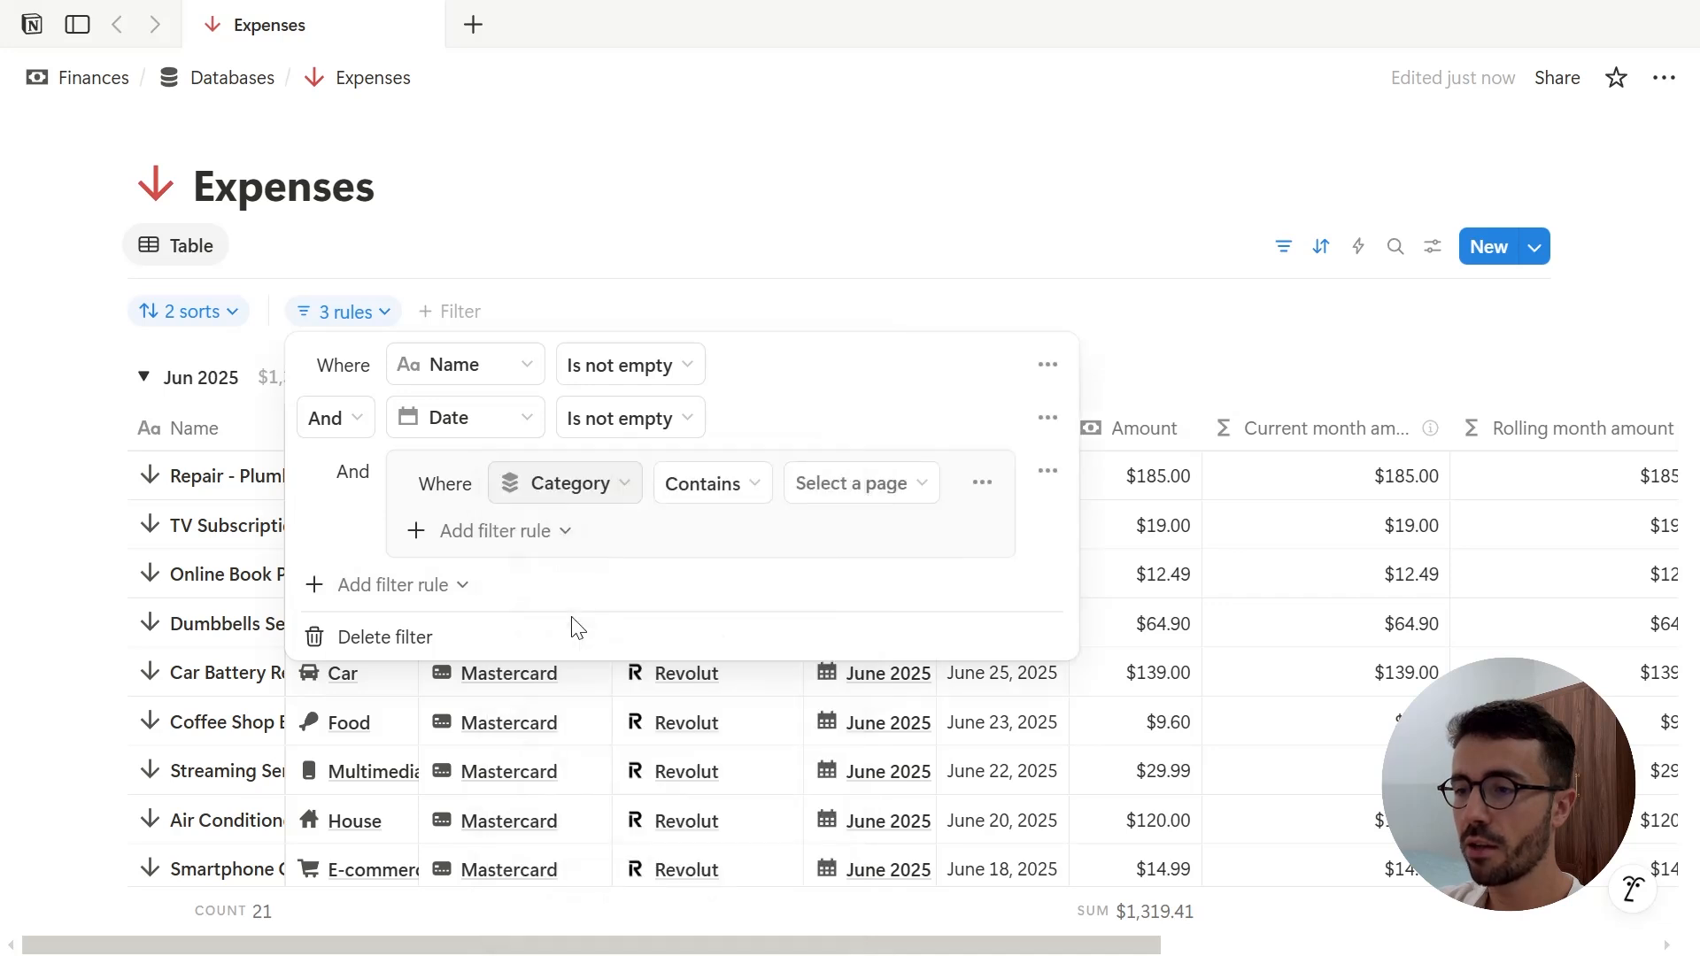
pyautogui.click(828, 482)
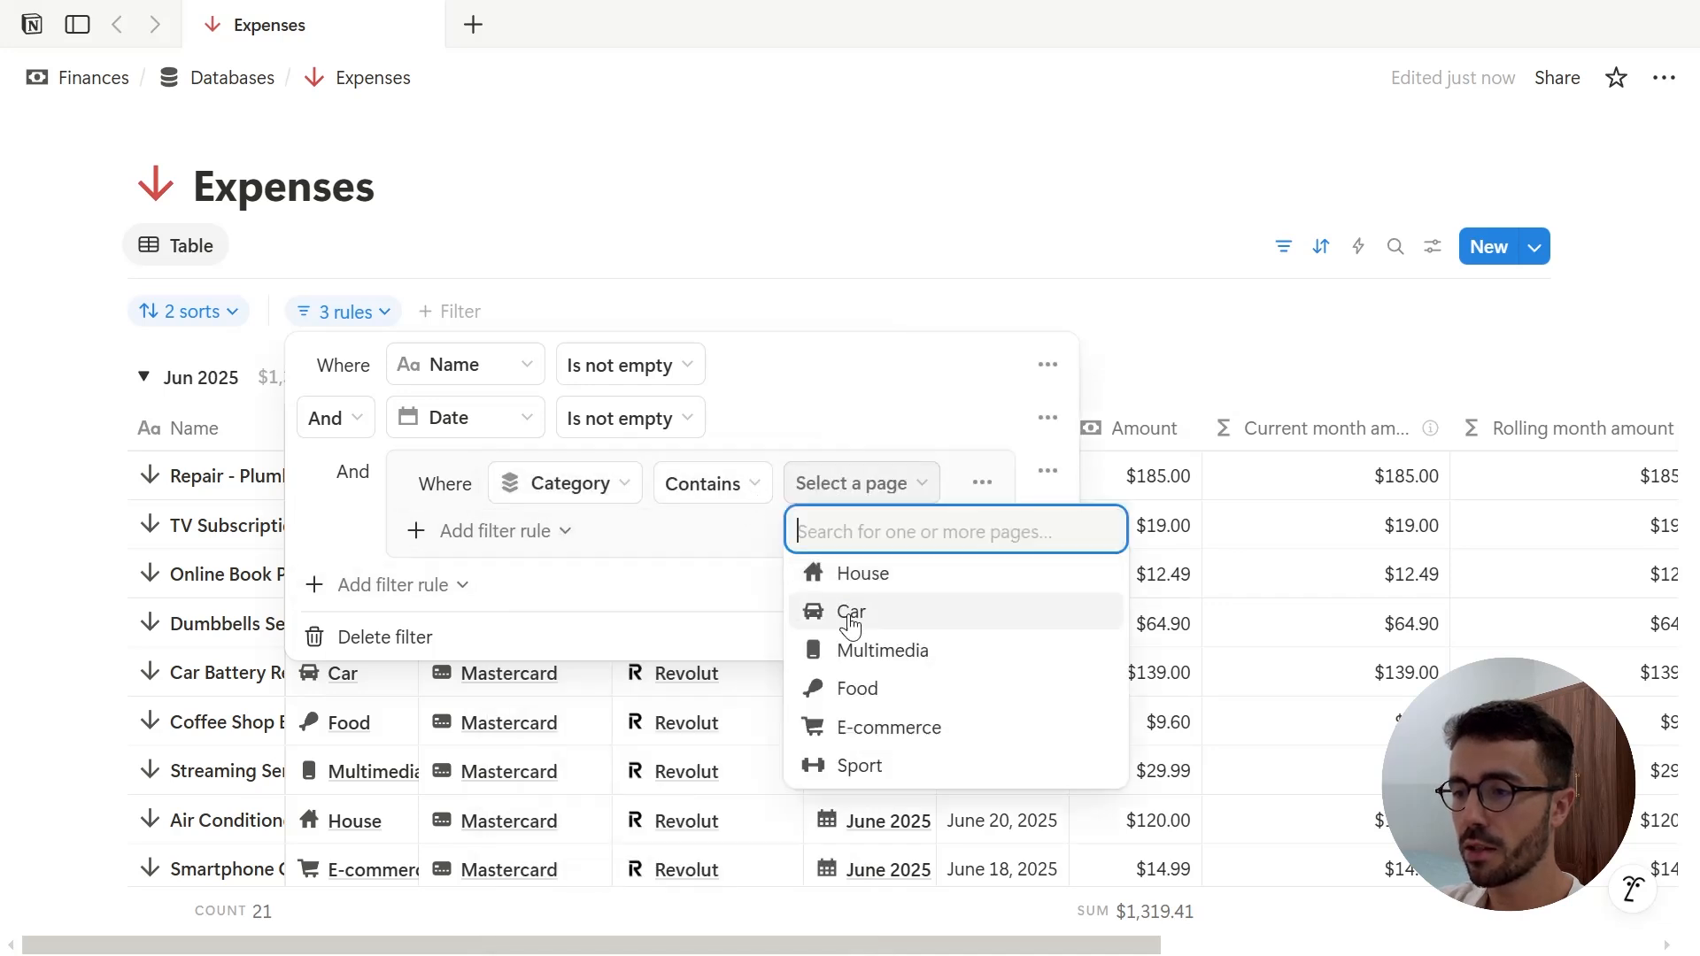
pyautogui.click(848, 689)
# Add an Or rule for Amount greater than 100 to the nested filter group and close the filter settings.
pyautogui.click(446, 531)
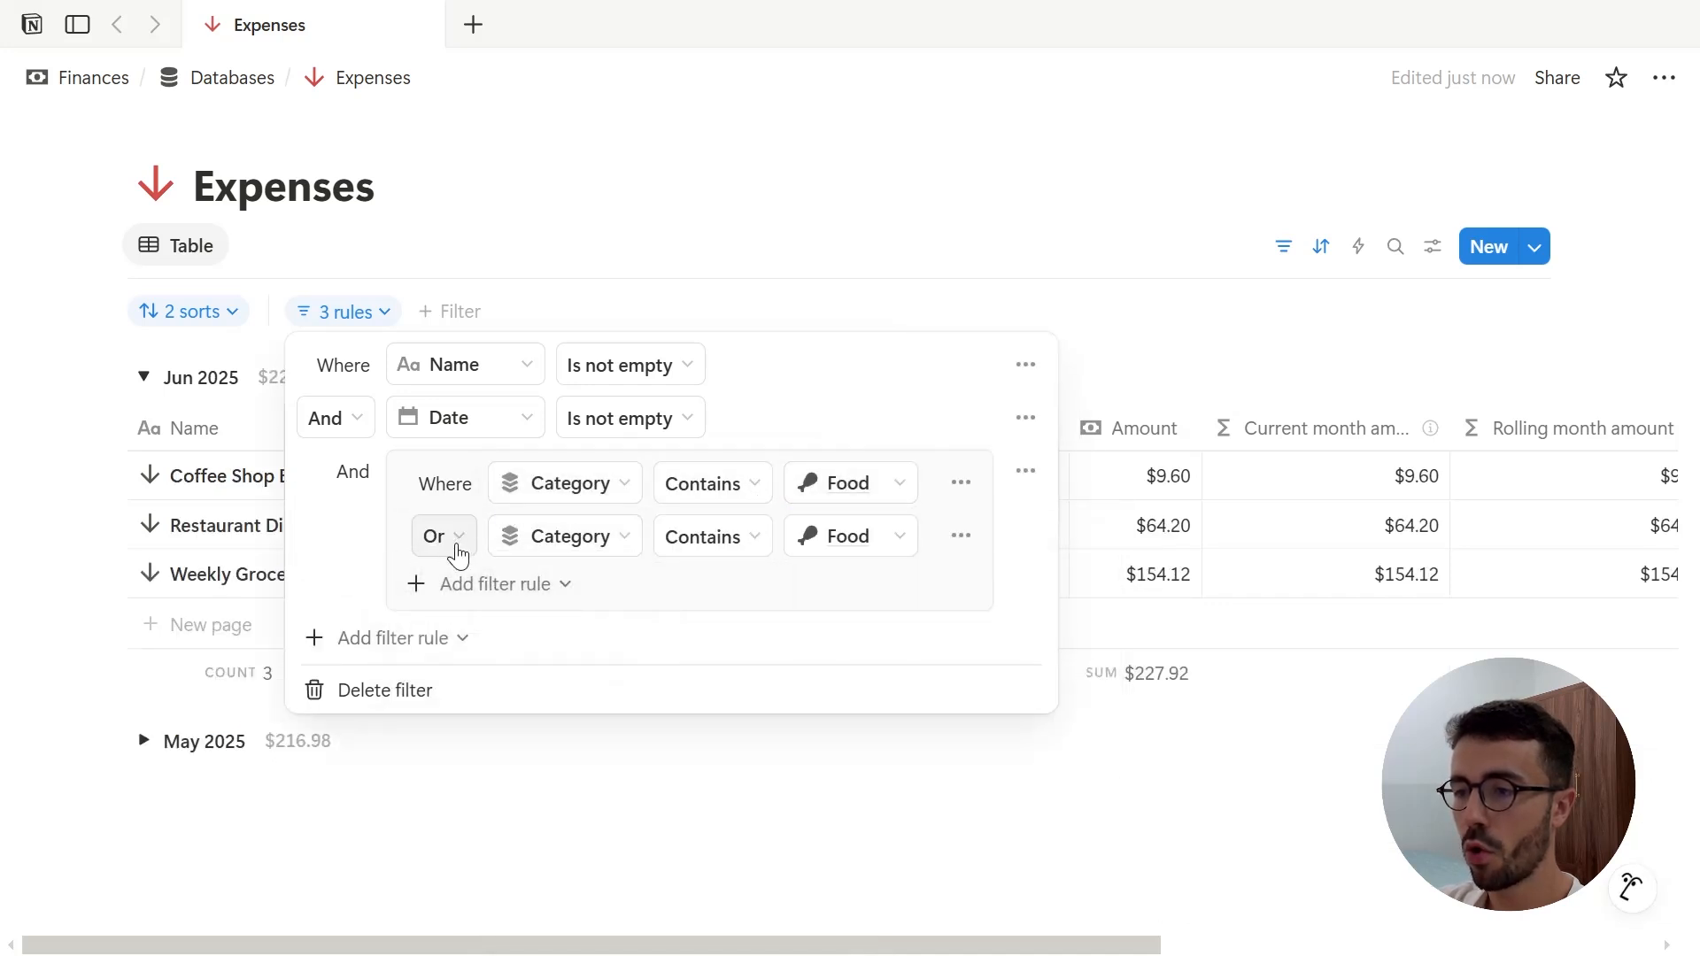
pyautogui.click(575, 536)
pyautogui.click(580, 571)
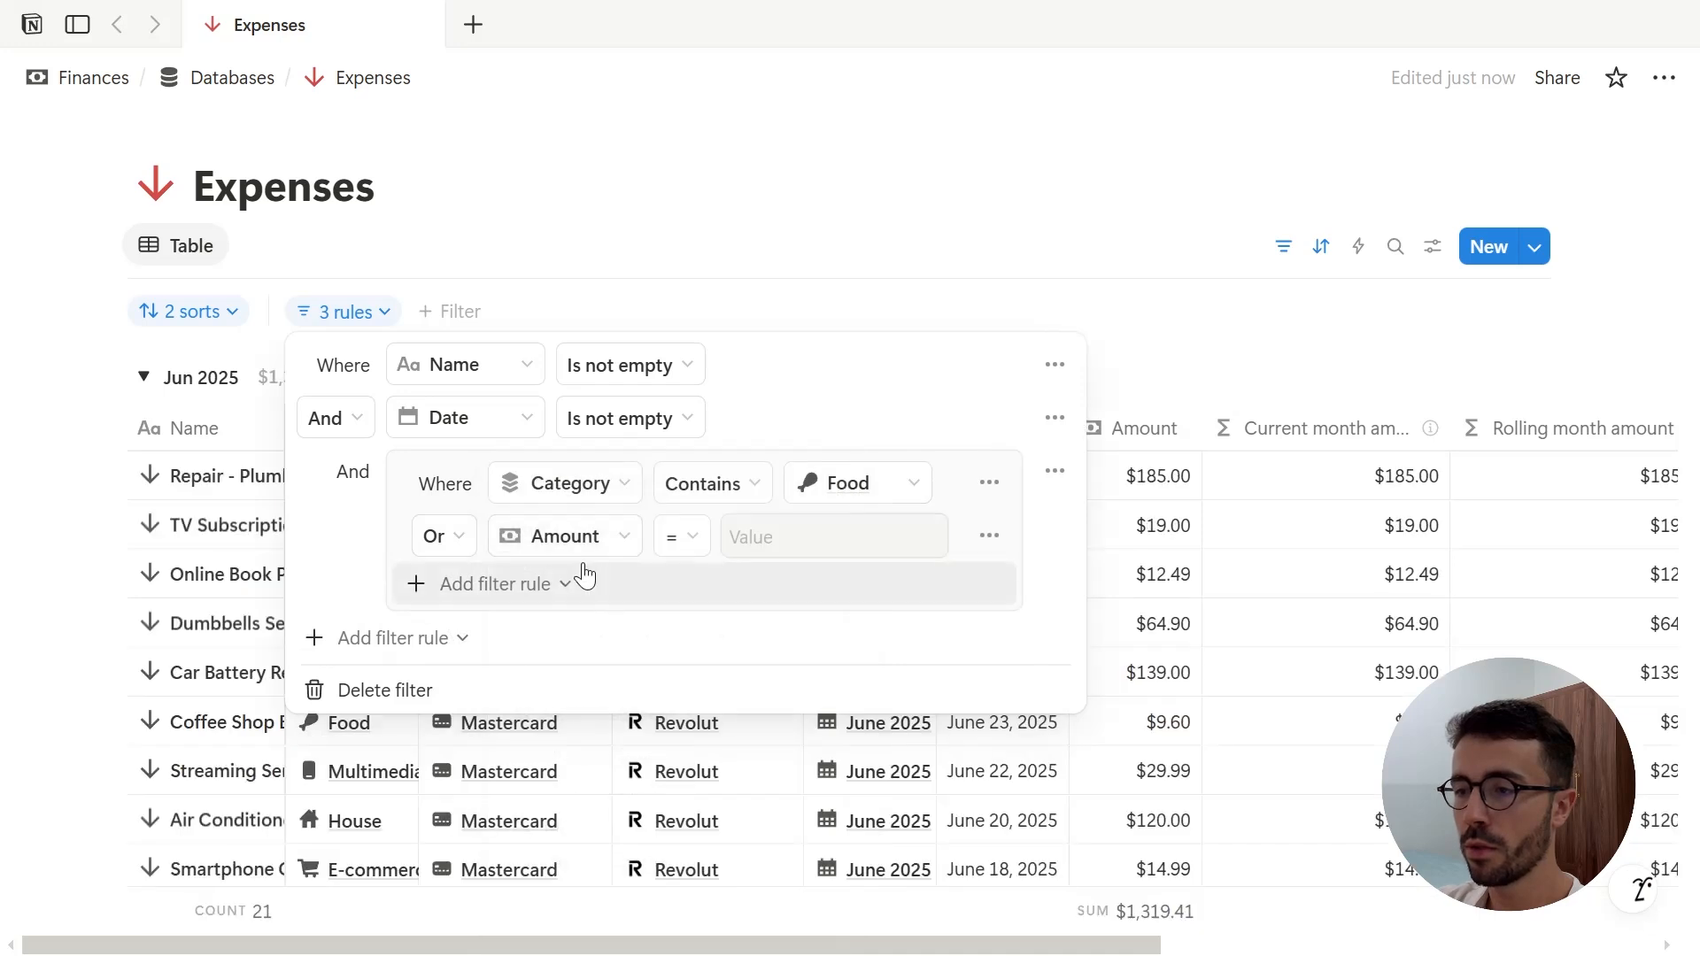
pyautogui.click(682, 536)
pyautogui.click(723, 664)
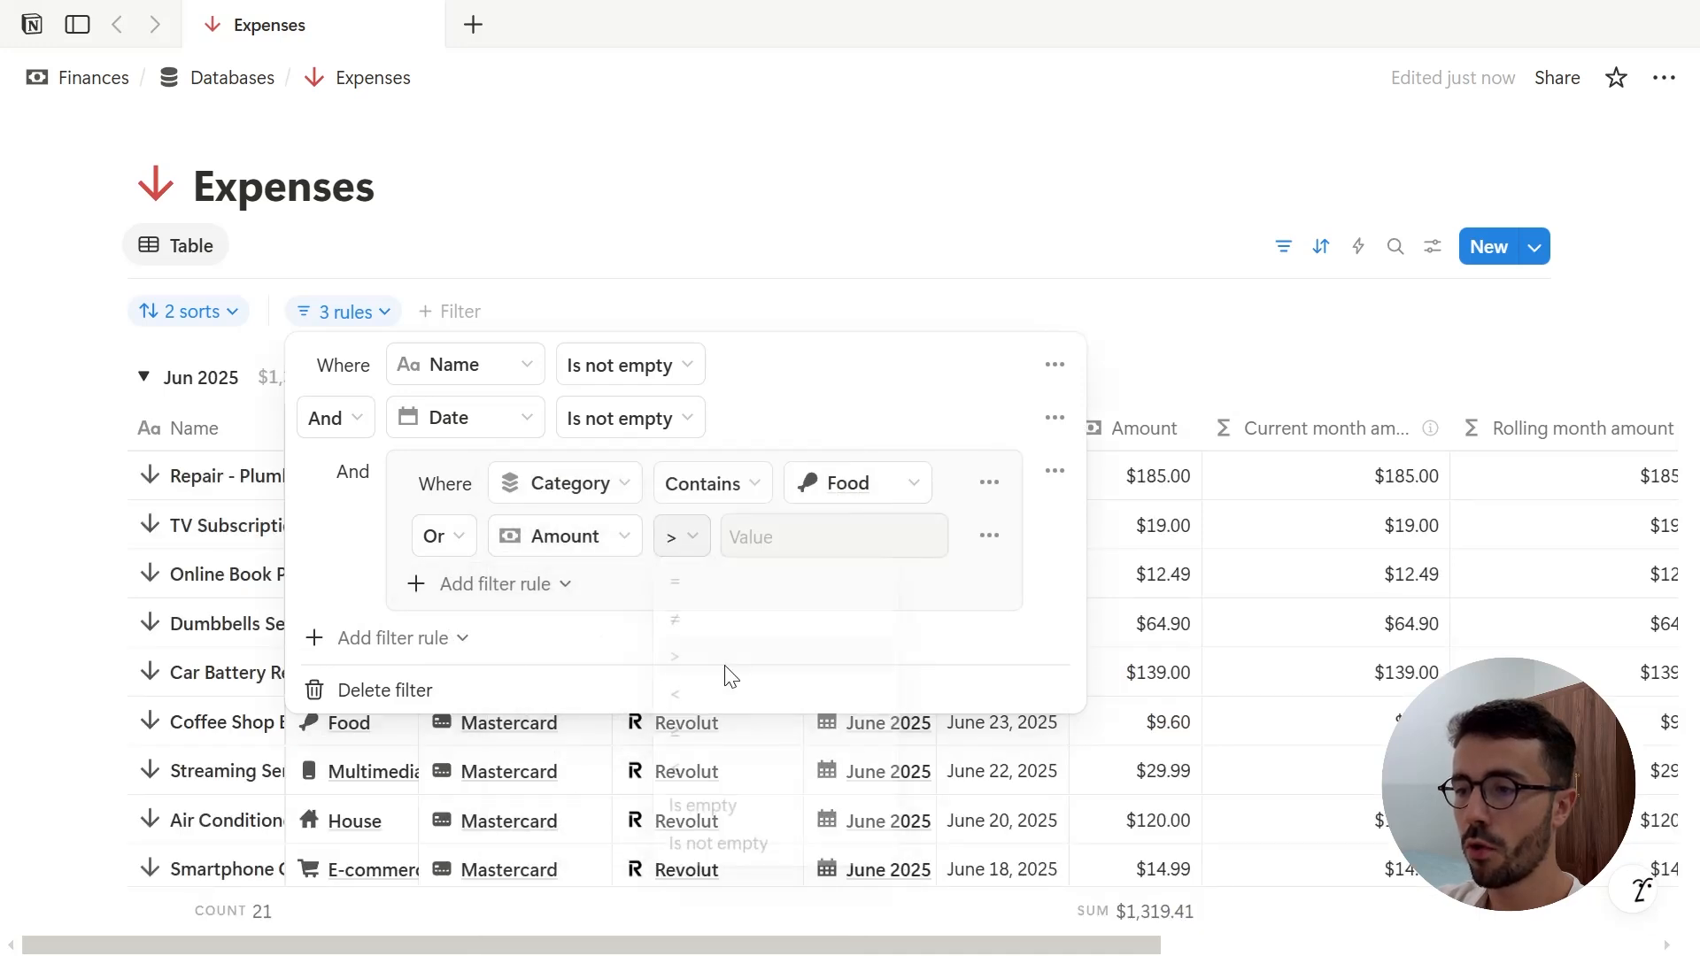
pyautogui.click(785, 549)
pyautogui.write('100')
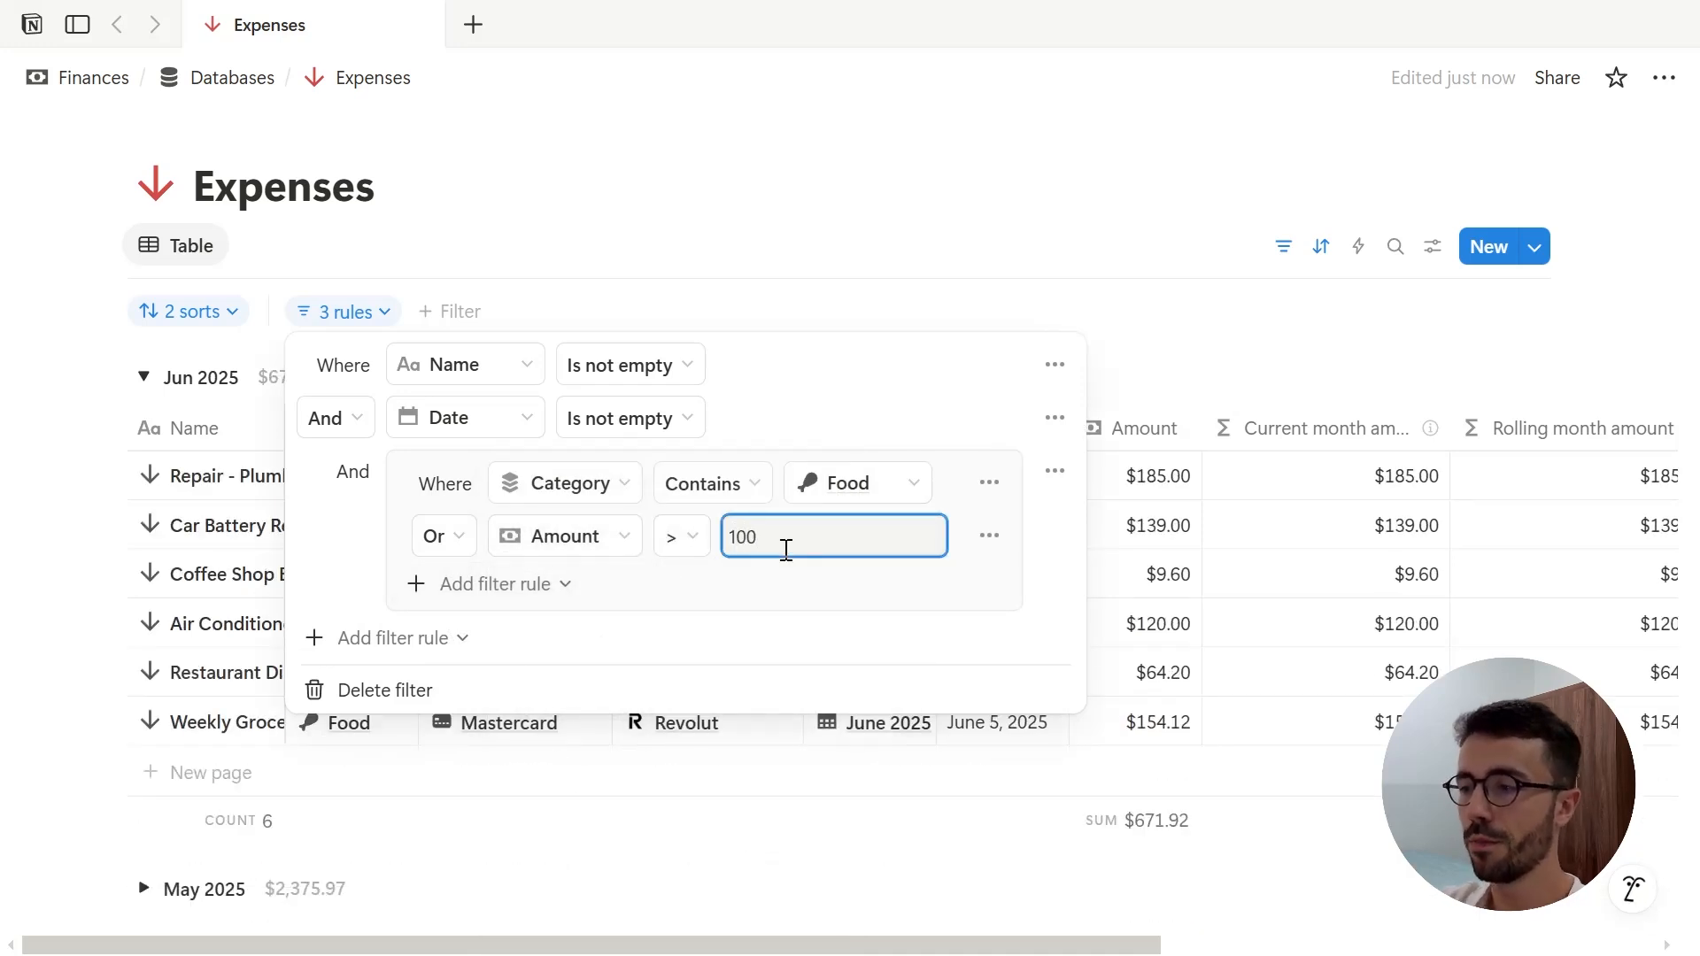
pyautogui.press('Escape')
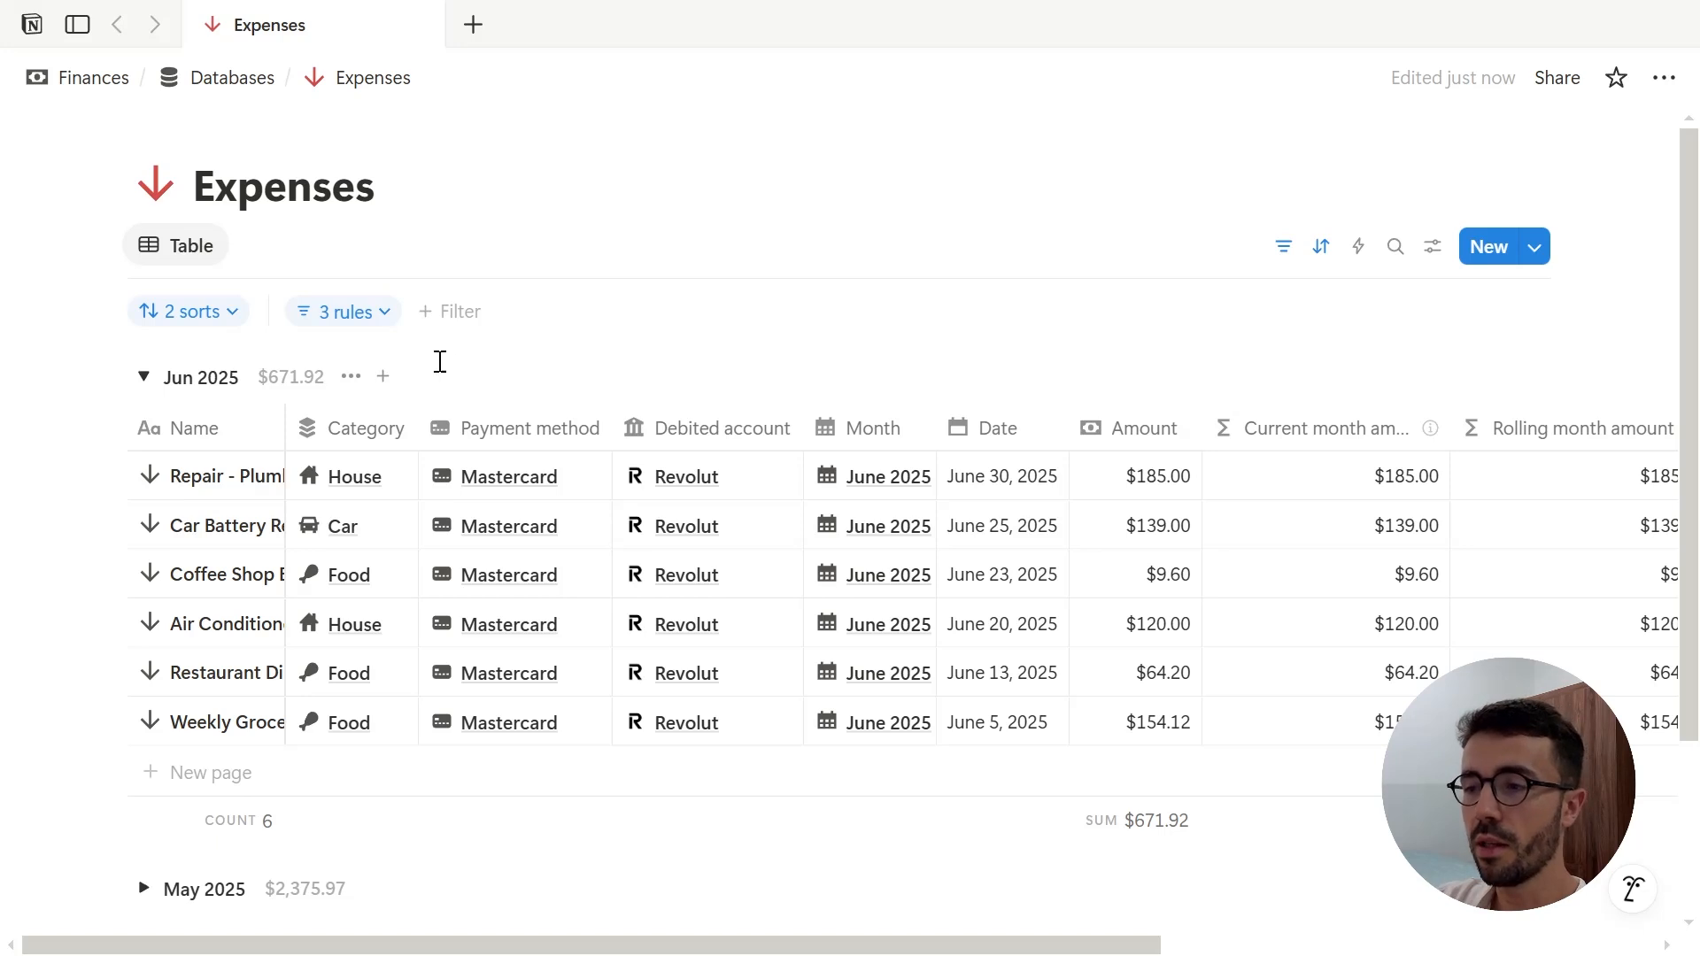
# Review the sort settings and the advanced filter rules applied to the Expenses table.
pyautogui.click(197, 315)
pyautogui.click(941, 394)
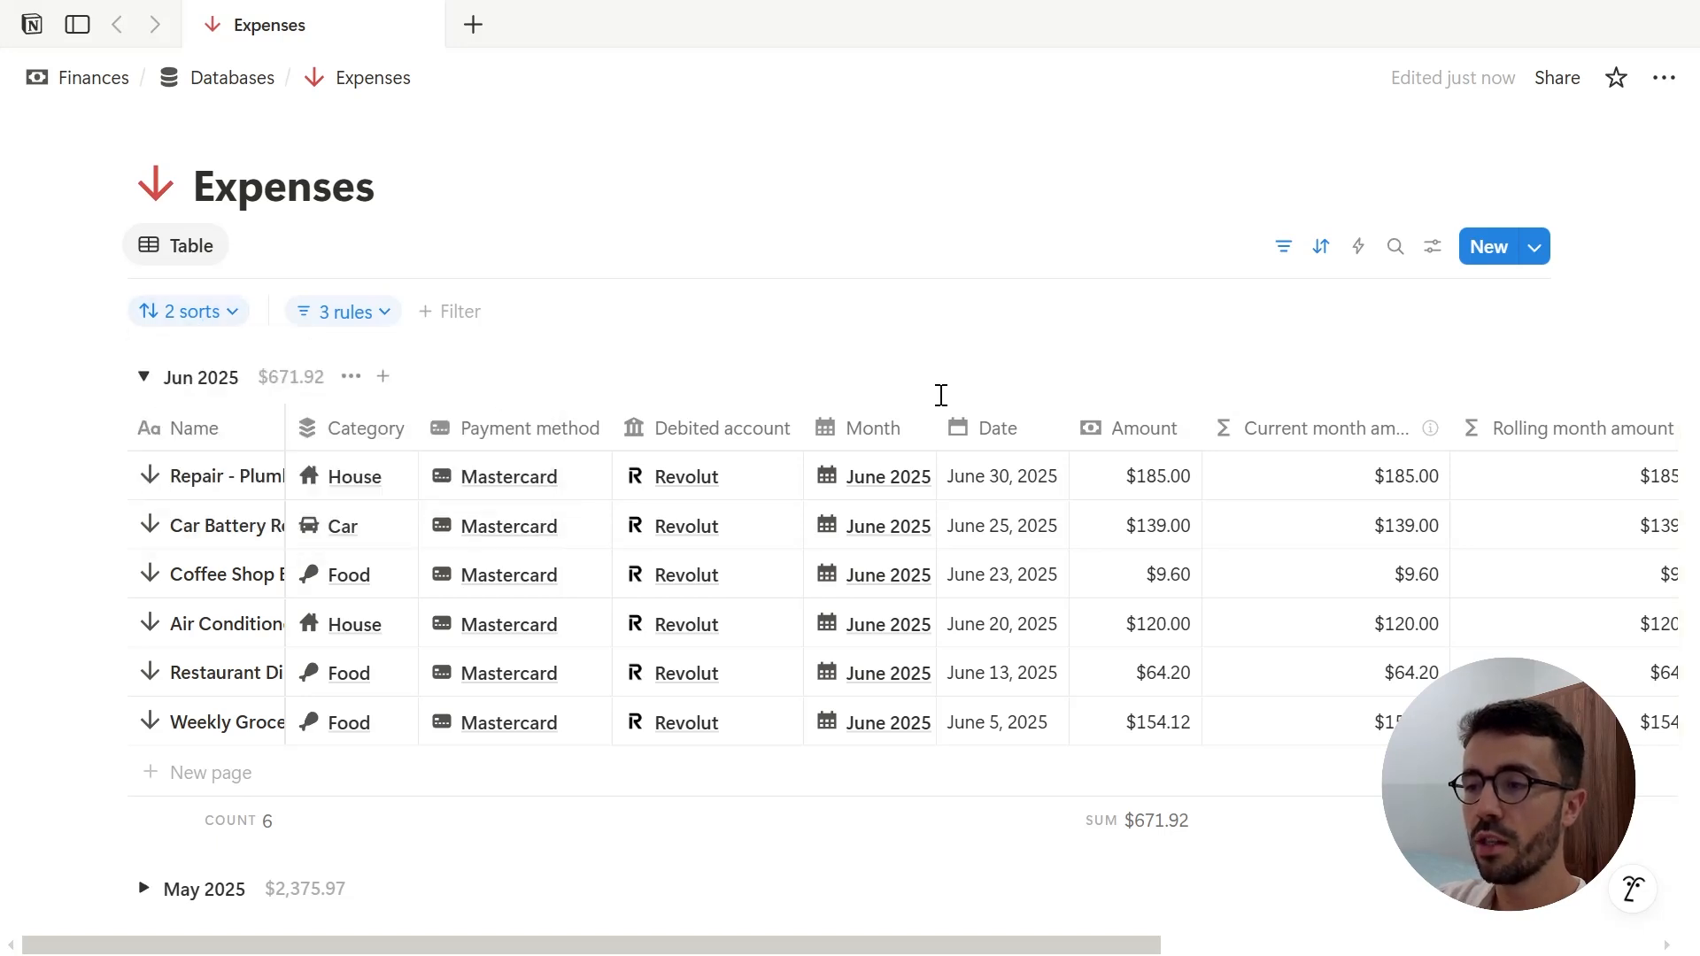
pyautogui.click(363, 317)
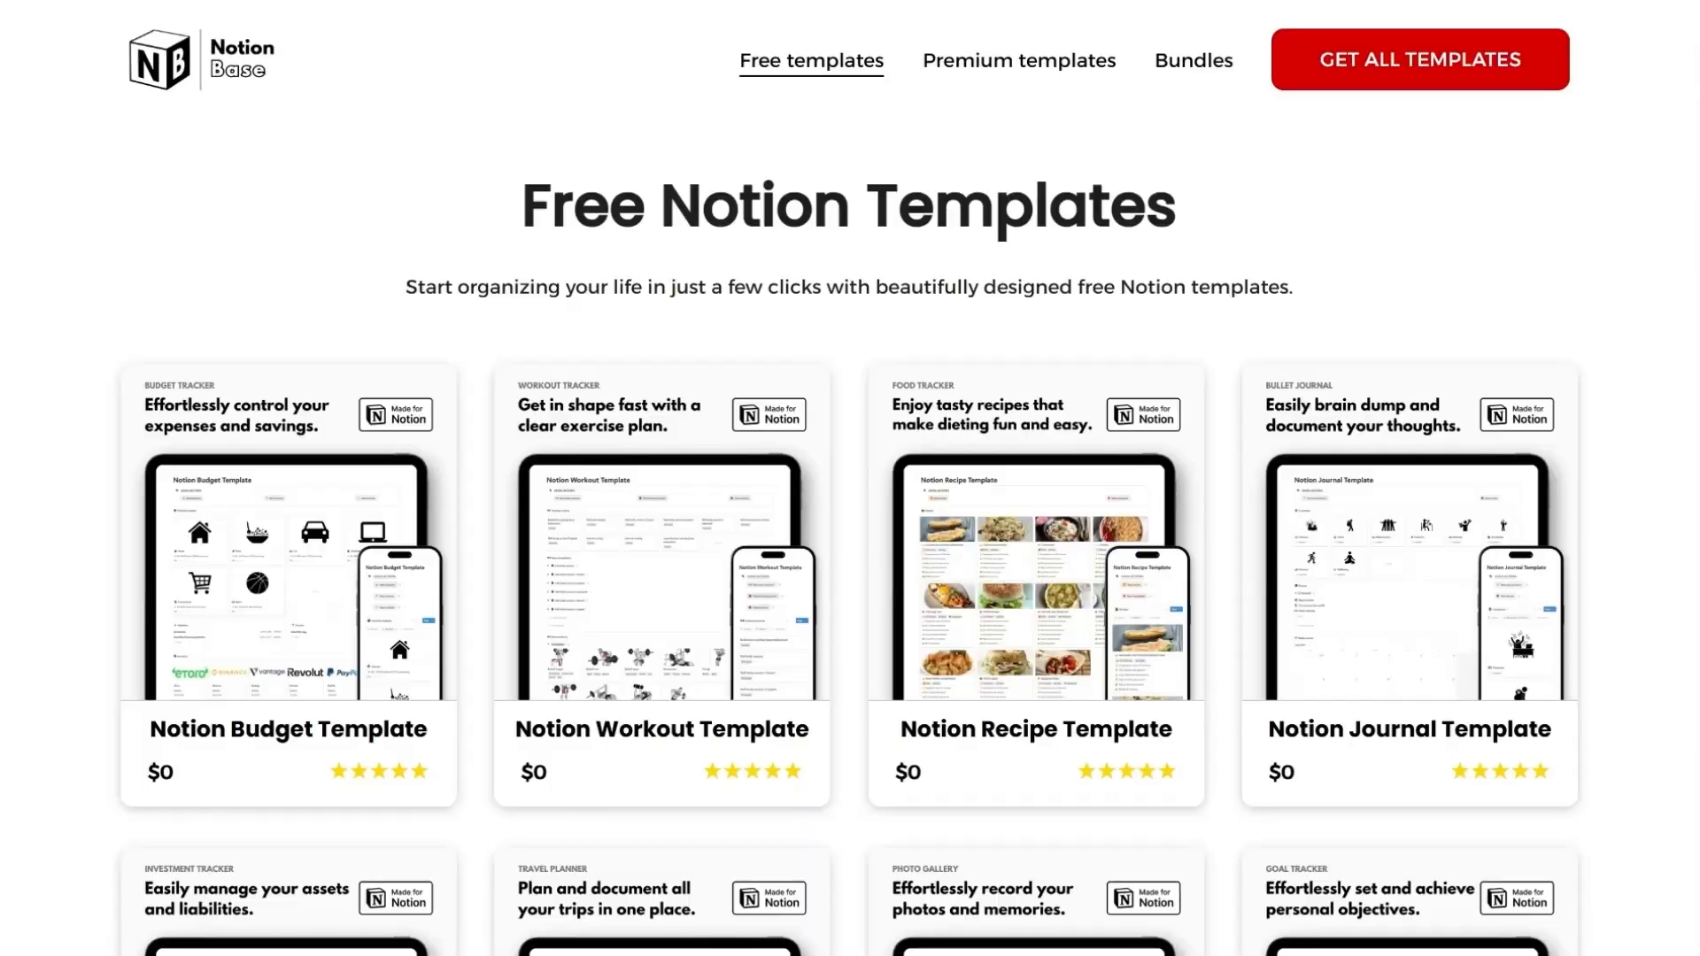
# Look over the free templates, premium templates and bundles on the NotionBase website.
pyautogui.scroll(-10, 850, 532)
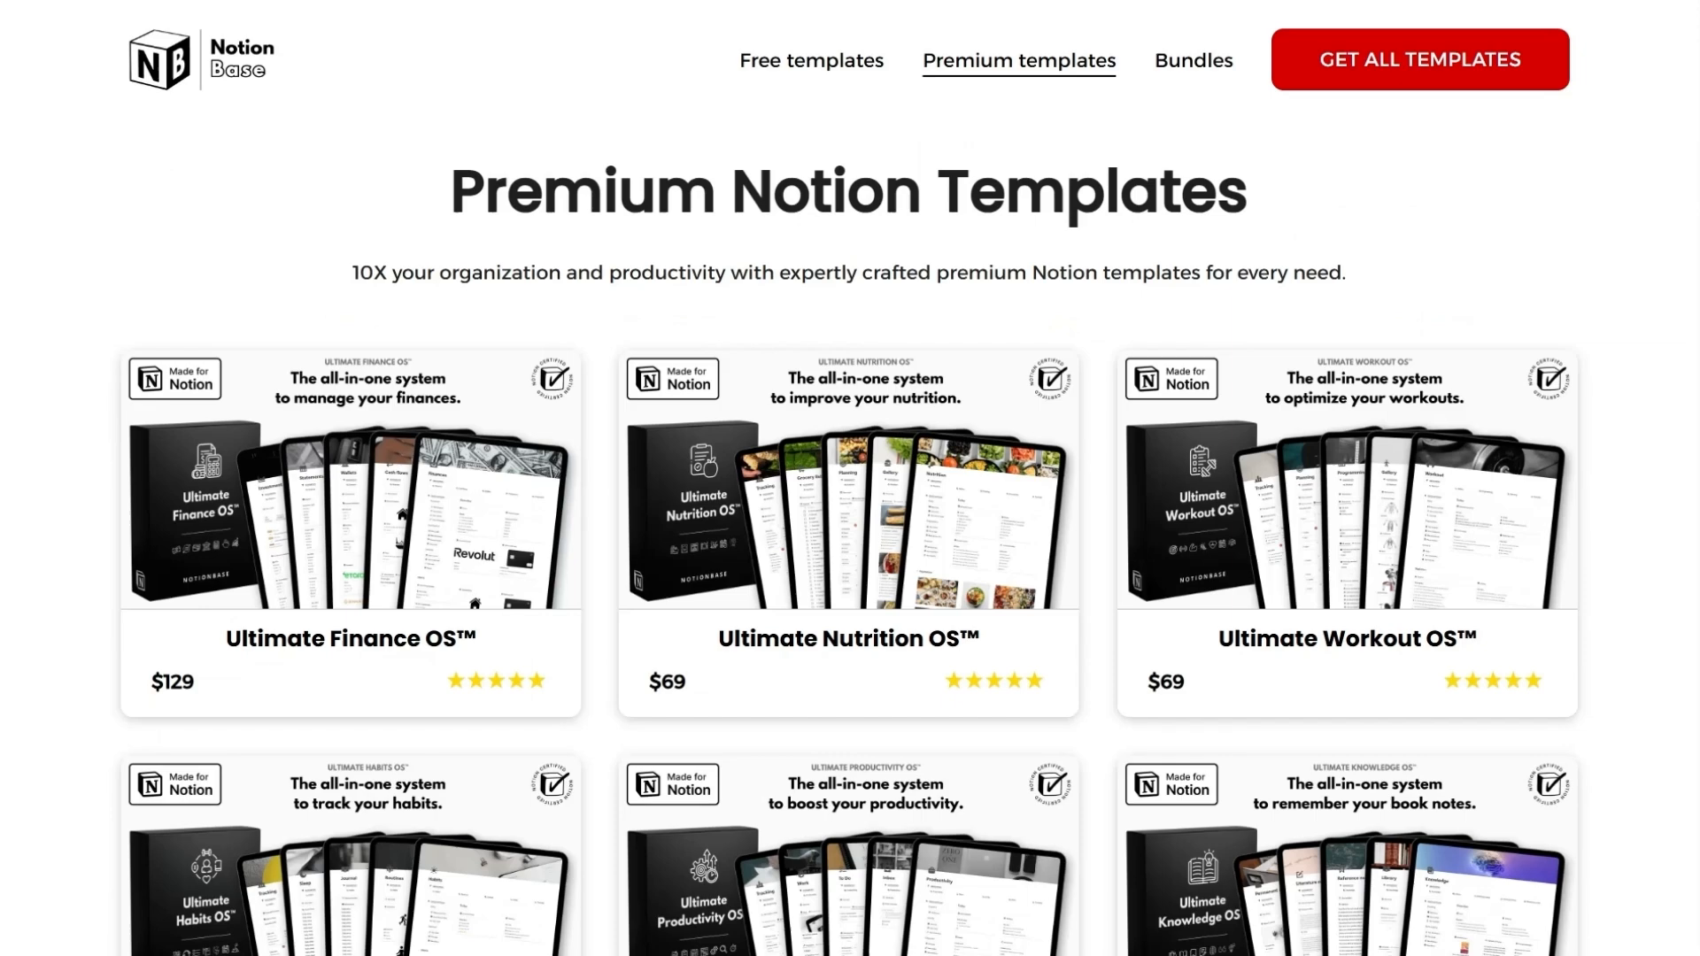
pyautogui.scroll(-8, 850, 531)
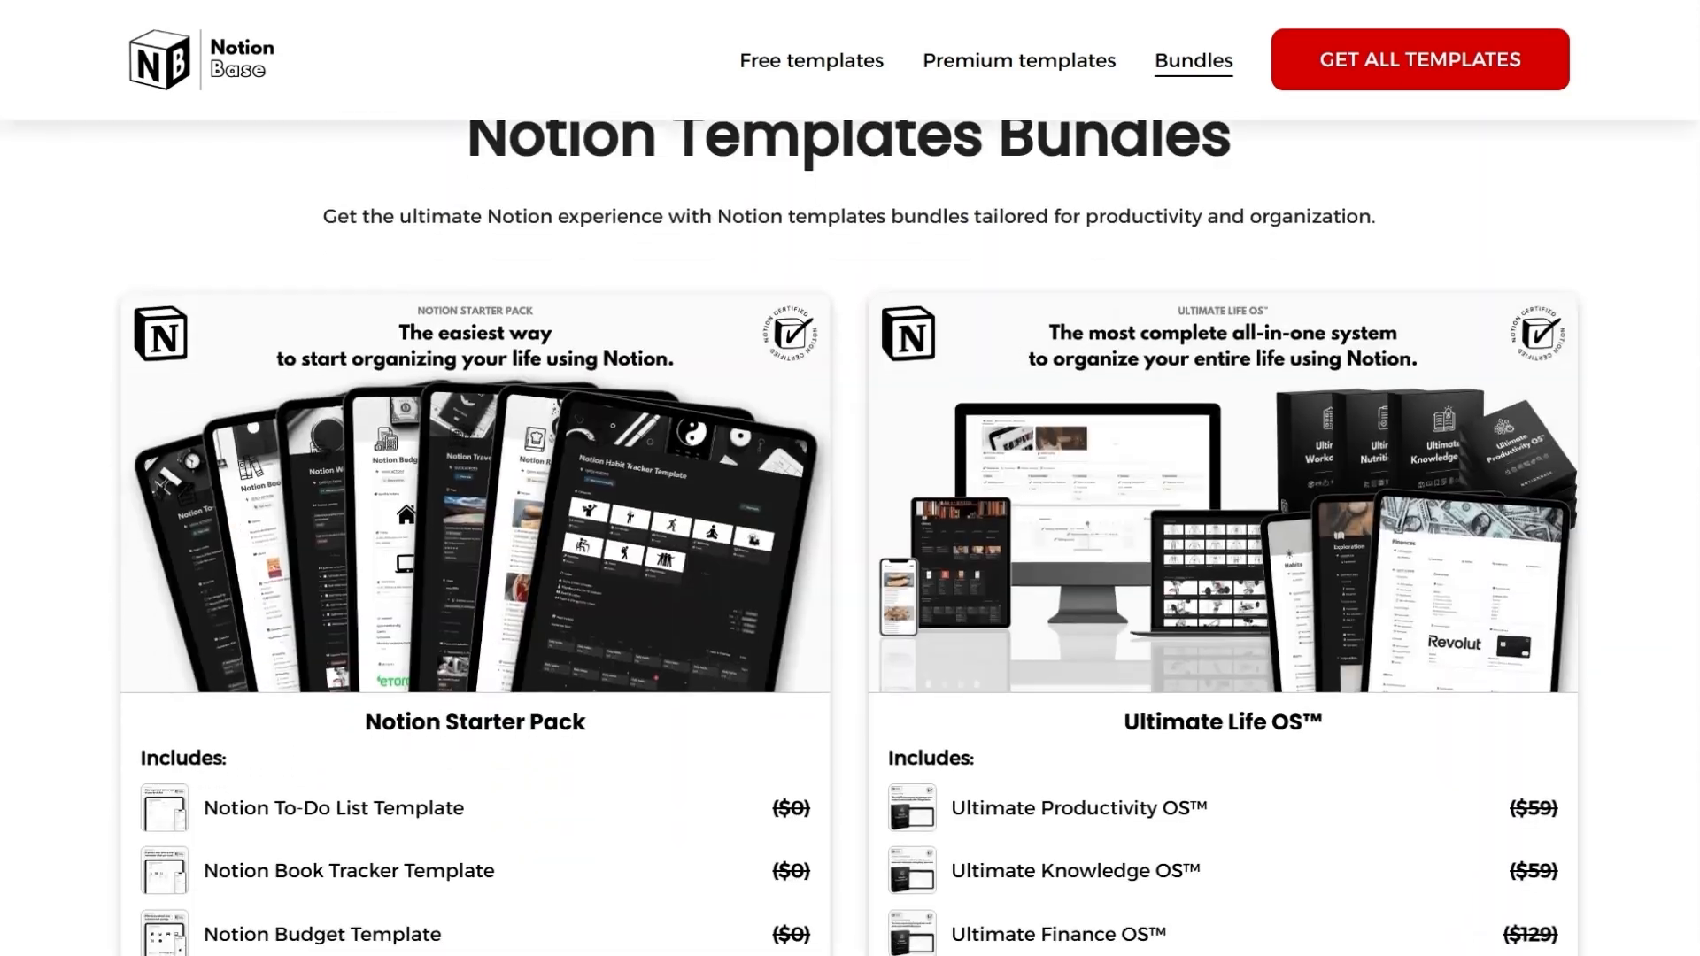
pyautogui.scroll(-10, 850, 532)
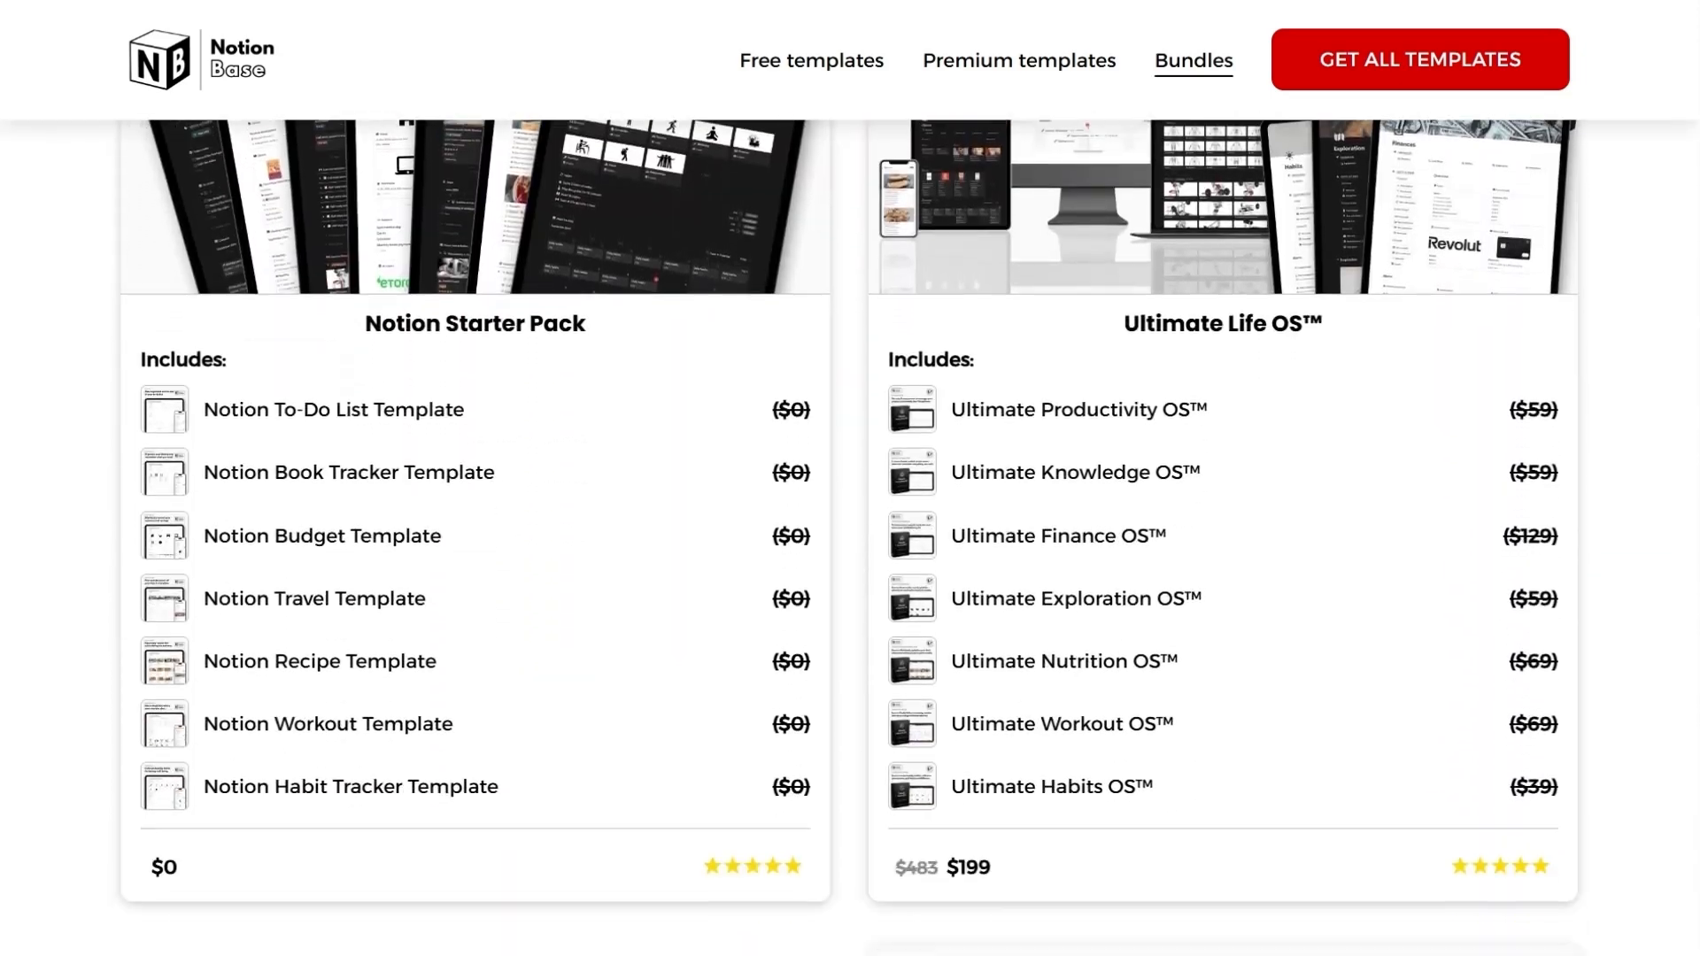